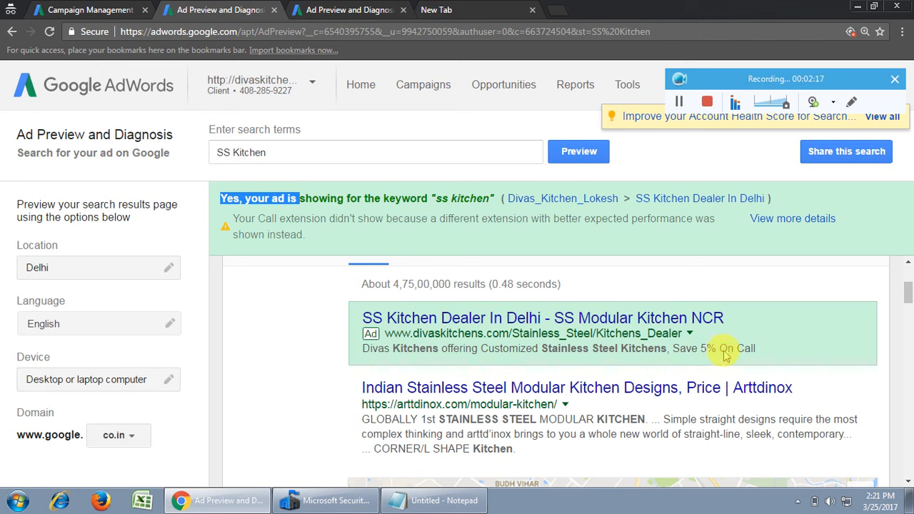
Step: Compare the discount wording of the SS Kitchen ad between the desktop and mobile ad previews
{"action": "left_click", "coordinate": [325, 10]}
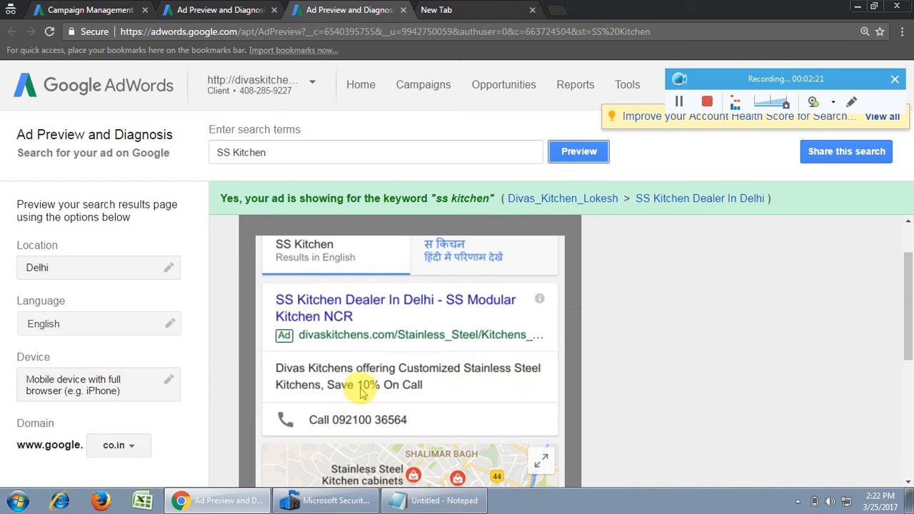
{"action": "left_click", "coordinate": [243, 9]}
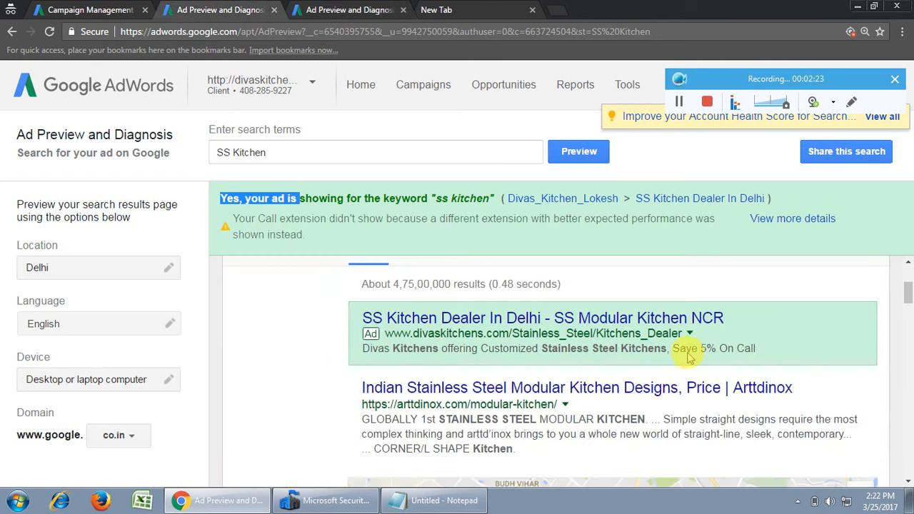
{"action": "left_click", "coordinate": [386, 10]}
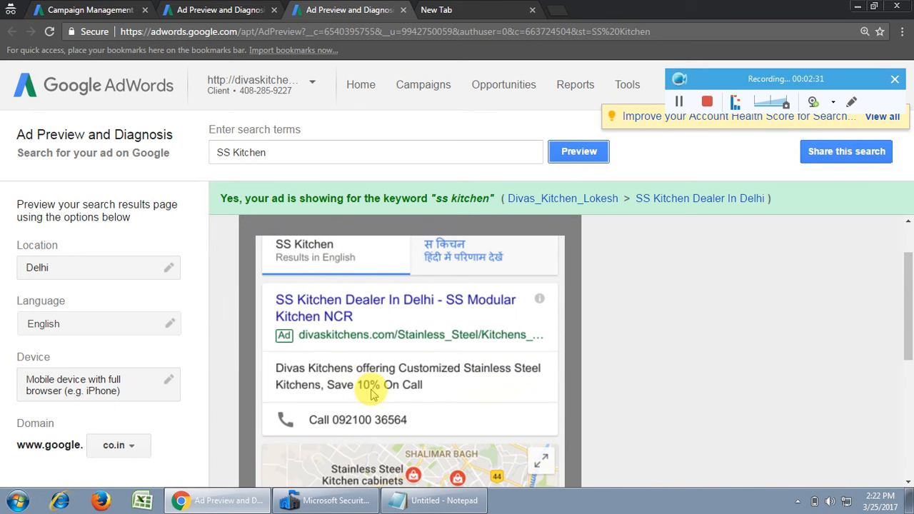
{"action": "left_click", "coordinate": [229, 5]}
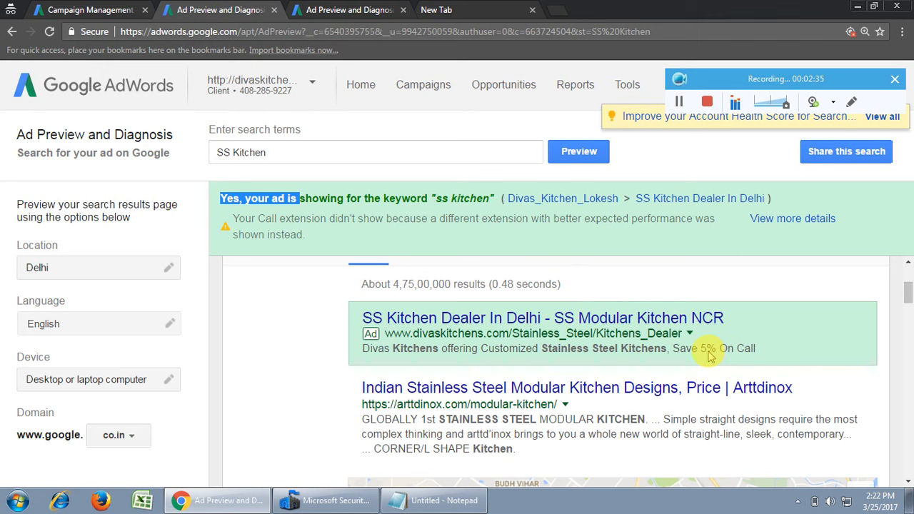
{"action": "left_click", "coordinate": [357, 10]}
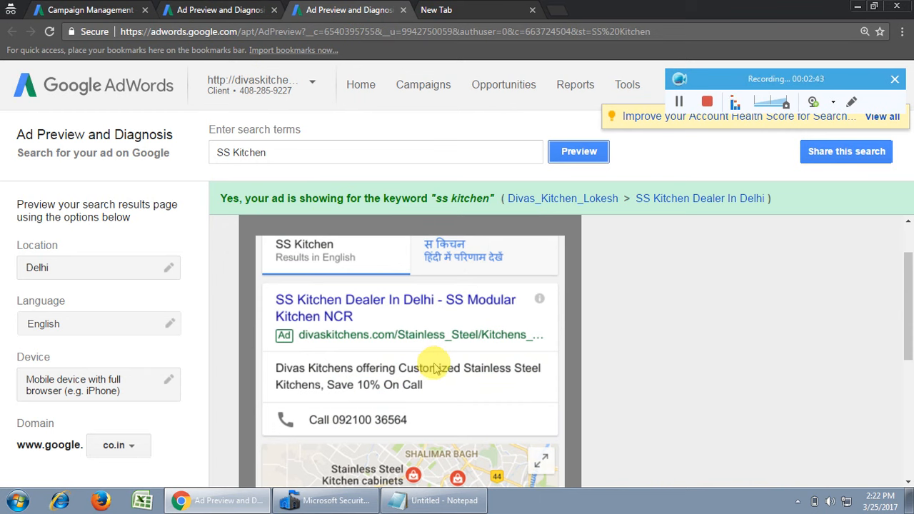
Step: Review the IF functions in the two enabled ads of the SS Kitchen Dealer In Delhi ad group
{"action": "left_click", "coordinate": [84, 13]}
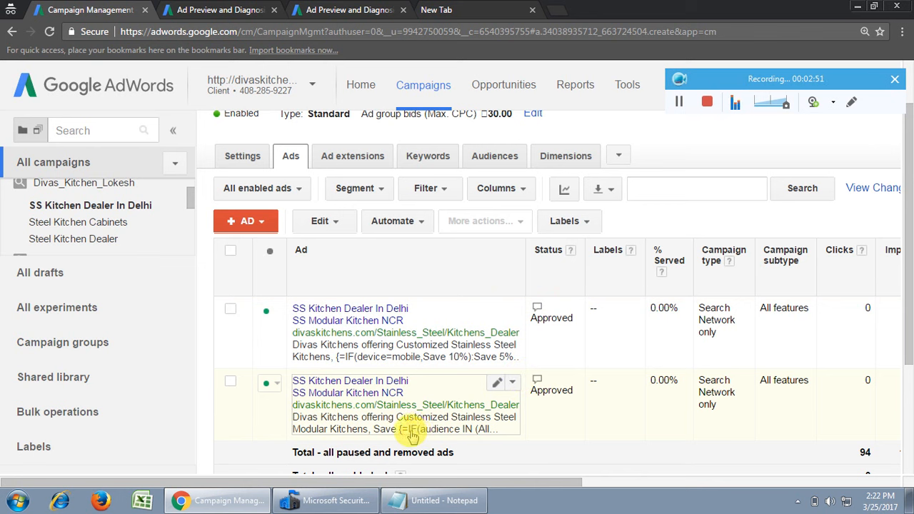
{"action": "key", "text": "ctrl+plus"}
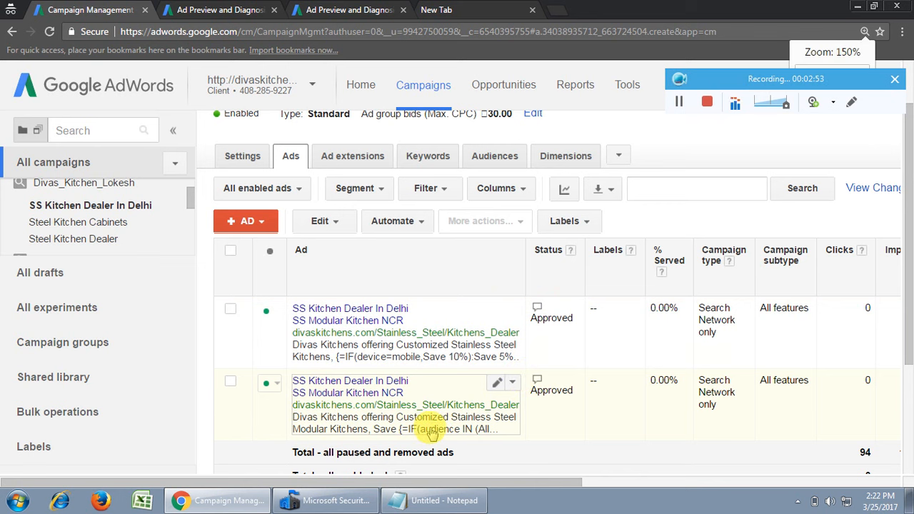
{"action": "scroll", "coordinate": [531, 386], "scroll_direction": "down", "scroll_amount": 1}
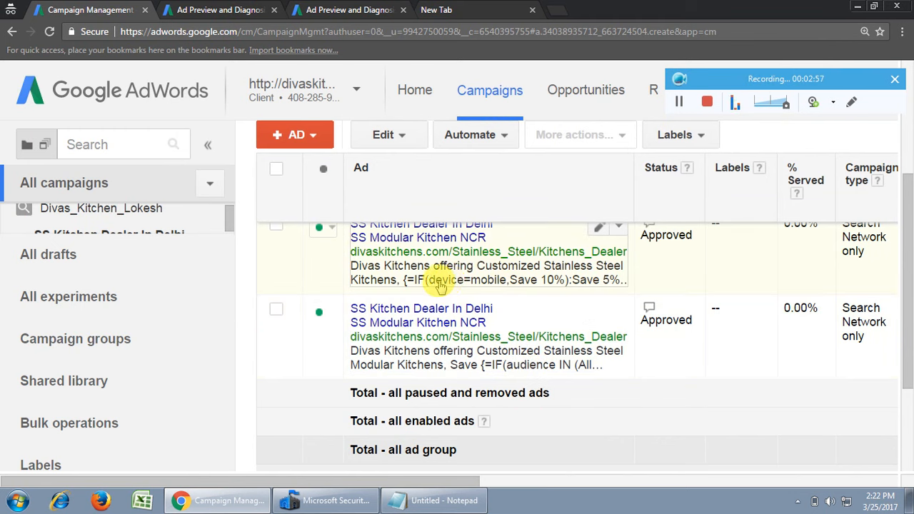
{"action": "scroll", "coordinate": [537, 333], "scroll_direction": "up", "scroll_amount": 1}
{"action": "scroll", "coordinate": [536, 335], "scroll_direction": "down", "scroll_amount": 1}
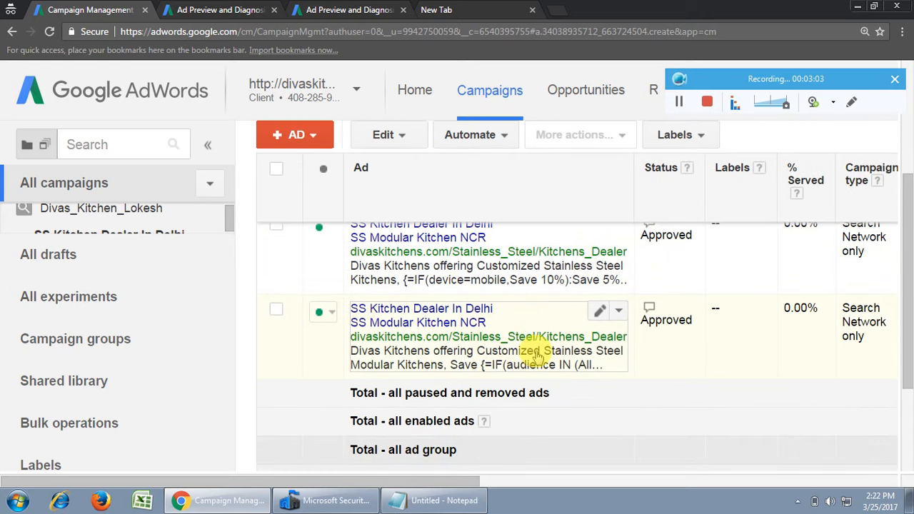
{"action": "scroll", "coordinate": [581, 364], "scroll_direction": "up", "scroll_amount": 1}
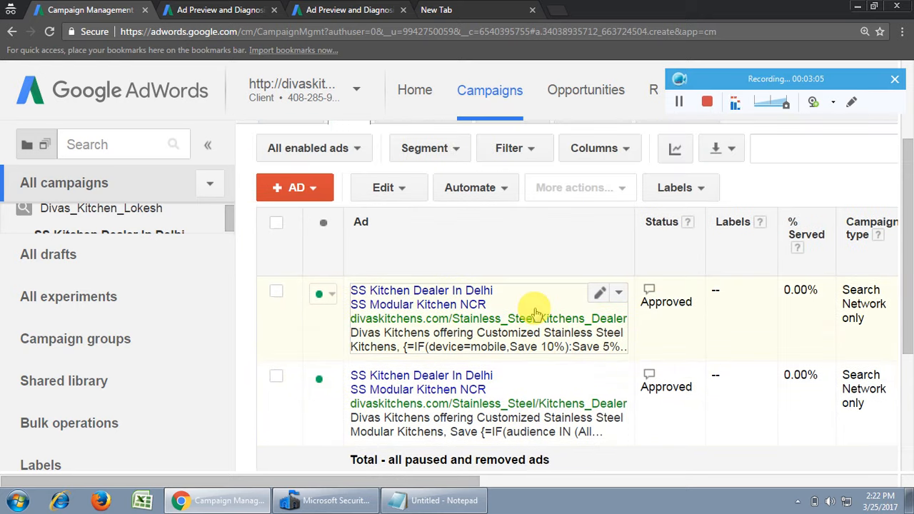
Step: Open the first ad for editing and copy the function {=IF(device=mobile,Save 10%):Save 5%} from its description
{"action": "left_click", "coordinate": [597, 295]}
{"action": "left_click", "coordinate": [418, 394]}
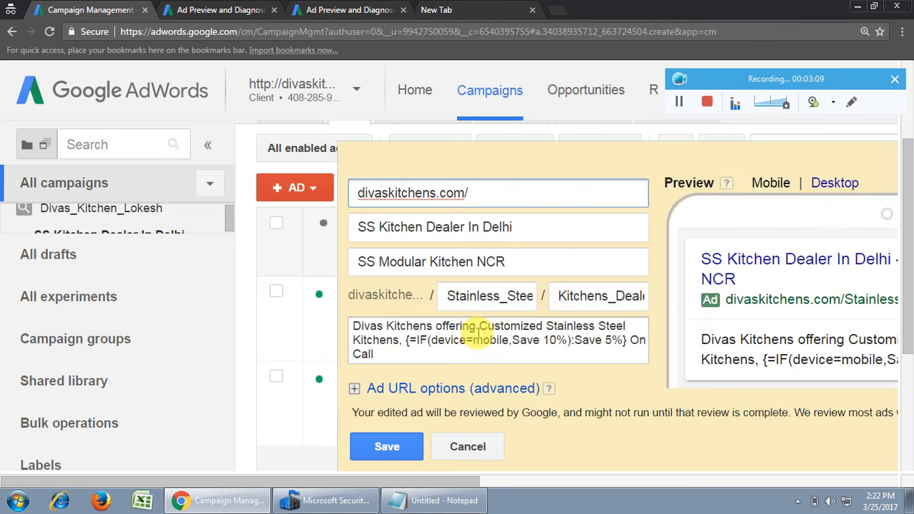
{"action": "scroll", "coordinate": [500, 327], "scroll_direction": "down", "scroll_amount": 1}
{"action": "left_click_drag", "start_coordinate": [406, 274], "coordinate": [637, 271]}
{"action": "key", "text": "ctrl+c"}
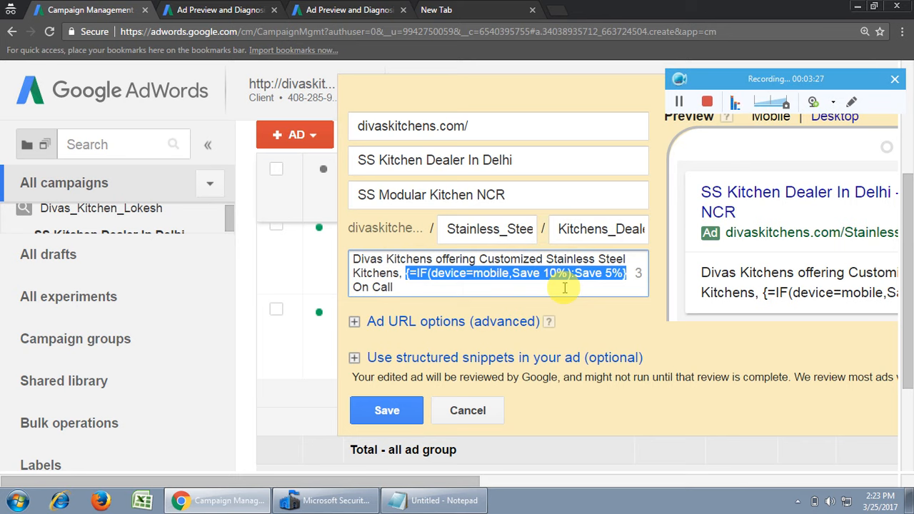
Step: Switch to Notepad and paste the copied IF function under point 1, followed by a blank line
{"action": "left_click", "coordinate": [433, 500]}
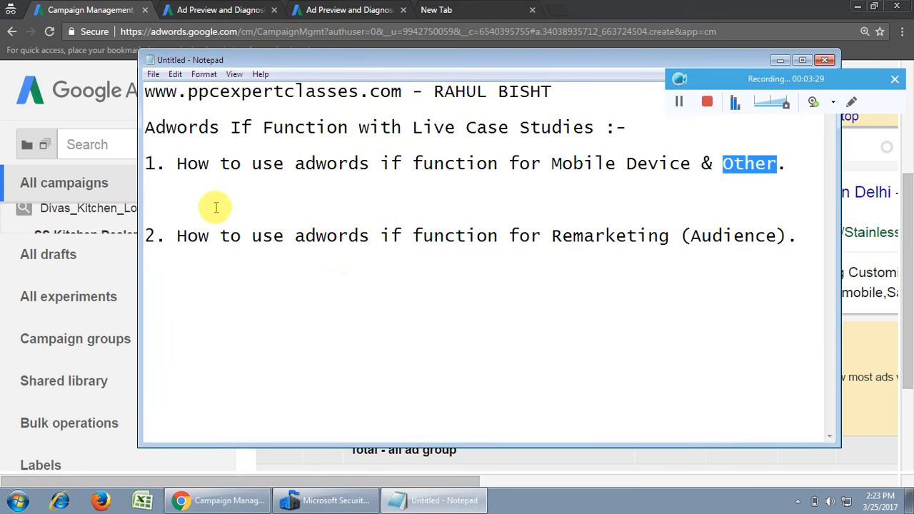
{"action": "left_click", "coordinate": [194, 198]}
{"action": "key", "text": "ctrl+v"}
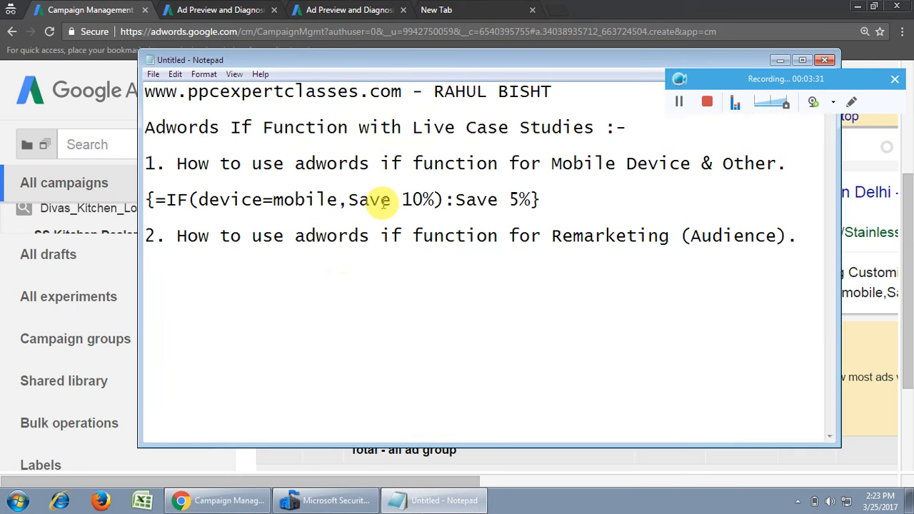
{"action": "key", "text": "Return"}
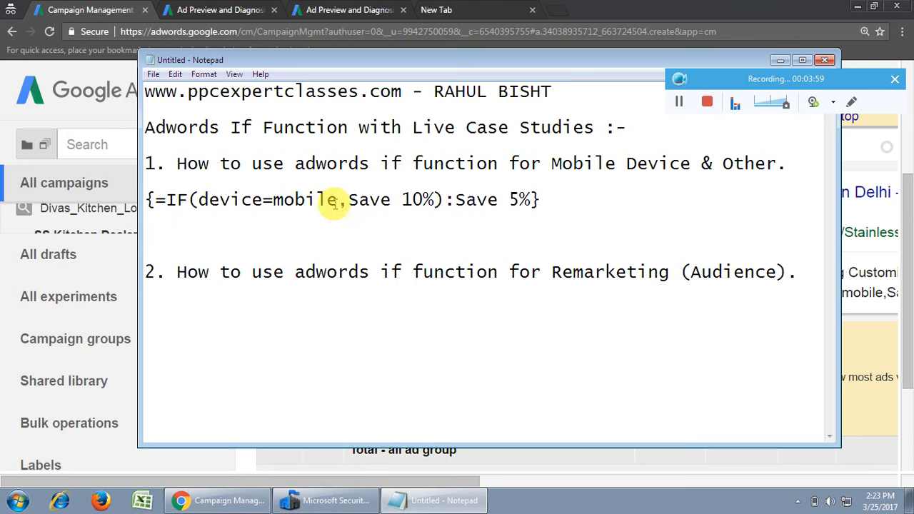
Step: Examine the Save 10% and Save 5% parts of the noted function, and close the ad edit without saving
{"action": "left_click_drag", "start_coordinate": [348, 200], "coordinate": [435, 200]}
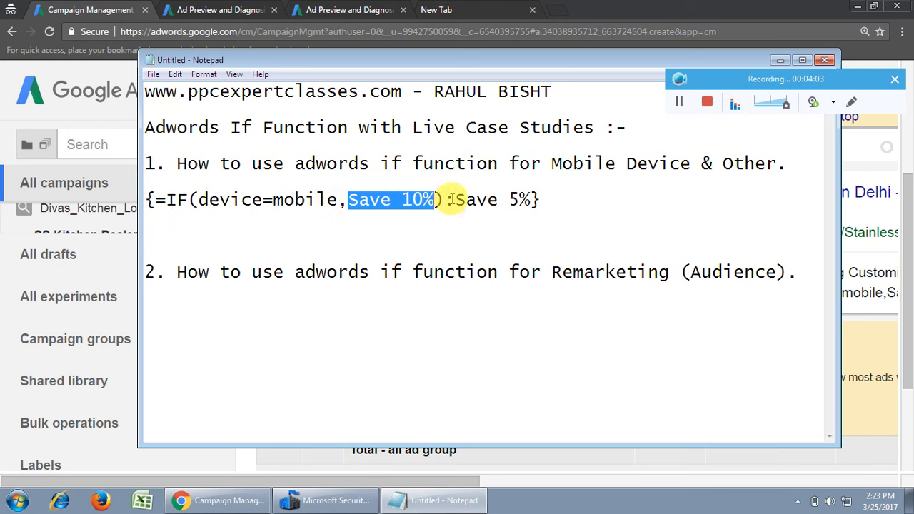
{"action": "left_click_drag", "start_coordinate": [458, 200], "coordinate": [535, 201]}
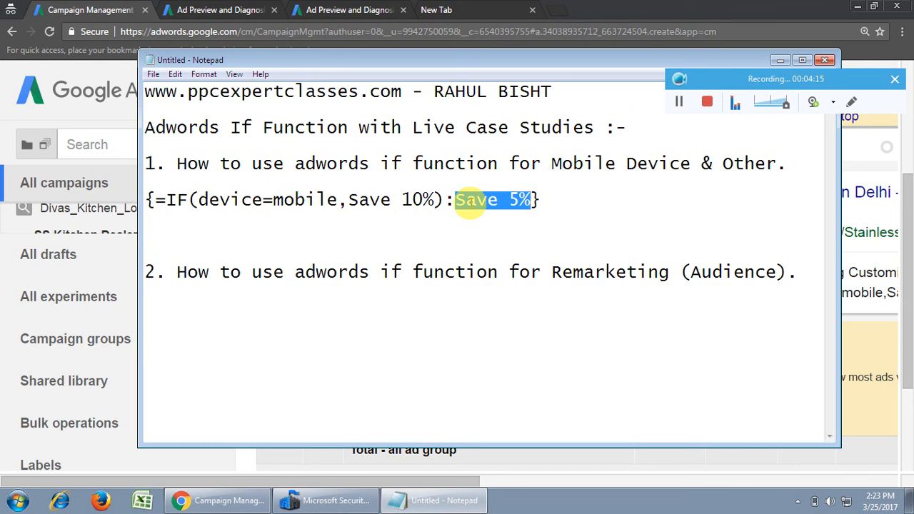
{"action": "left_click", "coordinate": [782, 61]}
{"action": "left_click", "coordinate": [465, 409]}
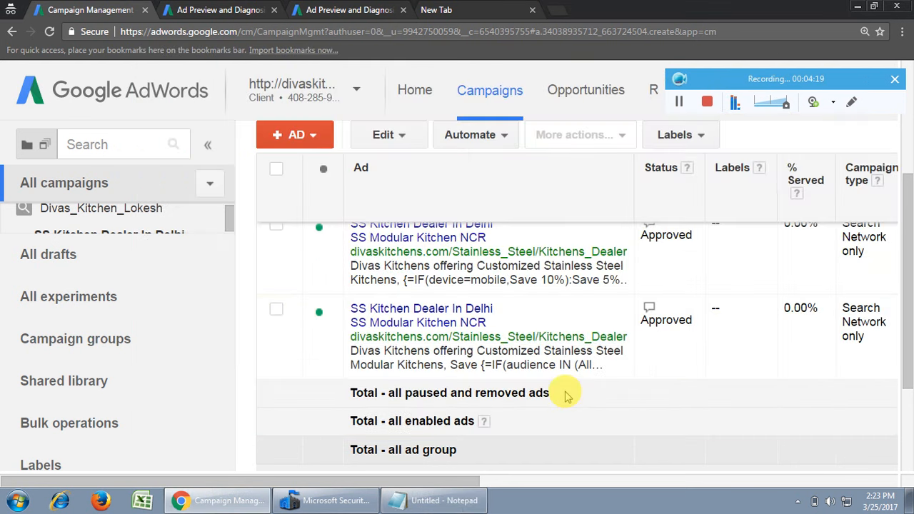
Step: Start a new text ad in the ad group
{"action": "scroll", "coordinate": [586, 395], "scroll_direction": "up", "scroll_amount": 1}
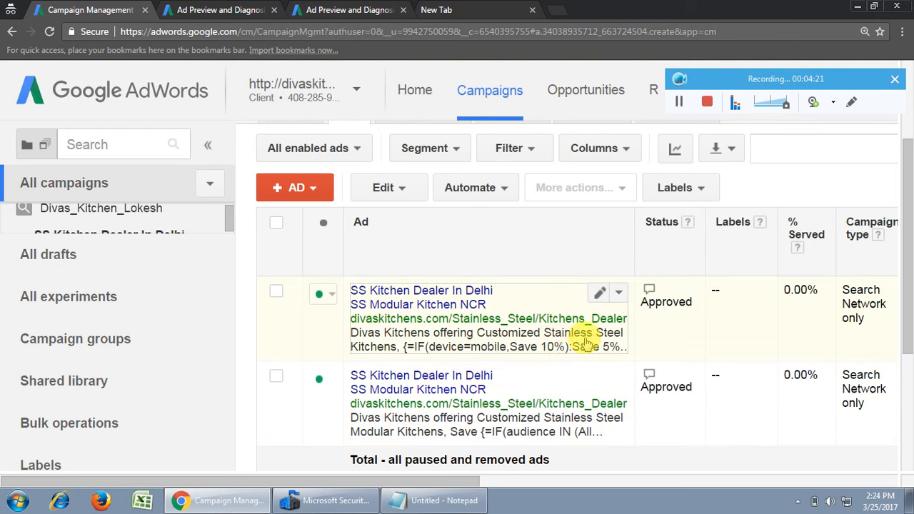
{"action": "left_click", "coordinate": [319, 190]}
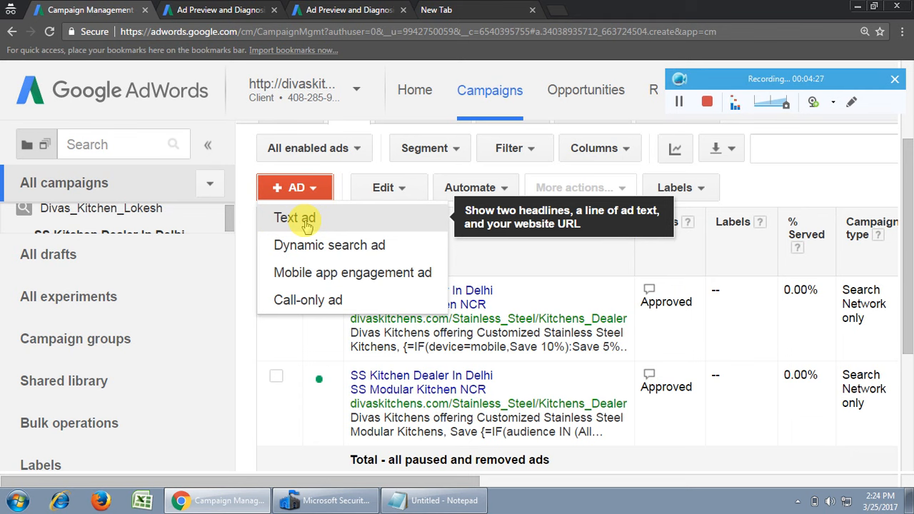
{"action": "left_click", "coordinate": [305, 223]}
{"action": "scroll", "coordinate": [668, 315], "scroll_direction": "down", "scroll_amount": 1}
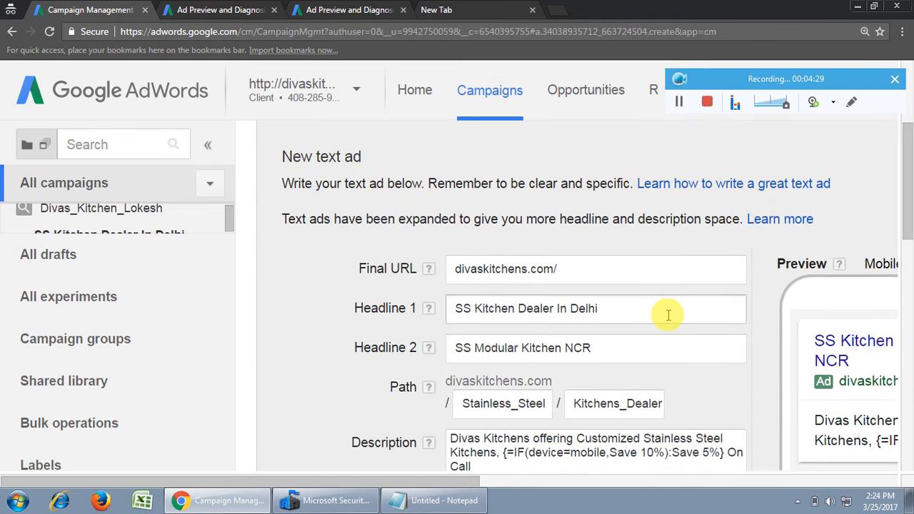
{"action": "scroll", "coordinate": [668, 315], "scroll_direction": "down", "scroll_amount": 1}
Step: Replace the existing IF function and "On Call" in the new ad's description with the blank IF function template
{"action": "left_click_drag", "start_coordinate": [504, 387], "coordinate": [727, 395]}
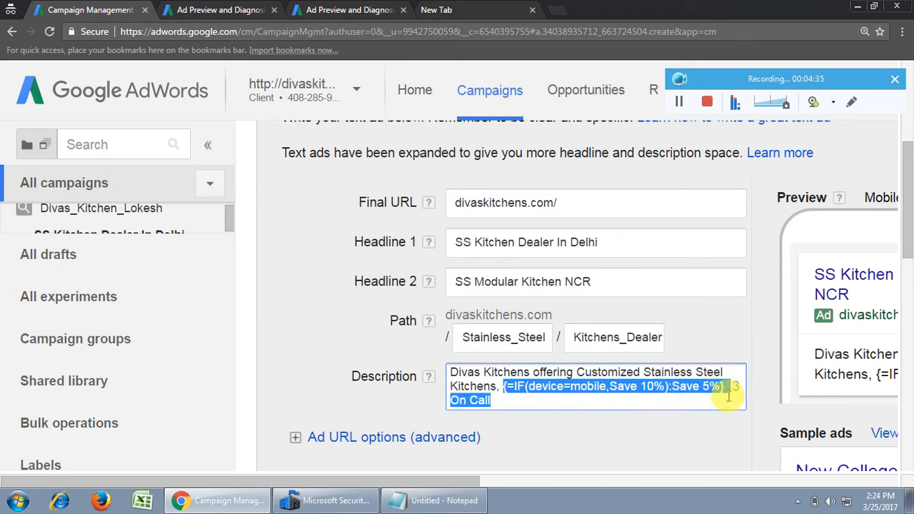
{"action": "key", "text": "BackSpace"}
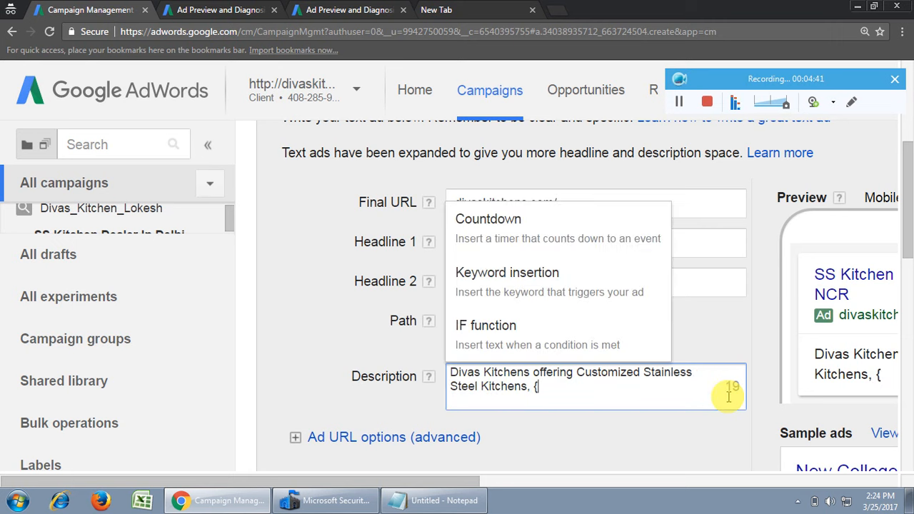
{"action": "left_click", "coordinate": [497, 339]}
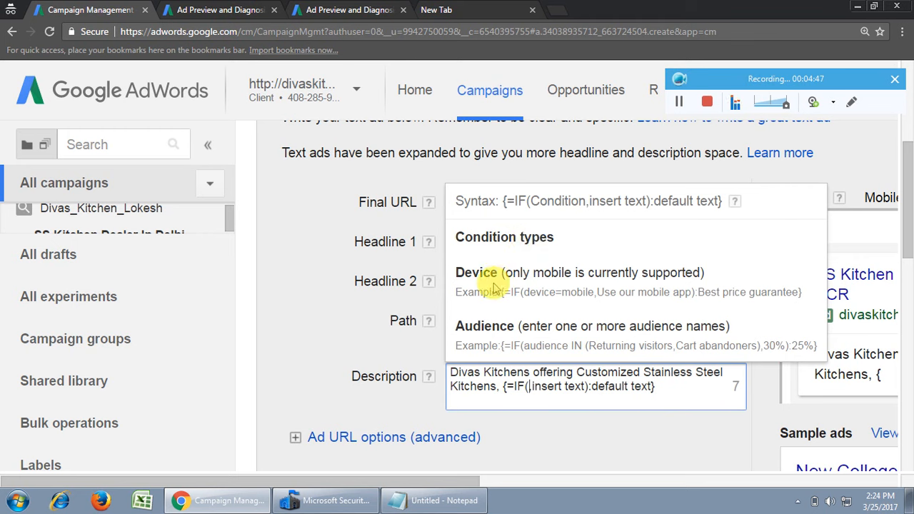
Step: Examine the Device and Audience condition types and the device example in the IF function's syntax help
{"action": "left_click_drag", "start_coordinate": [454, 272], "coordinate": [498, 273]}
{"action": "left_click_drag", "start_coordinate": [456, 325], "coordinate": [556, 329]}
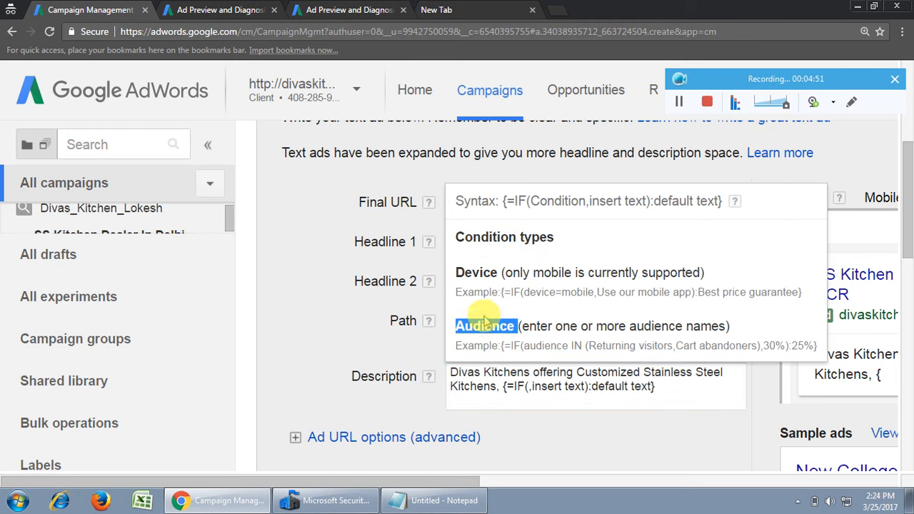
{"action": "left_click_drag", "start_coordinate": [456, 272], "coordinate": [505, 274]}
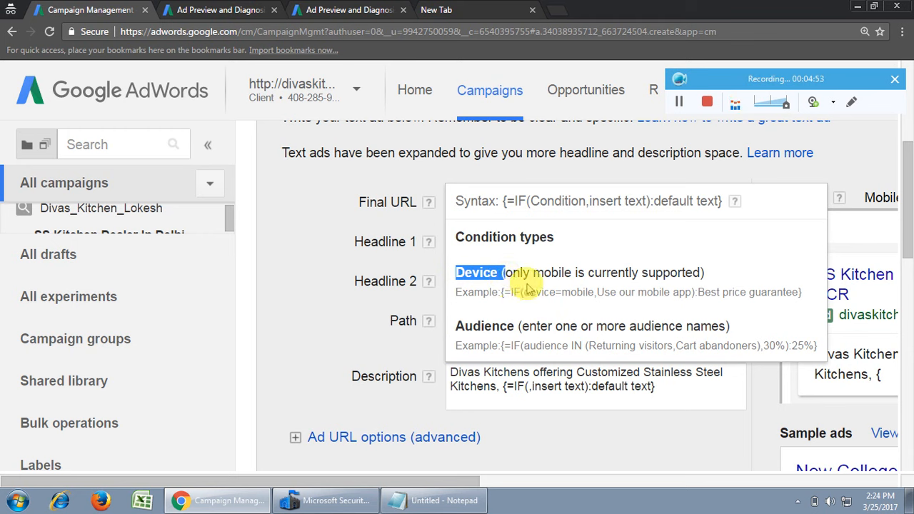
{"action": "left_click", "coordinate": [552, 286]}
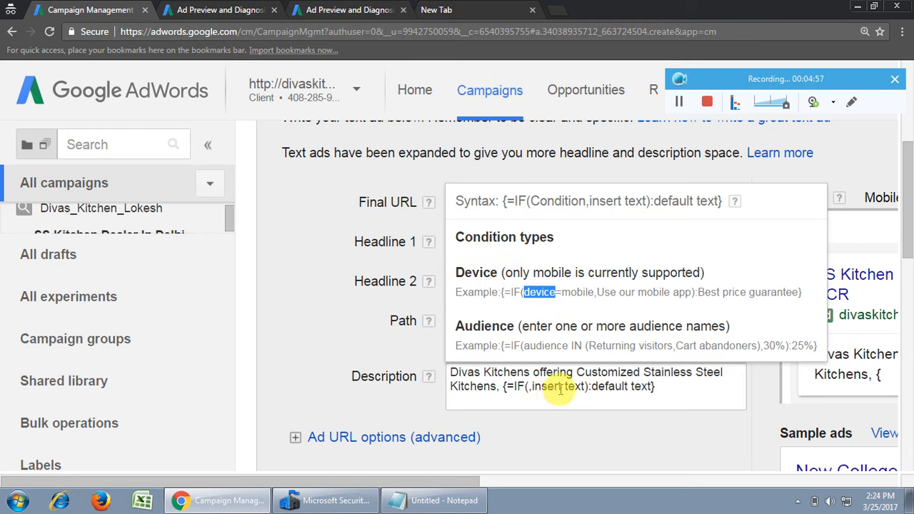
{"action": "left_click", "coordinate": [534, 293]}
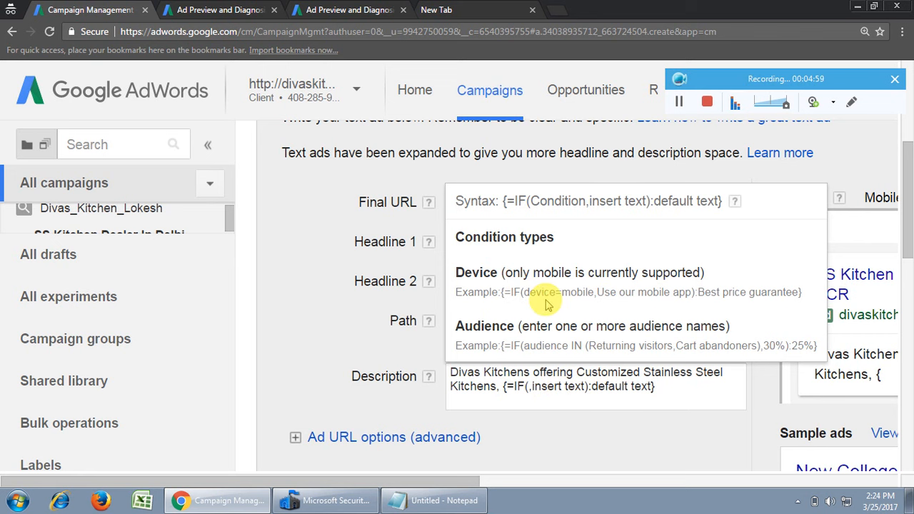
Step: Set the IF function's condition in the description to "device=mobile"
{"action": "key", "text": "ctrl+plus"}
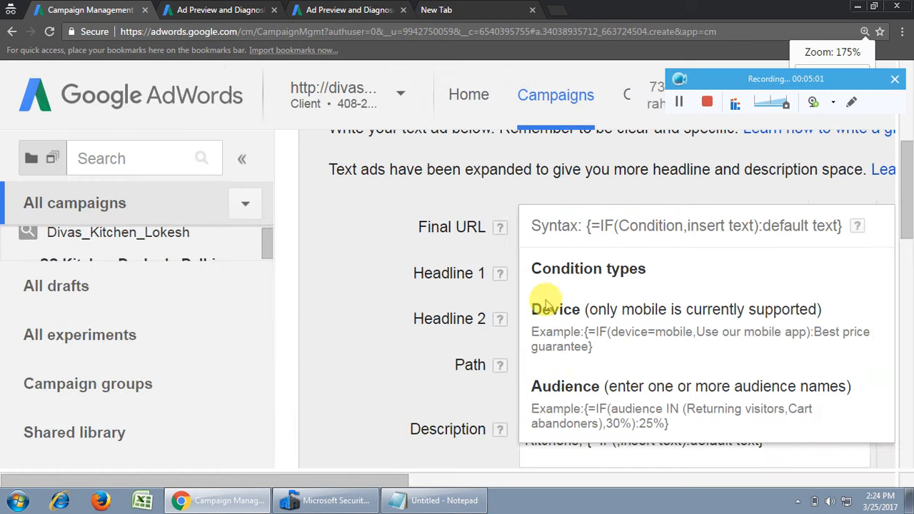
{"action": "left_click_drag", "start_coordinate": [370, 486], "coordinate": [467, 484]}
{"action": "left_click", "coordinate": [491, 442]}
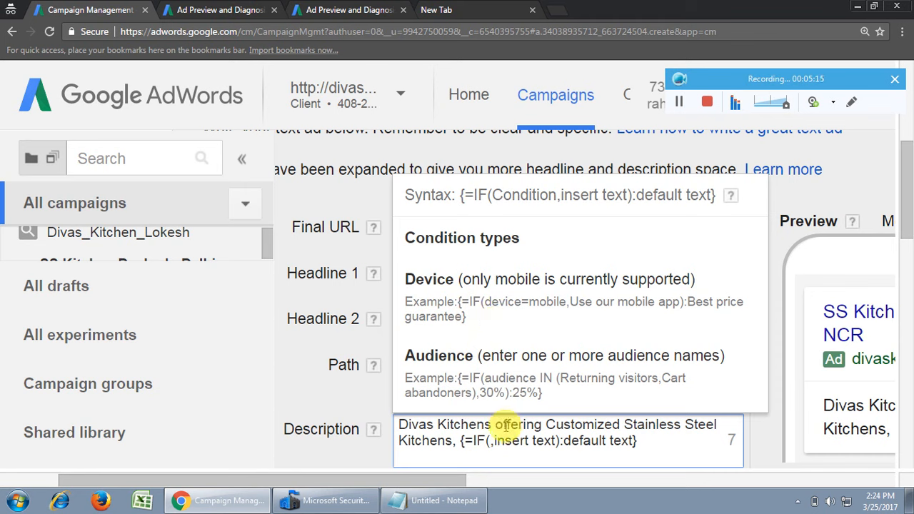
{"action": "type", "text": "device="}
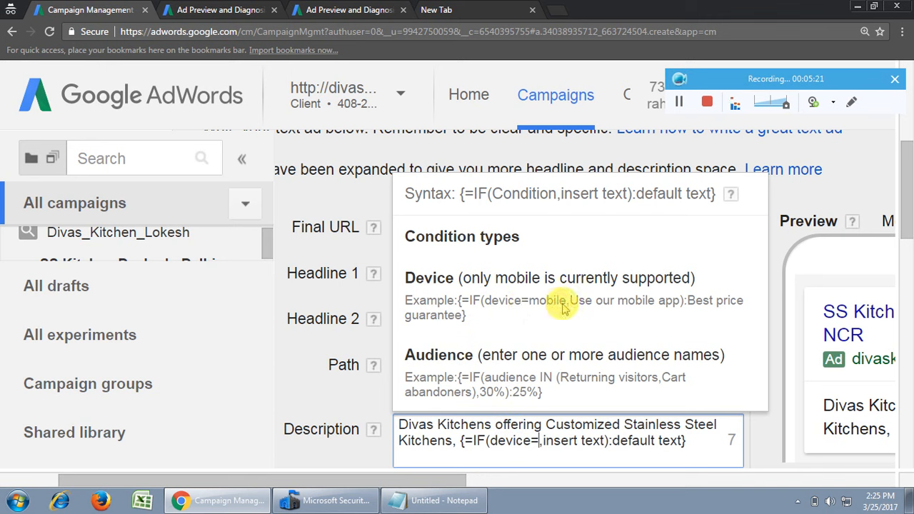
{"action": "type", "text": "mobile"}
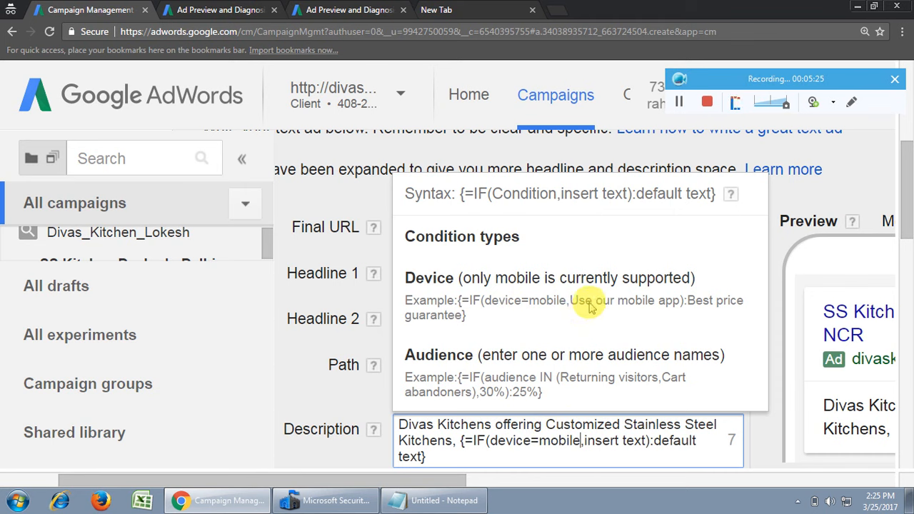
Step: Replace the IF function's "insert text" placeholder in the ad description with "Save 10%"
{"action": "left_click", "coordinate": [645, 441]}
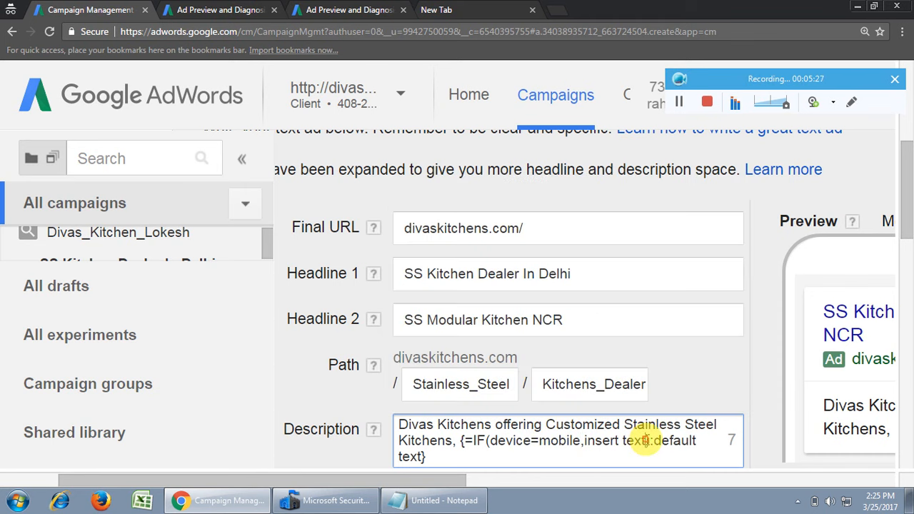
{"action": "key", "text": "BackSpace"}
{"action": "key", "text": "BackSpace"}
{"action": "key", "text": "BackSpace"}
{"action": "key", "text": "BackSpace"}
{"action": "key", "text": "BackSpace"}
{"action": "key", "text": "BackSpace"}
{"action": "key", "text": "BackSpace"}
{"action": "key", "text": "BackSpace"}
{"action": "key", "text": "BackSpace"}
{"action": "key", "text": "BackSpace"}
{"action": "key", "text": "BackSpace"}
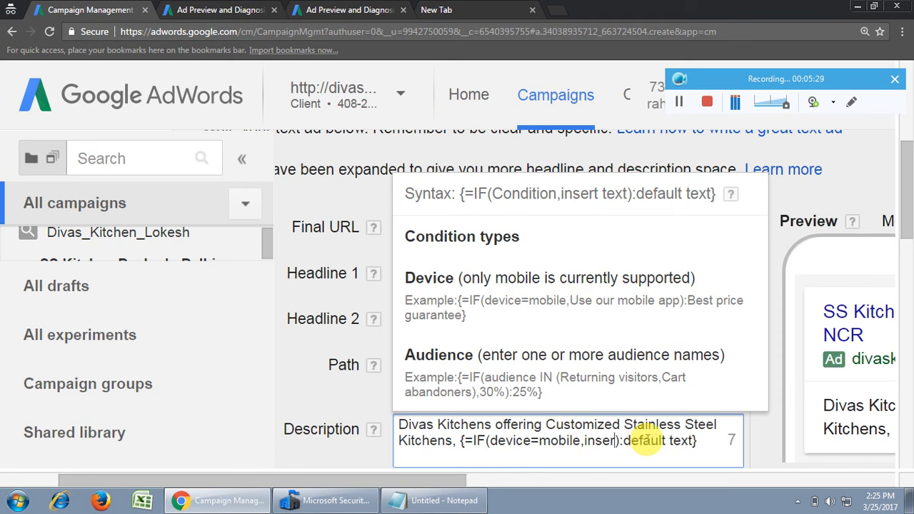
{"action": "type", "text": "Save"}
{"action": "type", "text": "10"}
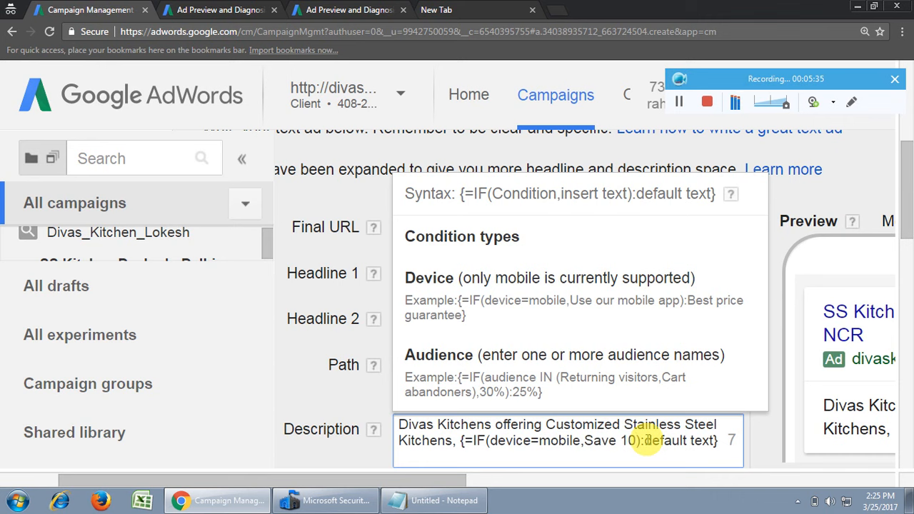
{"action": "type", "text": "%"}
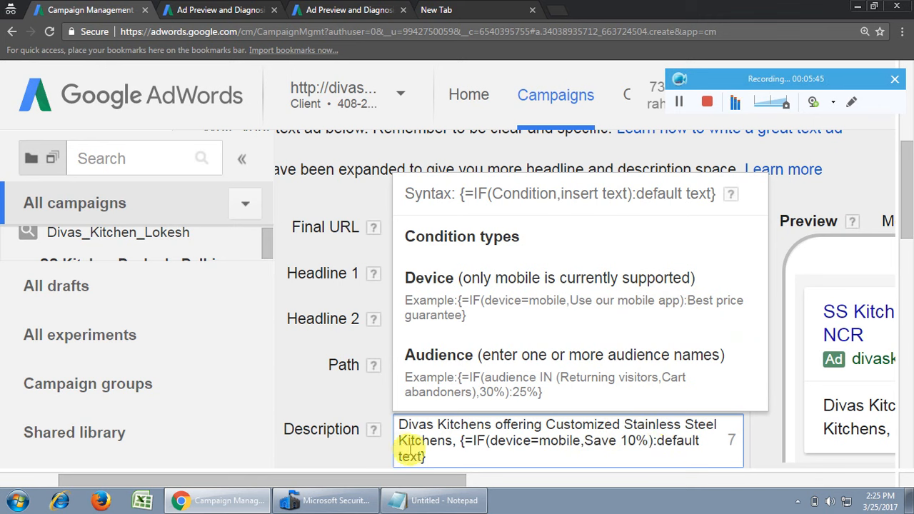
Step: Set the IF function's default text to "5%" and add "on Call" after the function in the description
{"action": "key", "text": "BackSpace"}
{"action": "key", "text": "BackSpace"}
{"action": "key", "text": "BackSpace"}
{"action": "key", "text": "BackSpace"}
{"action": "key", "text": "BackSpace"}
{"action": "key", "text": "BackSpace"}
{"action": "key", "text": "BackSpace"}
{"action": "key", "text": "BackSpace"}
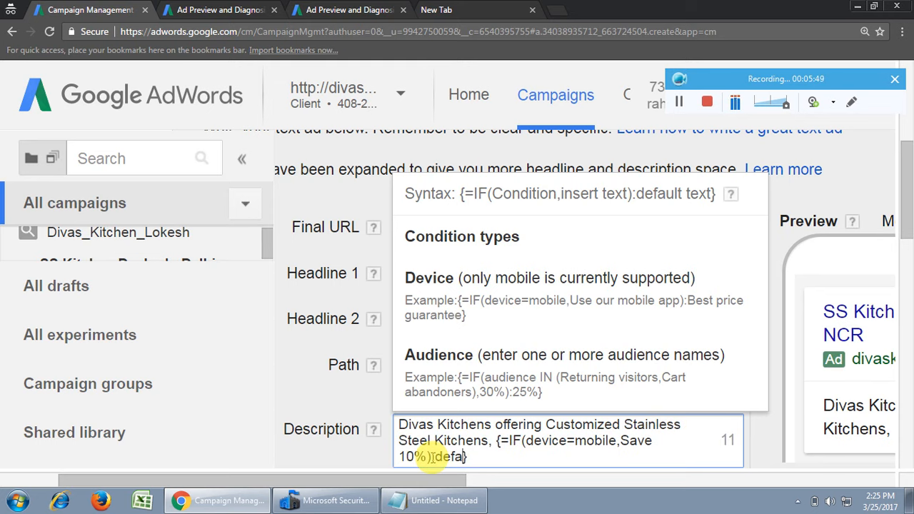
{"action": "key", "text": "BackSpace"}
{"action": "key", "text": "BackSpace"}
{"action": "key", "text": "BackSpace"}
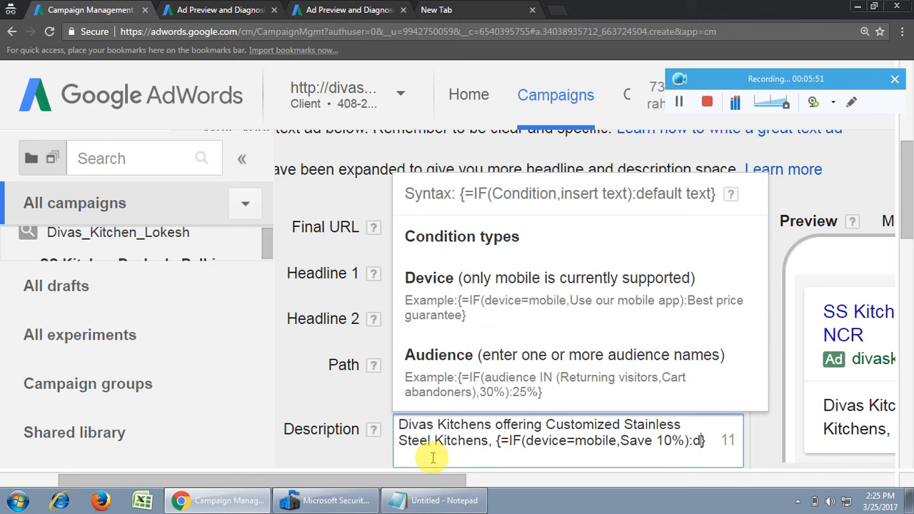
{"action": "key", "text": "BackSpace"}
{"action": "type", "text": "5%"}
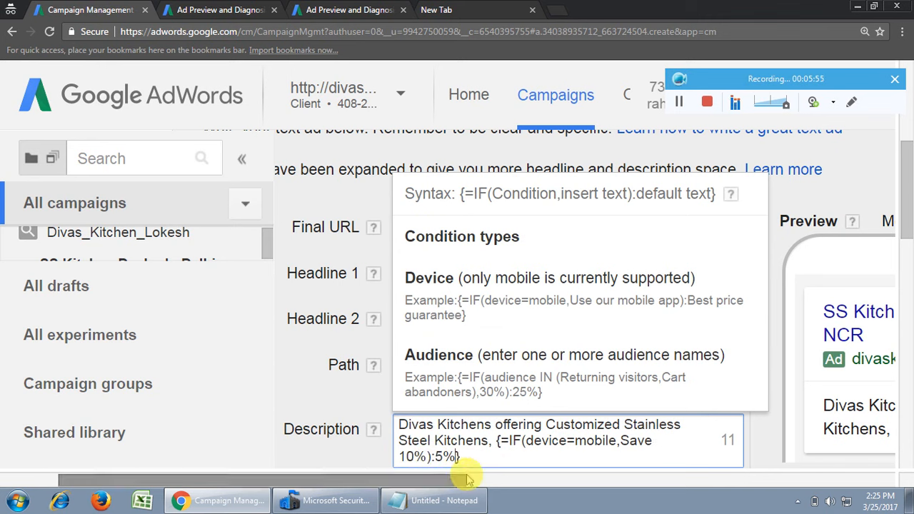
{"action": "left_click", "coordinate": [492, 460]}
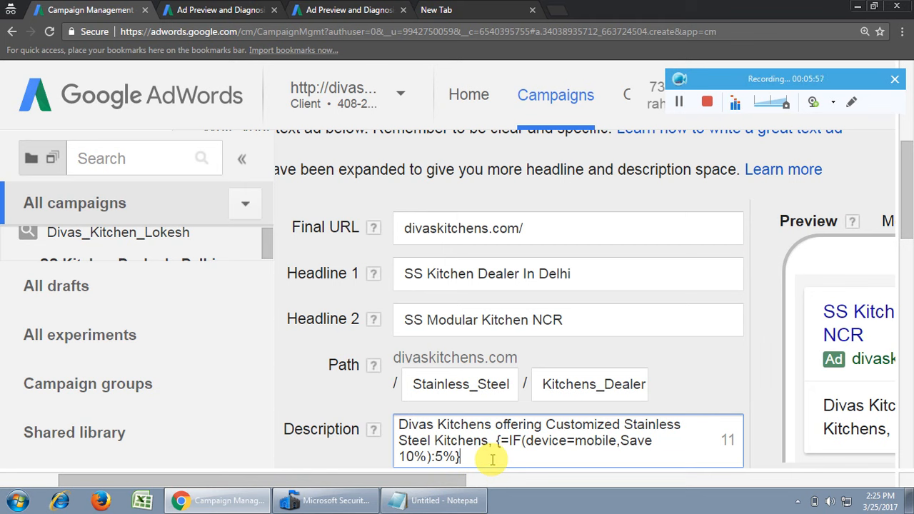
{"action": "type", "text": "on Call"}
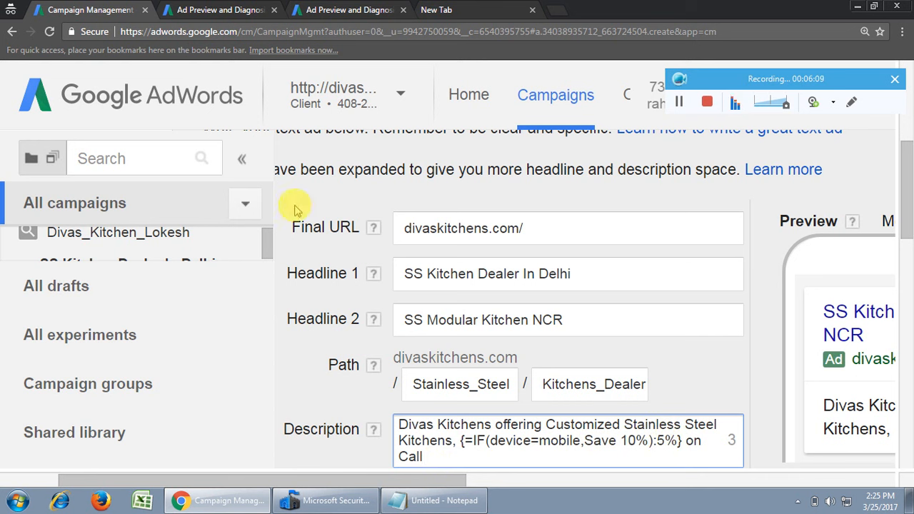
Step: Compare the desktop and mobile previews of the existing ad for "SS Kitchen" in Ad Preview and Diagnosis
{"action": "left_click", "coordinate": [236, 10]}
{"action": "scroll", "coordinate": [469, 367], "scroll_direction": "down", "scroll_amount": 1}
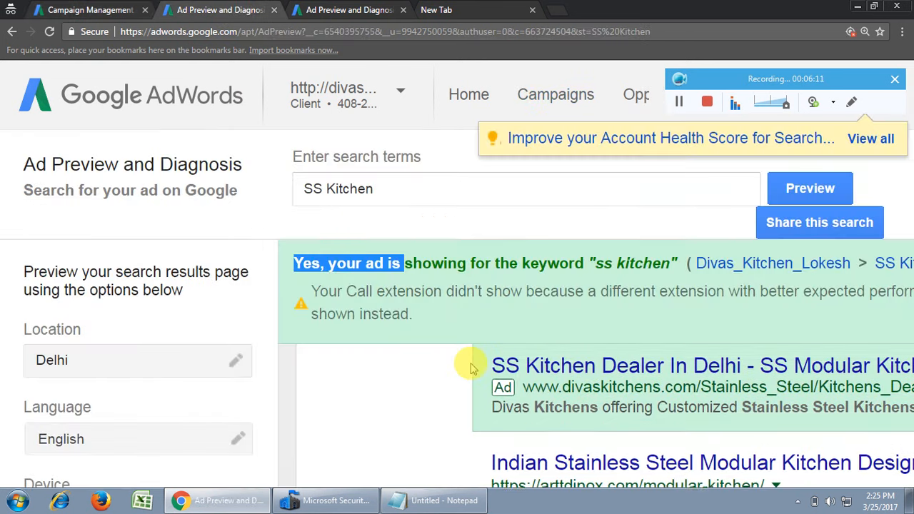
{"action": "key", "text": "ctrl+minus"}
{"action": "key", "text": "ctrl+minus"}
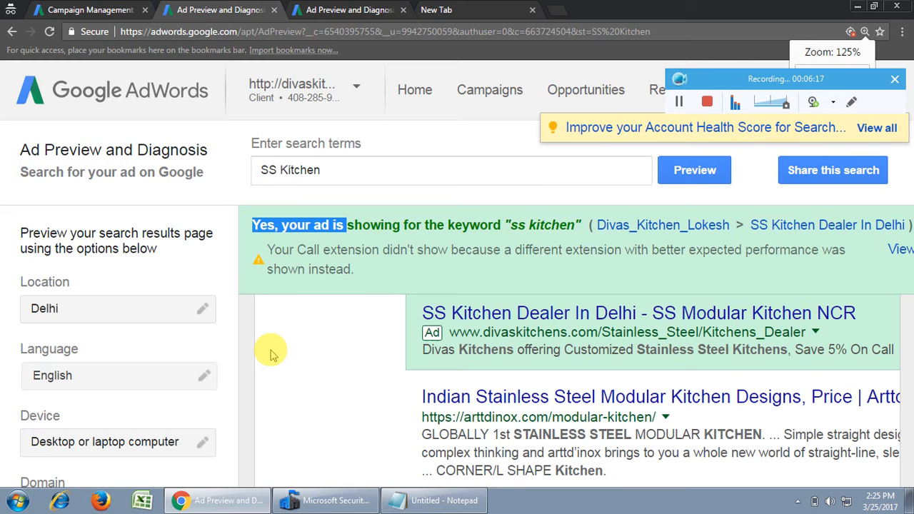
{"action": "left_click", "coordinate": [360, 10]}
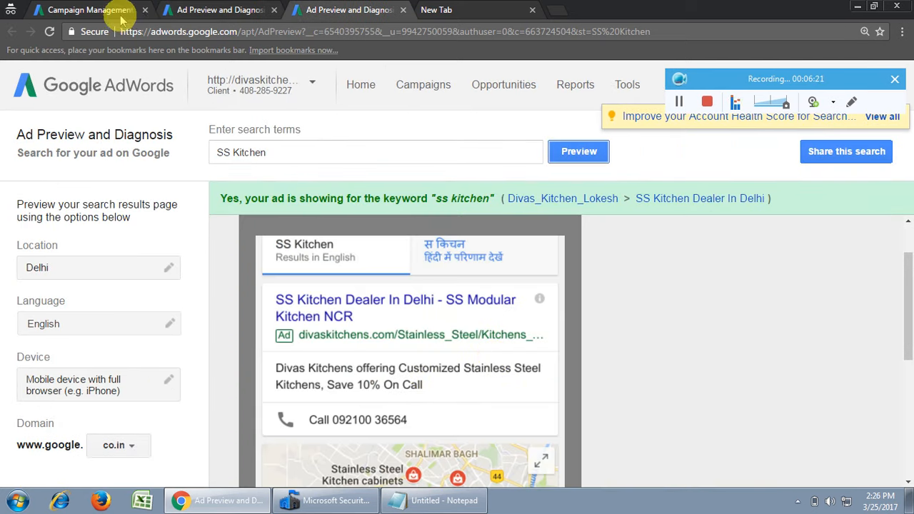
Step: Copy the new ad's IF function into Notepad below the existing one, so it reads "{=IF(device=mobile,Save 10%):5%}"
{"action": "left_click", "coordinate": [97, 10]}
{"action": "left_click_drag", "start_coordinate": [329, 332], "coordinate": [483, 331]}
{"action": "key", "text": "ctrl+c"}
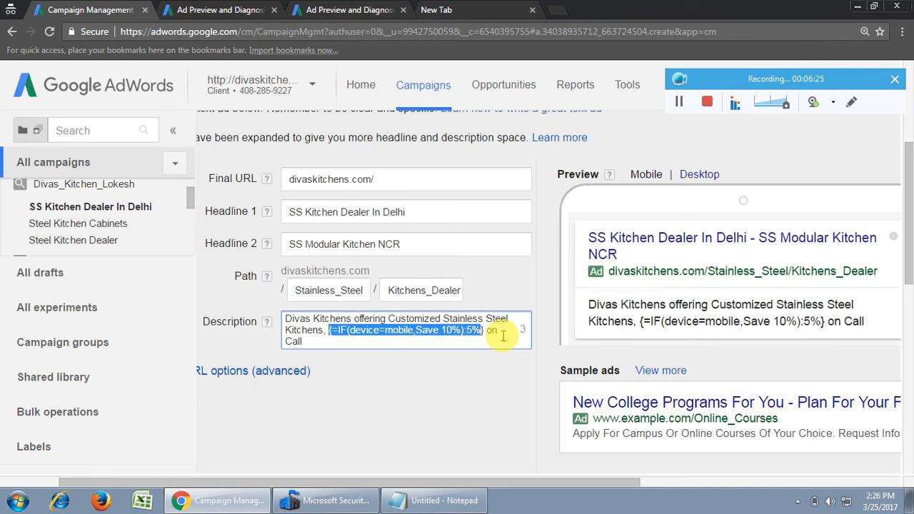
{"action": "left_click", "coordinate": [435, 500]}
{"action": "left_click", "coordinate": [555, 196]}
{"action": "key", "text": "Return"}
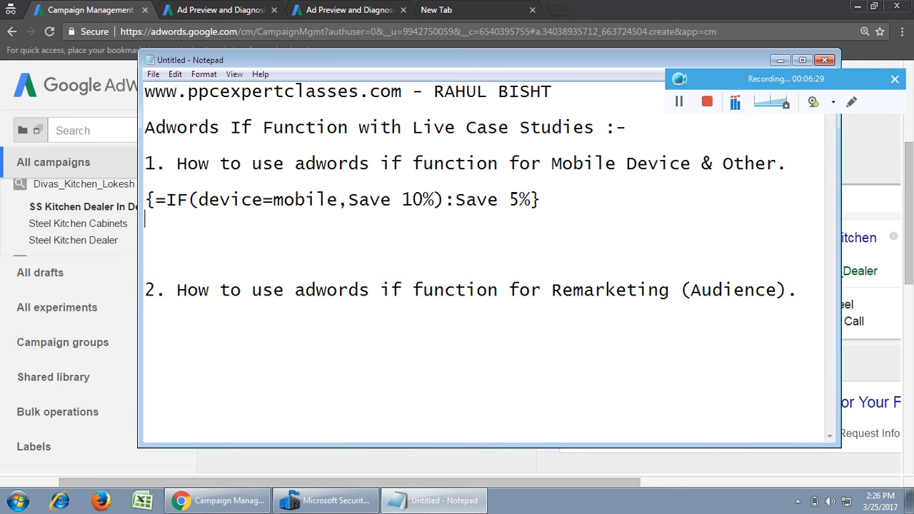
{"action": "key", "text": "ctrl+v"}
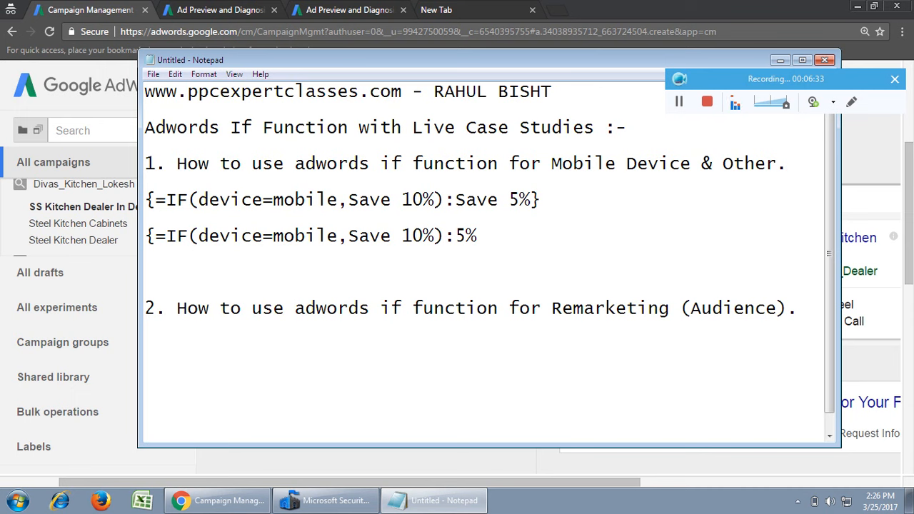
{"action": "type", "text": "}"}
{"action": "left_click", "coordinate": [227, 501]}
{"action": "left_click", "coordinate": [483, 331]}
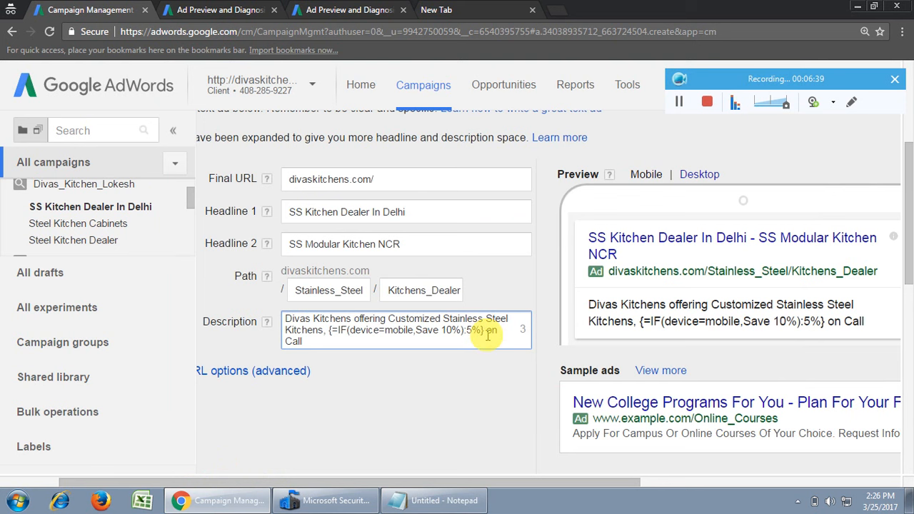
{"action": "key", "text": "ctrl+plus"}
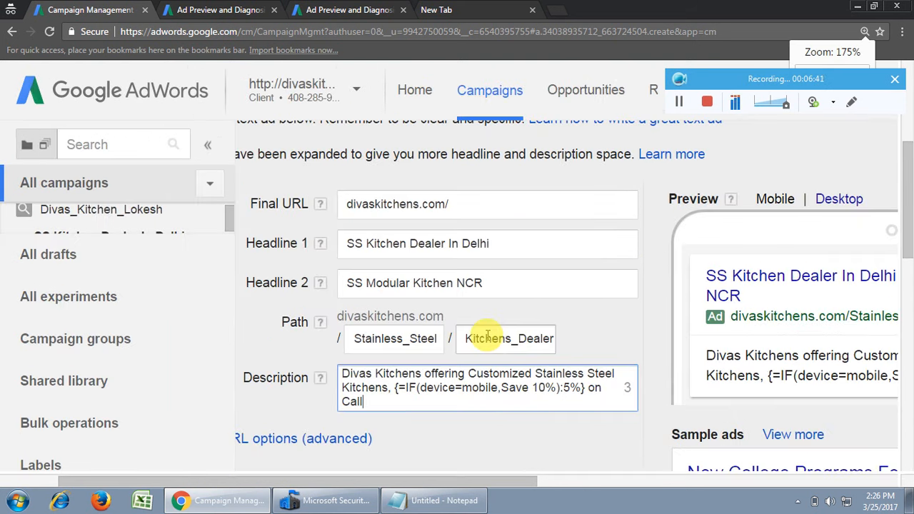
{"action": "key", "text": "ctrl+plus"}
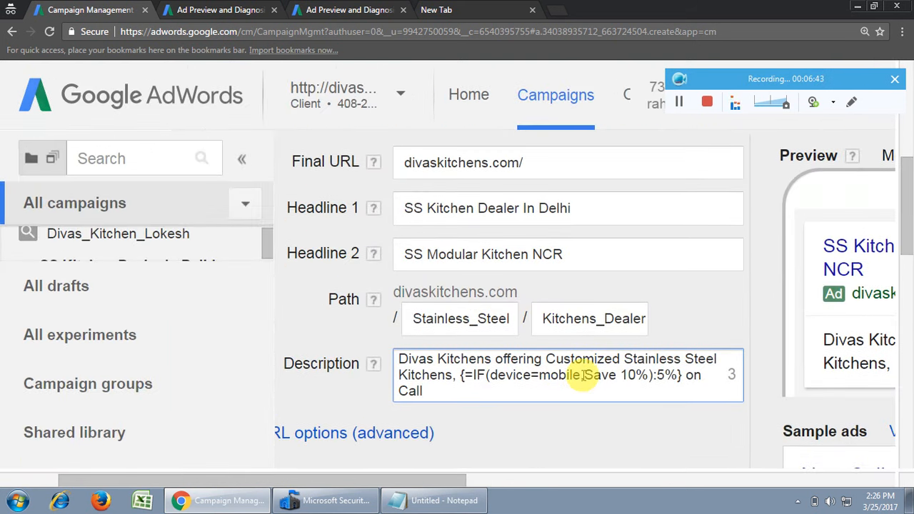
Step: Add the lines "On MObile device - 10%" and "On other device - 5%" to the Notepad notes and remove a blank line below them
{"action": "left_click", "coordinate": [398, 499]}
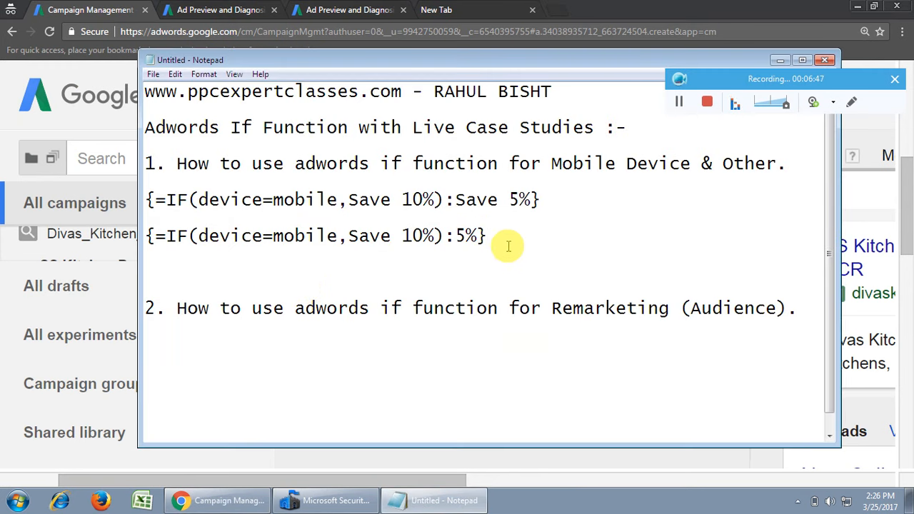
{"action": "key", "text": "Return"}
{"action": "type", "text": "Mob"}
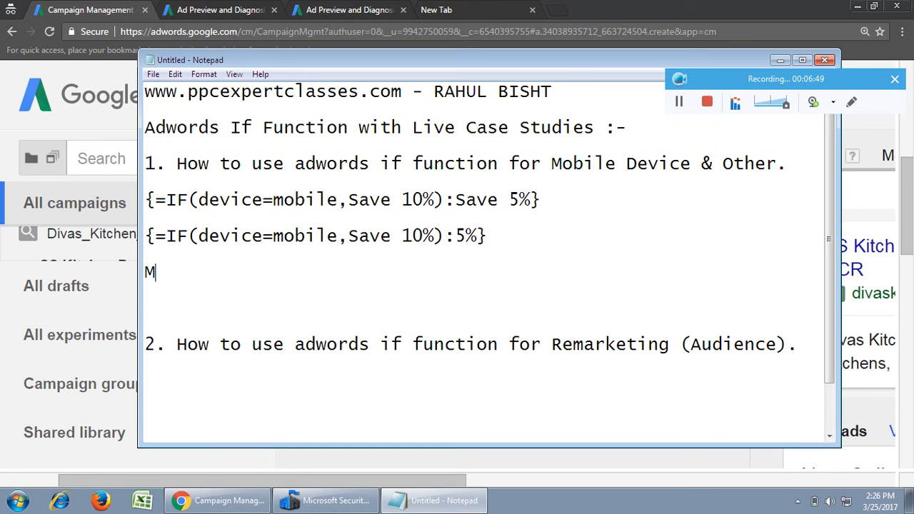
{"action": "key", "text": "BackSpace"}
{"action": "key", "text": "BackSpace"}
{"action": "key", "text": "BackSpace"}
{"action": "type", "text": "On MObile device - "}
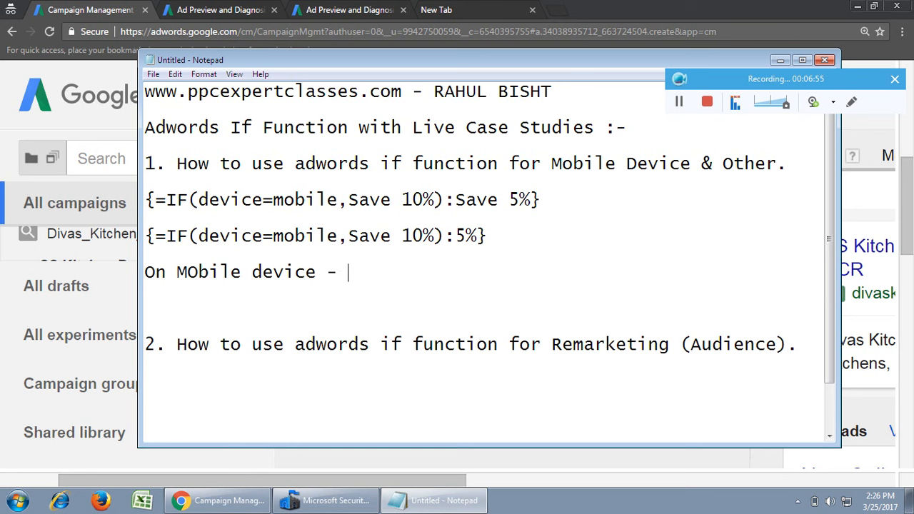
{"action": "type", "text": "10%"}
{"action": "key", "text": "Return"}
{"action": "type", "text": "On other "}
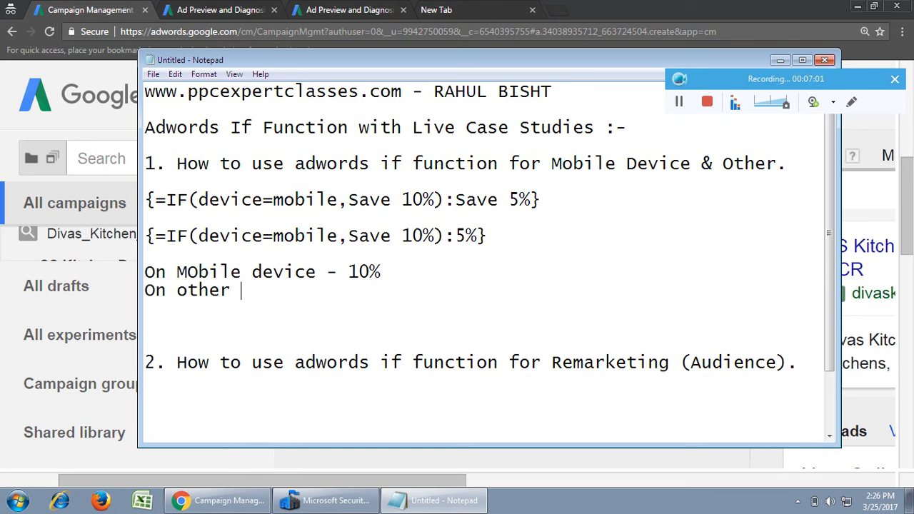
{"action": "type", "text": "device -"}
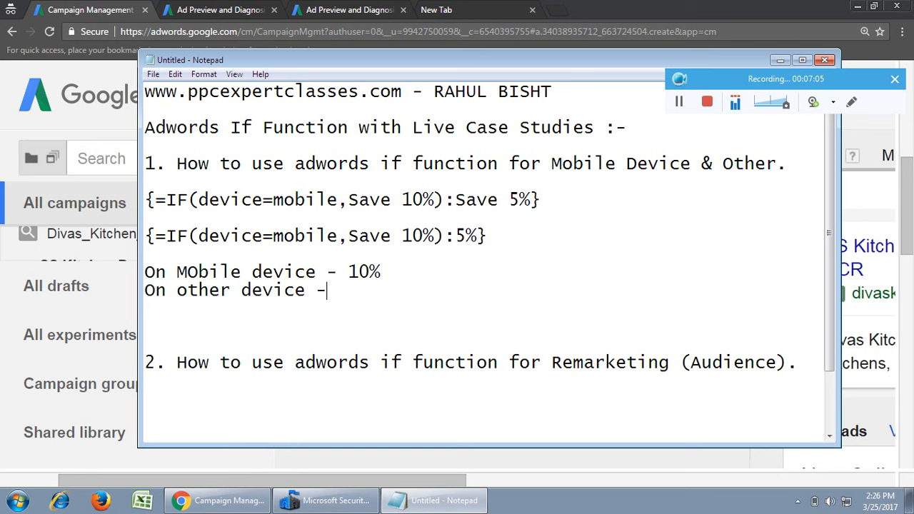
{"action": "type", "text": " 5%"}
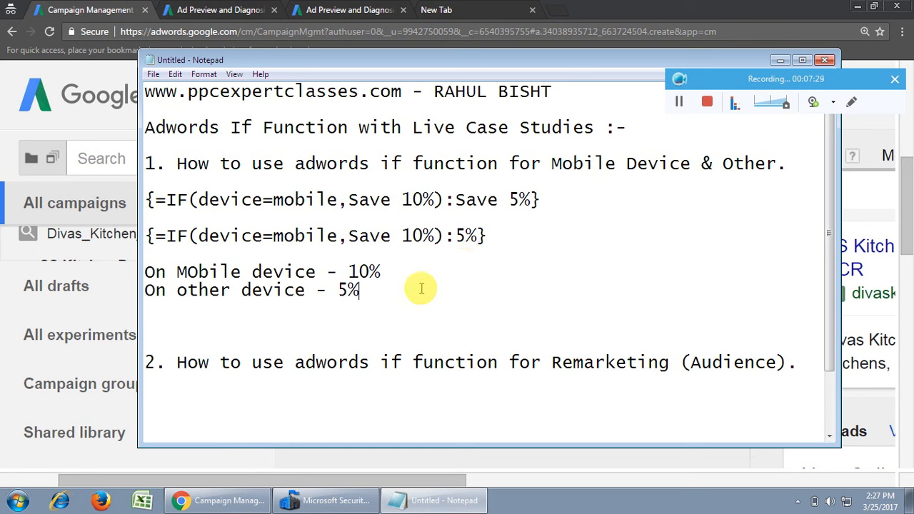
{"action": "left_click", "coordinate": [199, 330]}
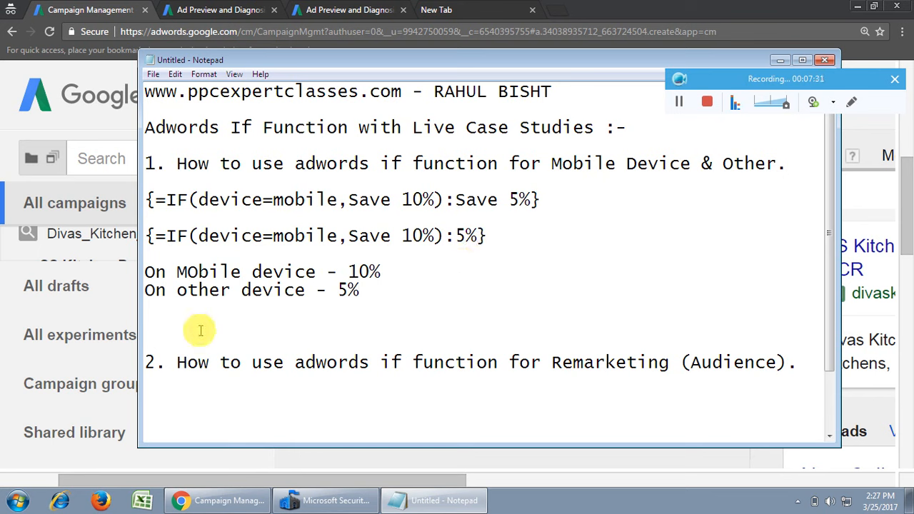
{"action": "key", "text": "BackSpace"}
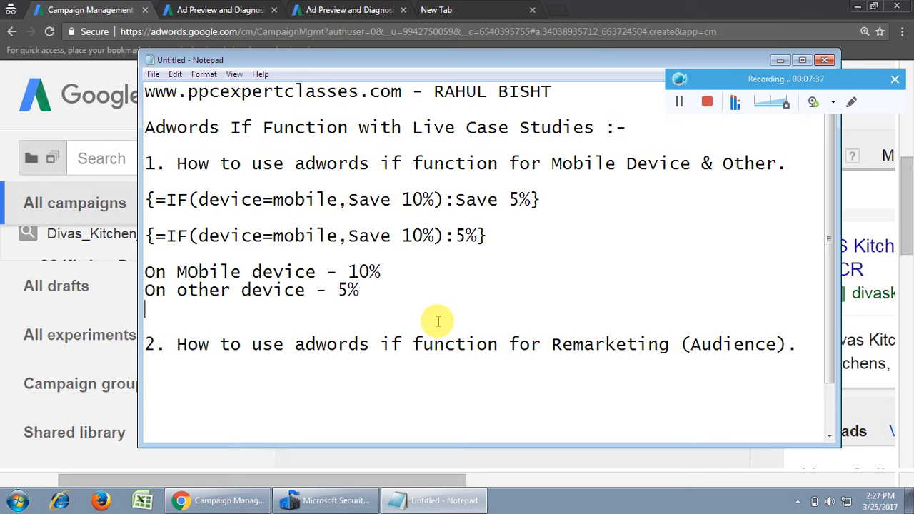
Step: Review the notes' second heading about using the IF function for Remarketing (Audience)
{"action": "scroll", "coordinate": [438, 321], "scroll_direction": "down", "scroll_amount": 1}
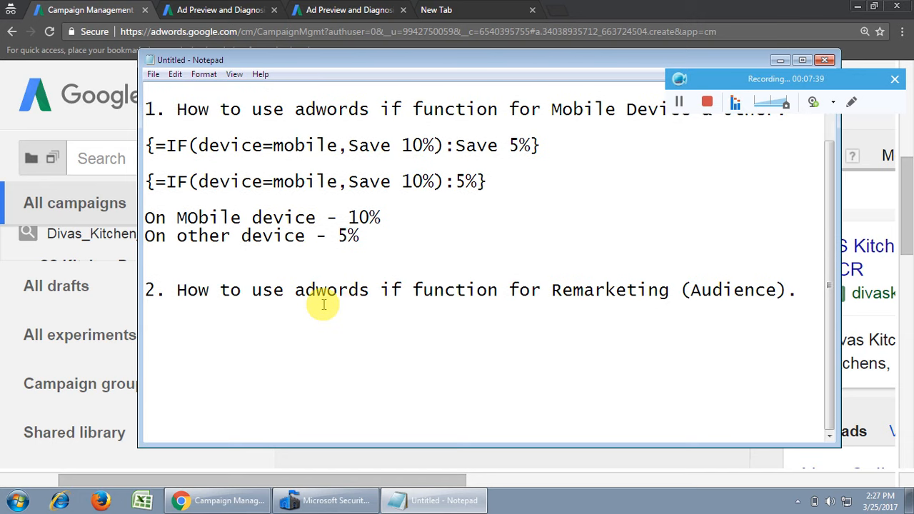
{"action": "left_click_drag", "start_coordinate": [391, 290], "coordinate": [562, 290]}
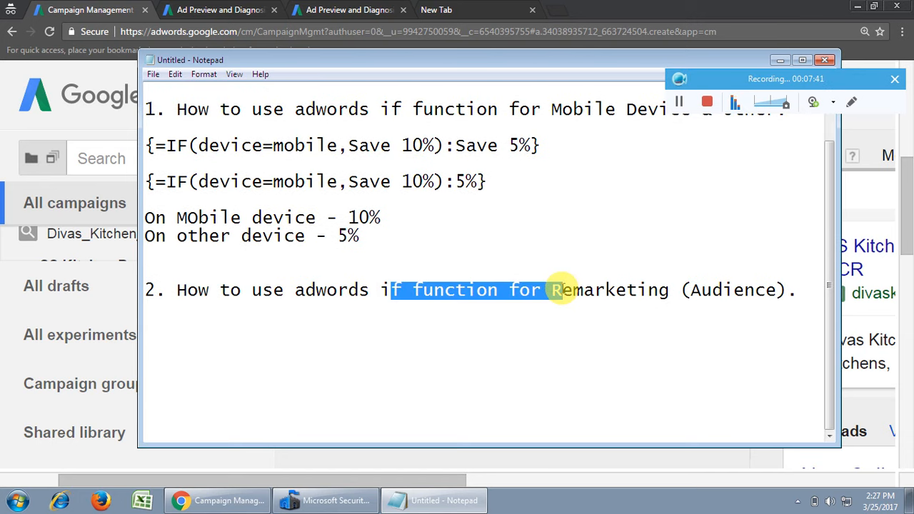
{"action": "left_click", "coordinate": [558, 322]}
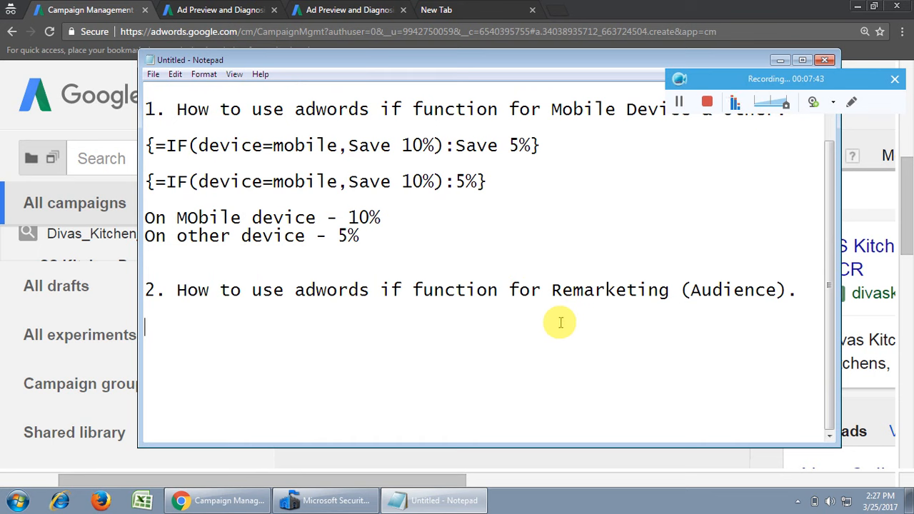
{"action": "left_click_drag", "start_coordinate": [381, 290], "coordinate": [772, 290]}
{"action": "left_click", "coordinate": [805, 293]}
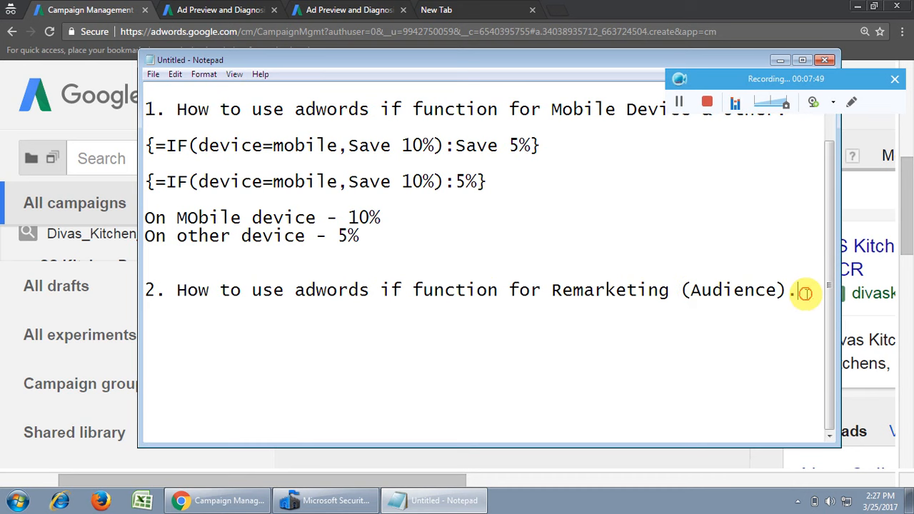
Step: Return to the AdWords ad form and cancel creating the new text ad
{"action": "left_click", "coordinate": [782, 60]}
{"action": "scroll", "coordinate": [460, 403], "scroll_direction": "down", "scroll_amount": 3}
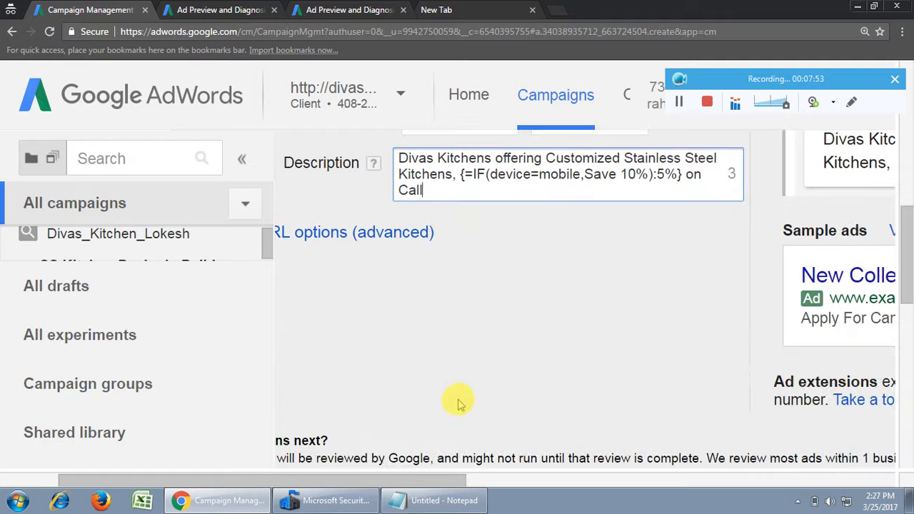
{"action": "key", "text": "ctrl+minus"}
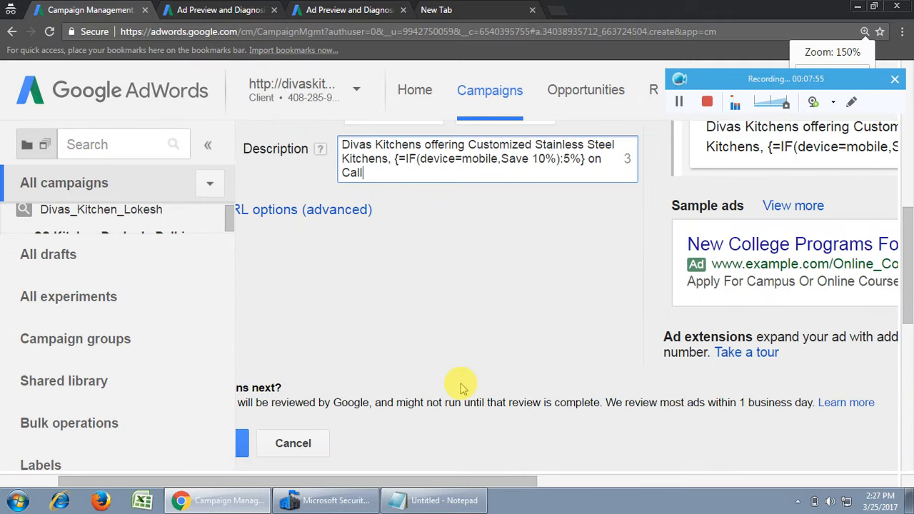
{"action": "left_click", "coordinate": [296, 443]}
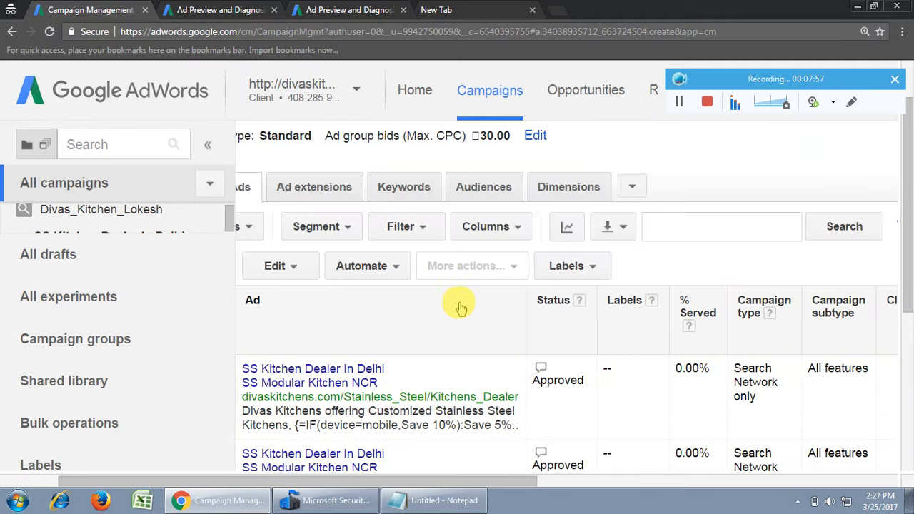
Step: Open the second "SS Kitchen Dealer In Delhi" ad for editing and copy the audience IF function from its description
{"action": "left_click_drag", "start_coordinate": [516, 486], "coordinate": [468, 484]}
{"action": "scroll", "coordinate": [516, 365], "scroll_direction": "down", "scroll_amount": 1}
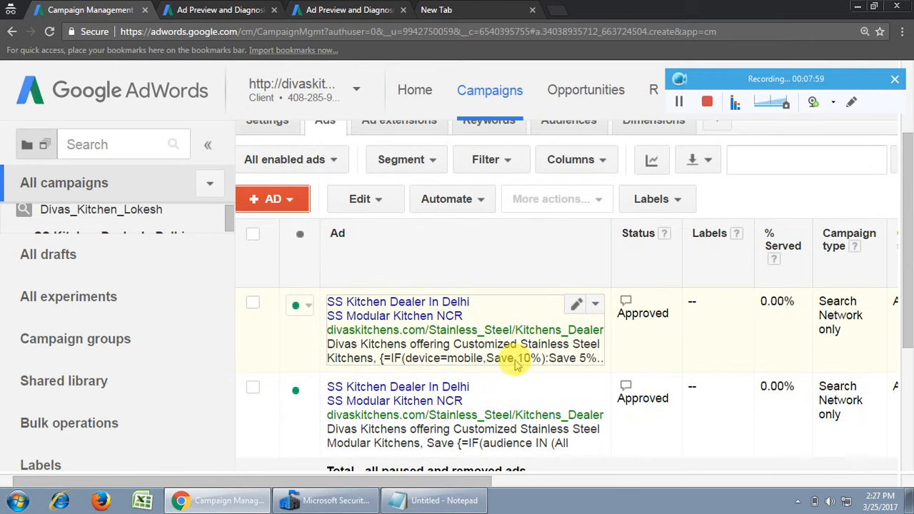
{"action": "scroll", "coordinate": [517, 365], "scroll_direction": "down", "scroll_amount": 1}
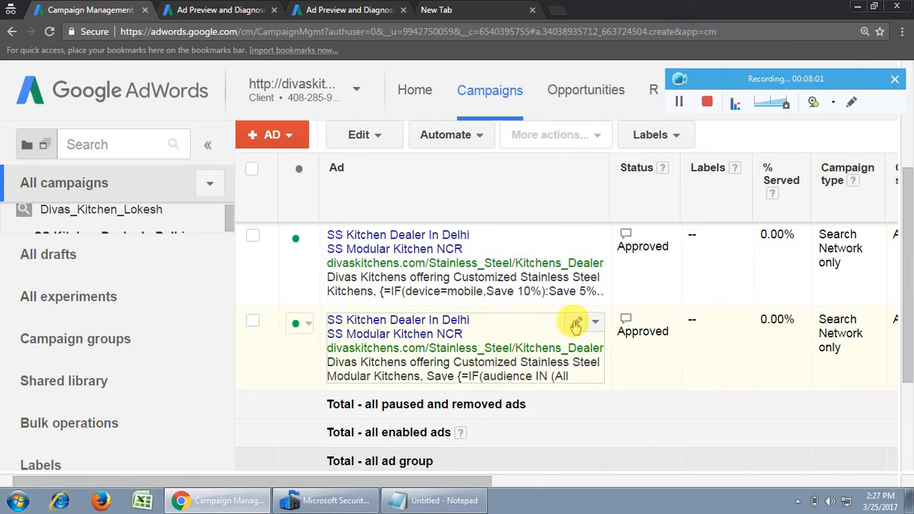
{"action": "left_click", "coordinate": [576, 322]}
{"action": "left_click", "coordinate": [416, 399]}
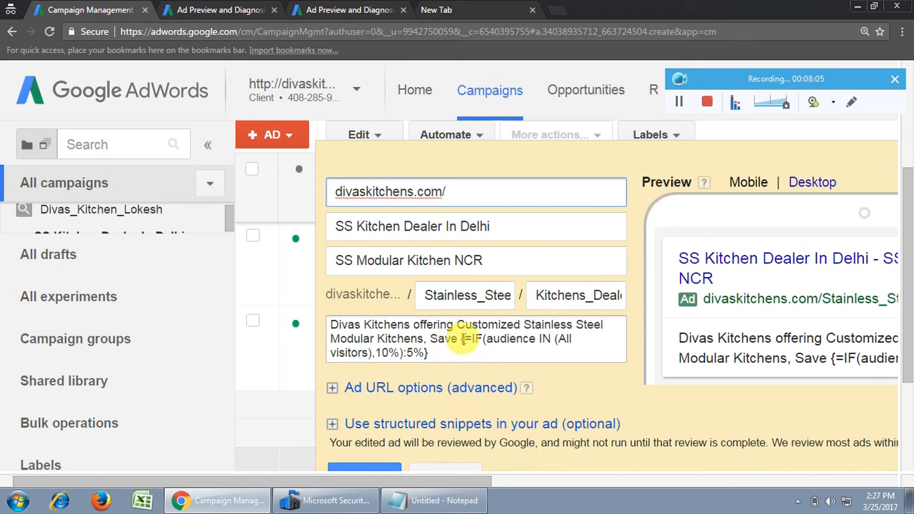
{"action": "left_click_drag", "start_coordinate": [461, 339], "coordinate": [447, 353]}
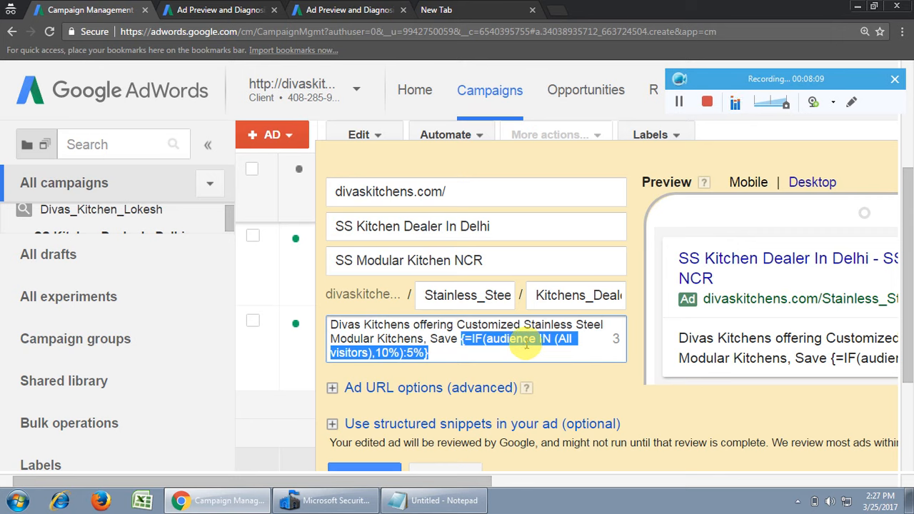
Step: Switch to Notepad and add "{=IF(audience IN (All visitors),10%):5%}" below the Remarketing (Audience) heading
{"action": "left_click", "coordinate": [423, 502]}
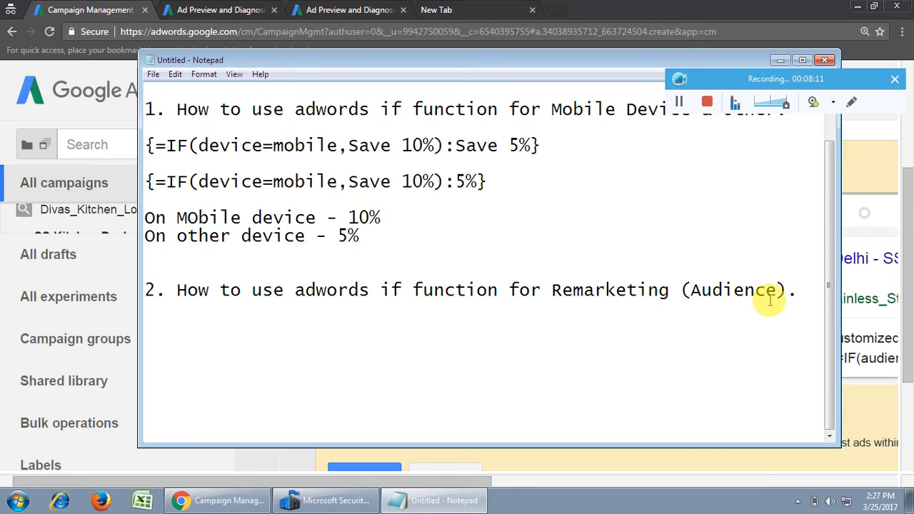
{"action": "key", "text": "Return"}
{"action": "key", "text": "Return"}
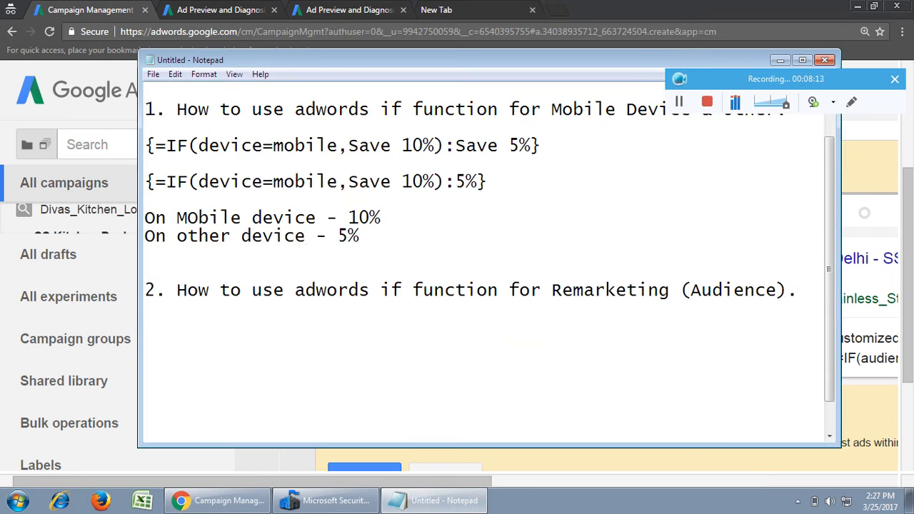
{"action": "type", "text": "{=IF(audience IN (All visitors),10%):5%}"}
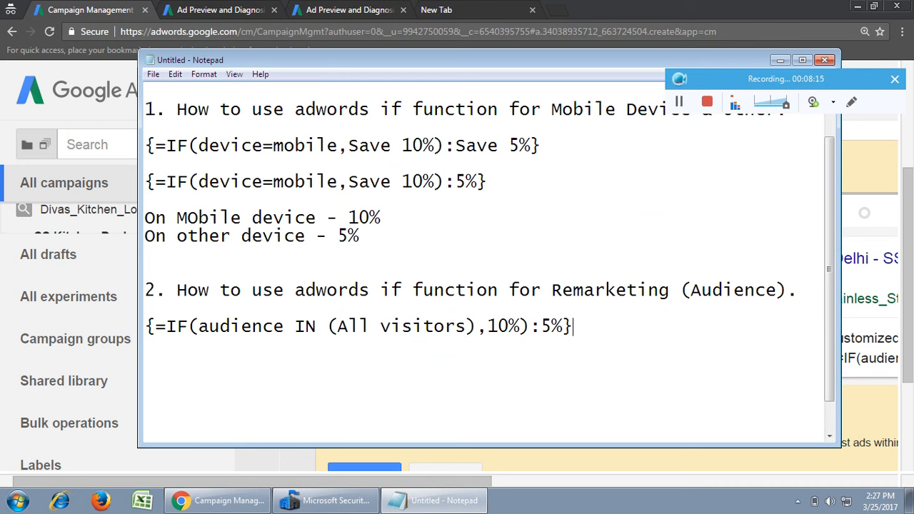
{"action": "left_click_drag", "start_coordinate": [340, 327], "coordinate": [473, 327]}
{"action": "left_click", "coordinate": [580, 325]}
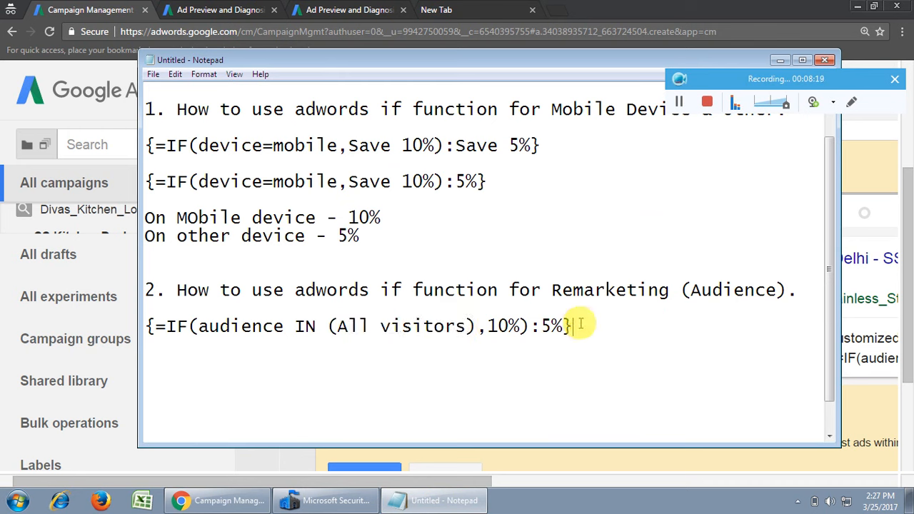
Step: Add the note "- Use Correct User List Name remarketing" below the audience IF function, leaving a blank line between them
{"action": "key", "text": "Return"}
{"action": "key", "text": "Return"}
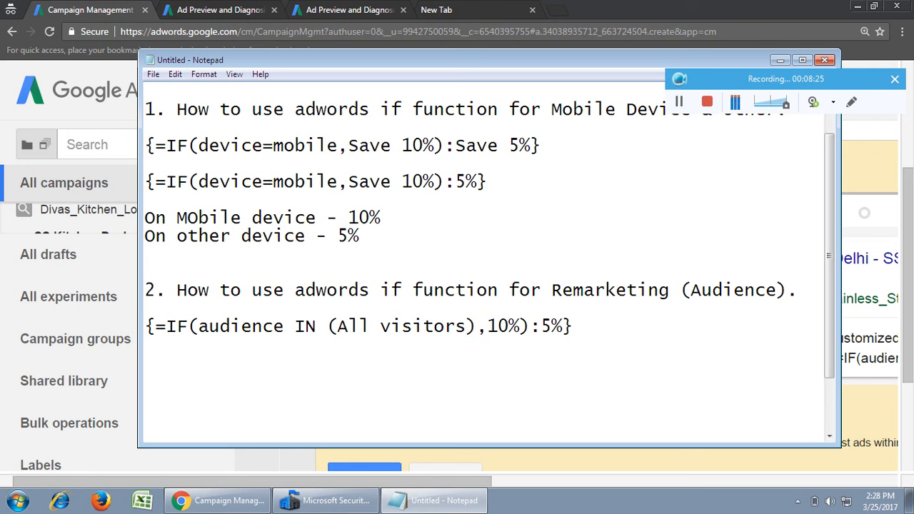
{"action": "type", "text": "="}
{"action": "type", "text": "Use Co"}
{"action": "type", "text": "o"}
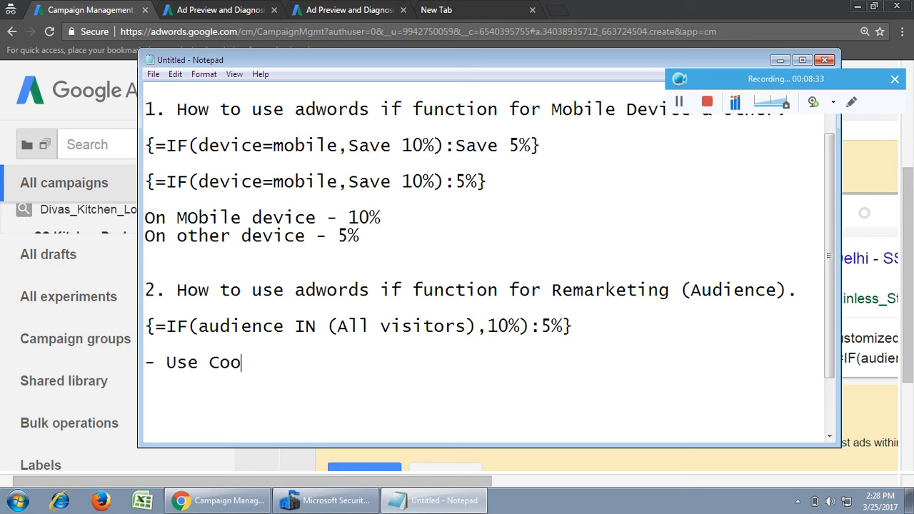
{"action": "key", "text": "BackSpace"}
{"action": "type", "text": "rrect User"}
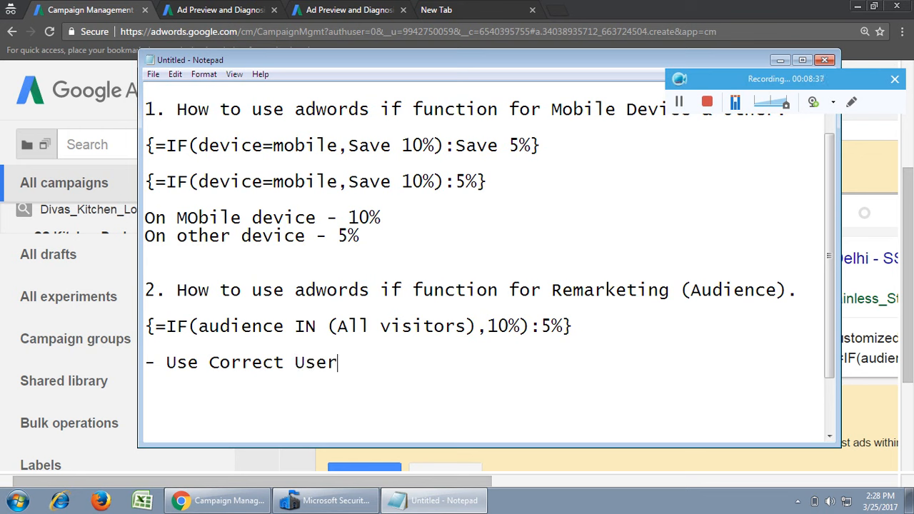
{"action": "type", "text": " List Name -"}
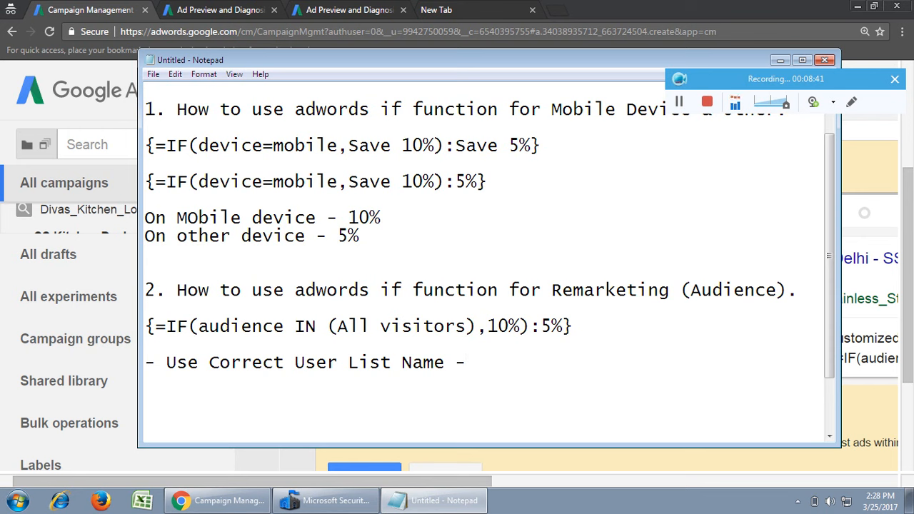
{"action": "type", "text": " remarketing |"}
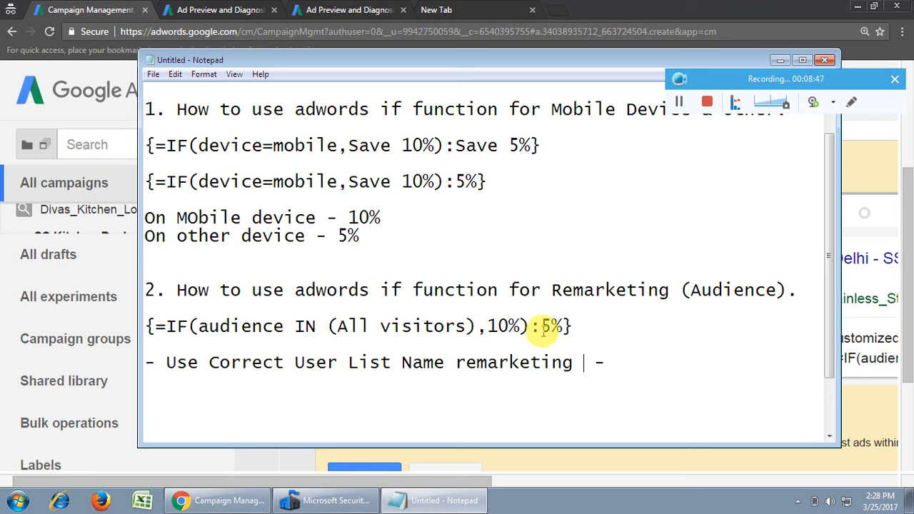
Step: Highlight "remarketing" and "User List" in the list name note, and remove the stray dash at its end
{"action": "left_click_drag", "start_coordinate": [456, 363], "coordinate": [573, 363]}
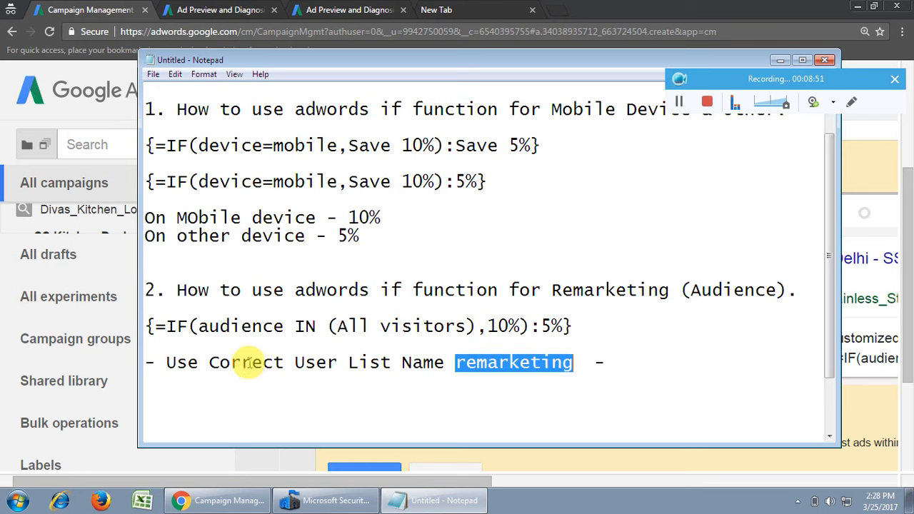
{"action": "left_click_drag", "start_coordinate": [264, 363], "coordinate": [392, 363]}
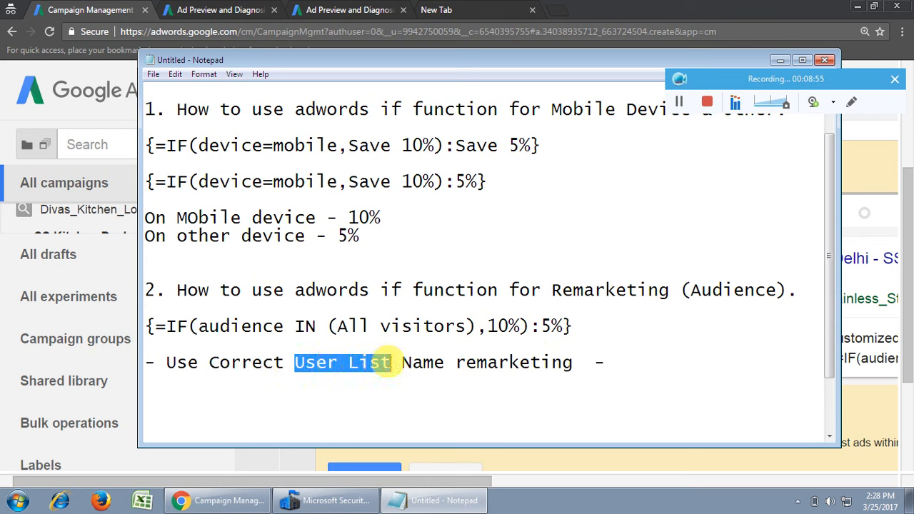
{"action": "left_click", "coordinate": [395, 363]}
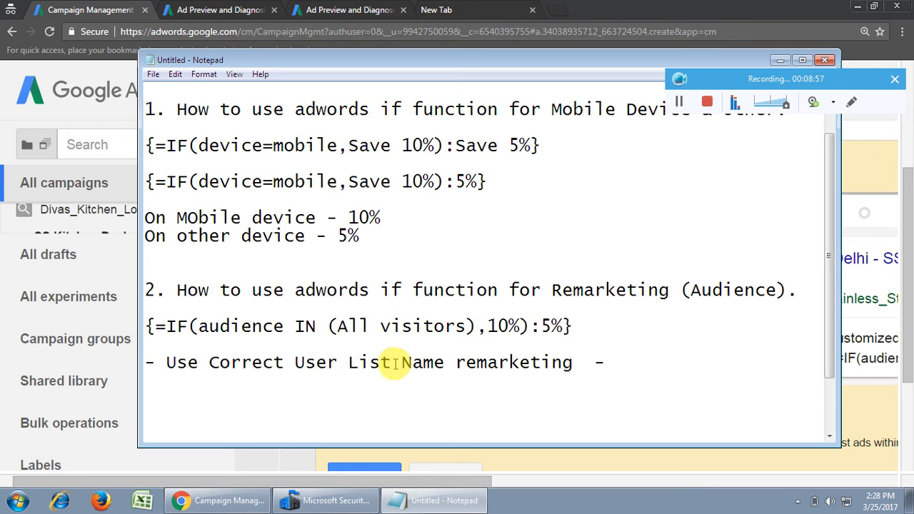
{"action": "left_click_drag", "start_coordinate": [295, 363], "coordinate": [386, 363]}
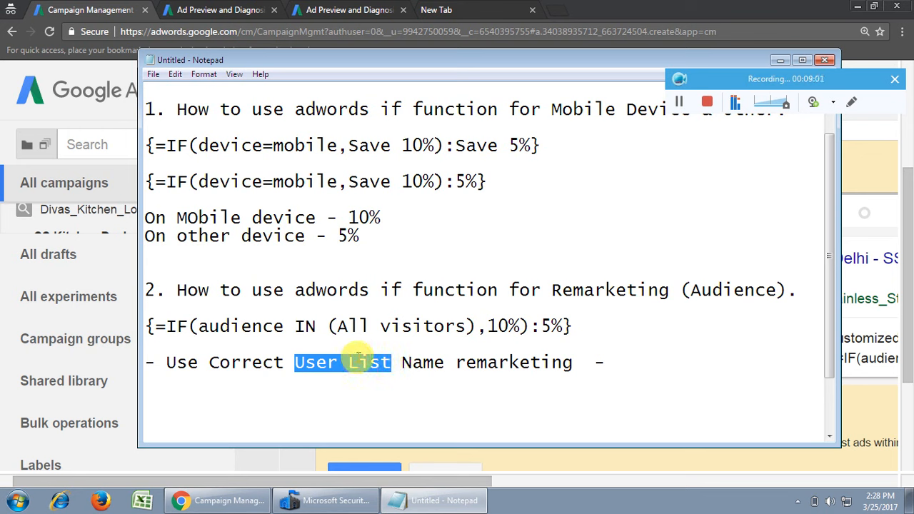
{"action": "left_click", "coordinate": [277, 383]}
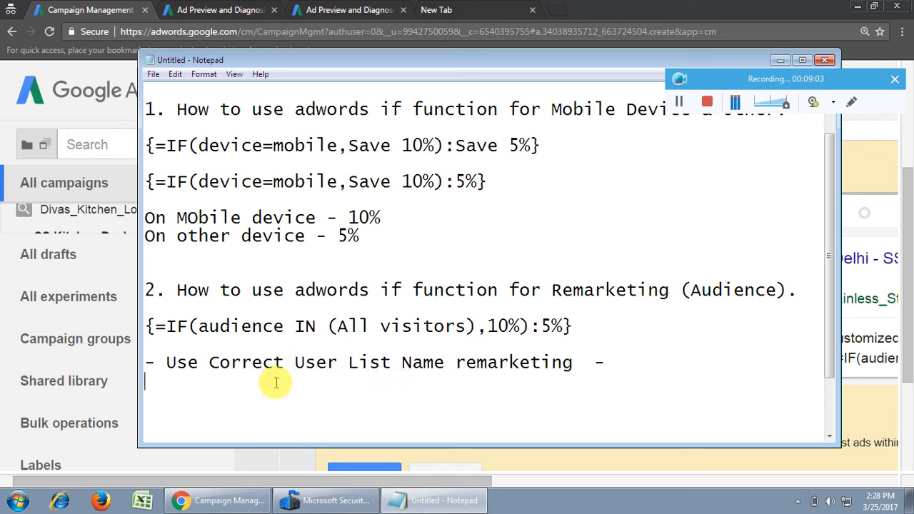
{"action": "left_click", "coordinate": [607, 366]}
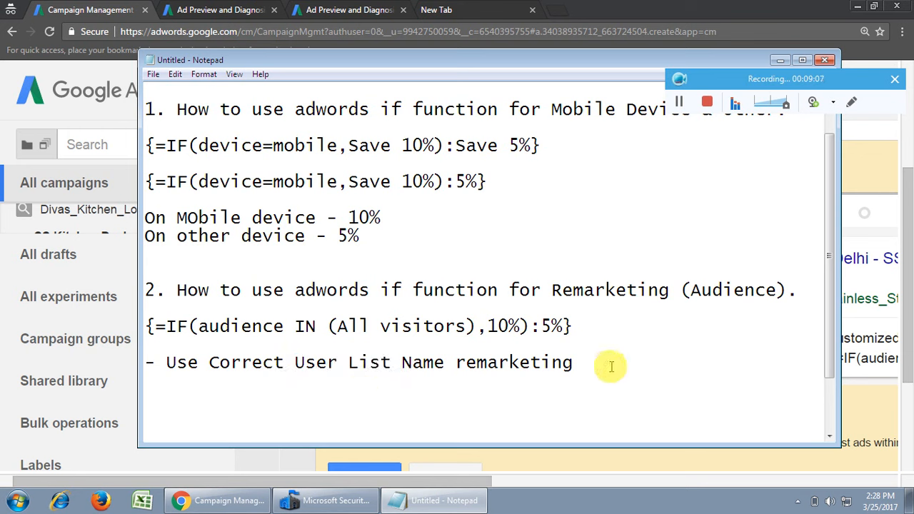
Step: Add a second note reading "- If Function works only on RLSA" and highlight the term RLSA in it
{"action": "key", "text": "Return"}
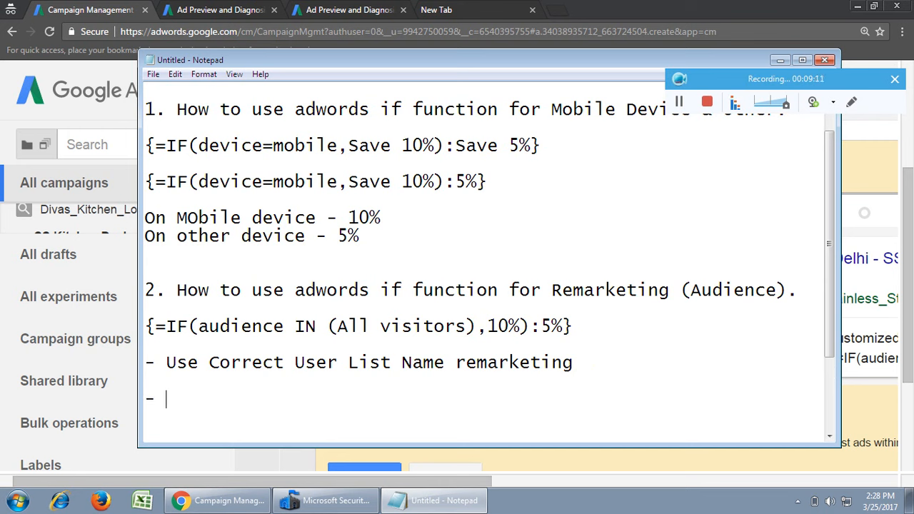
{"action": "type", "text": "- If Function wo"}
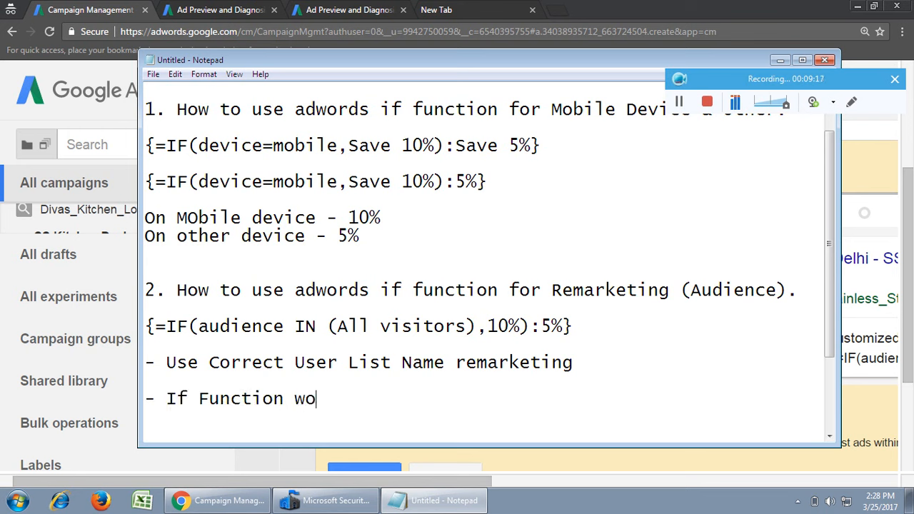
{"action": "type", "text": "rks only "}
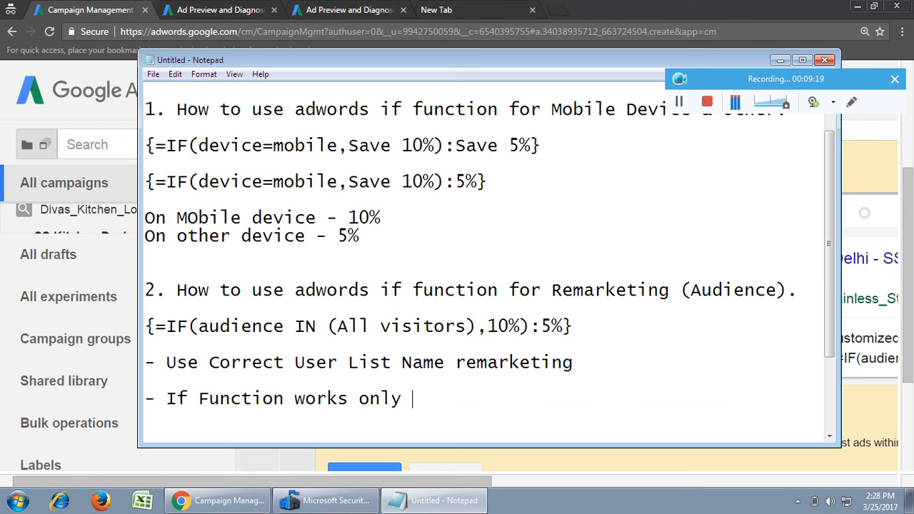
{"action": "type", "text": "on RLSA"}
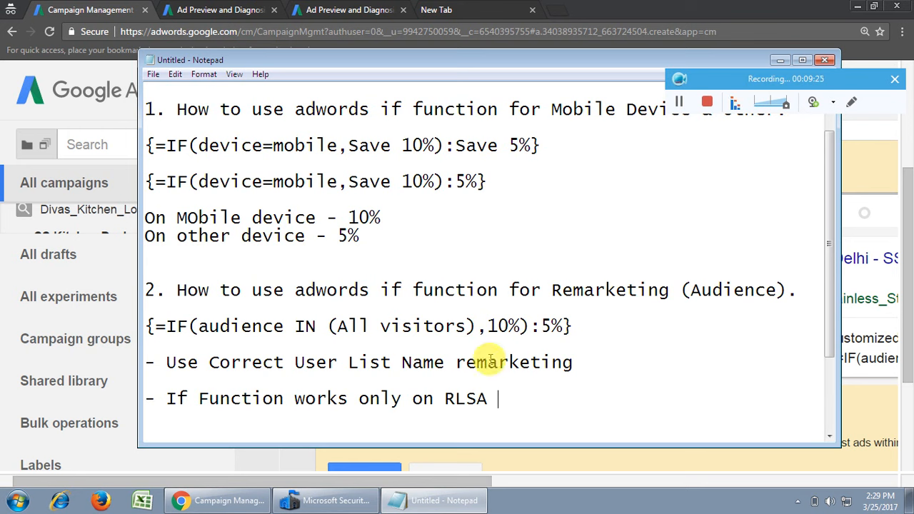
{"action": "left_click_drag", "start_coordinate": [444, 398], "coordinate": [498, 398]}
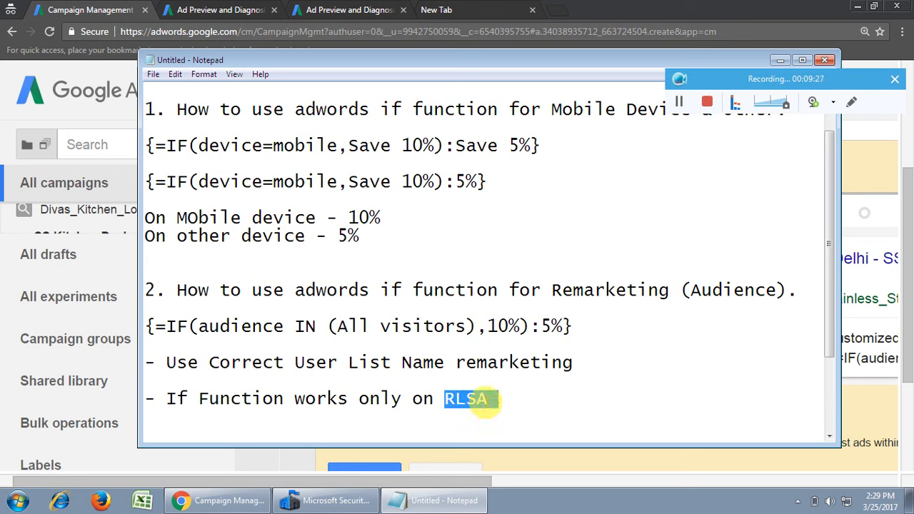
{"action": "left_click", "coordinate": [490, 400]}
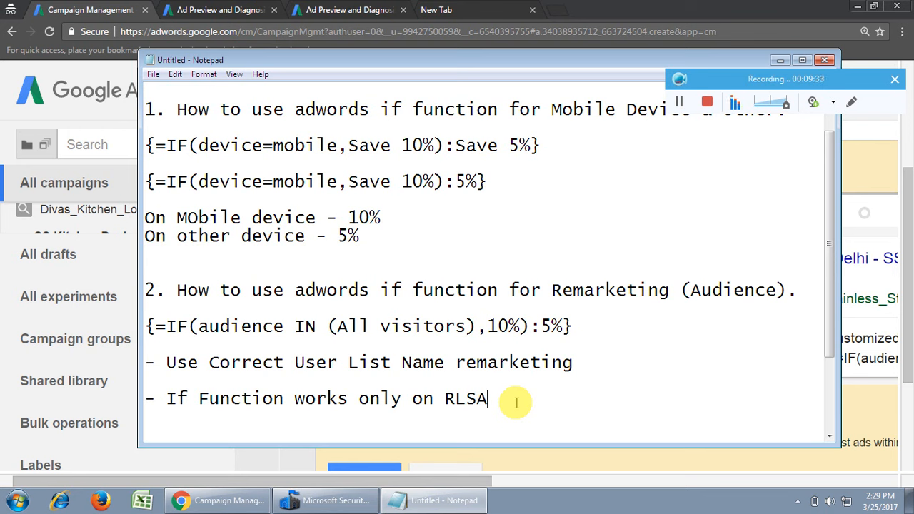
{"action": "left_click_drag", "start_coordinate": [443, 398], "coordinate": [489, 399]}
{"action": "left_click", "coordinate": [547, 400]}
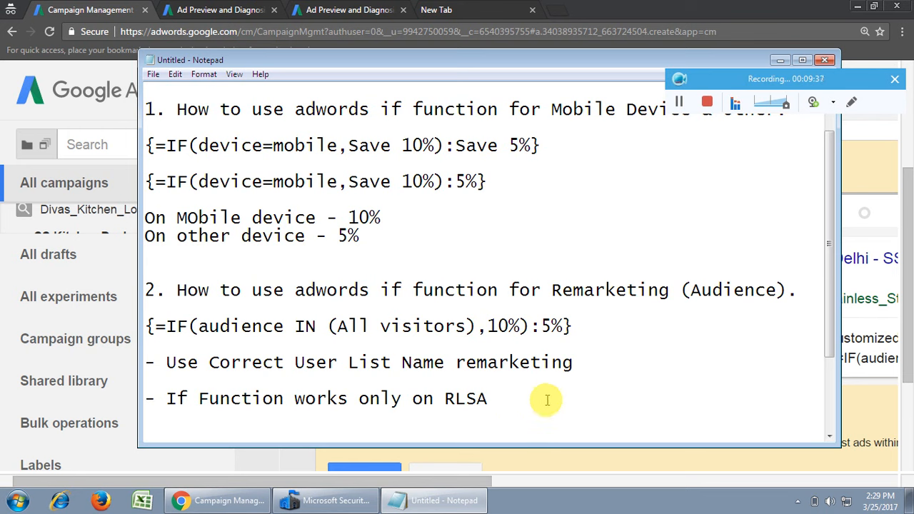
Step: Add a third note reading "- RLSA List size should be eligible." after a blank line
{"action": "type", "text": ","}
{"action": "key", "text": "Return"}
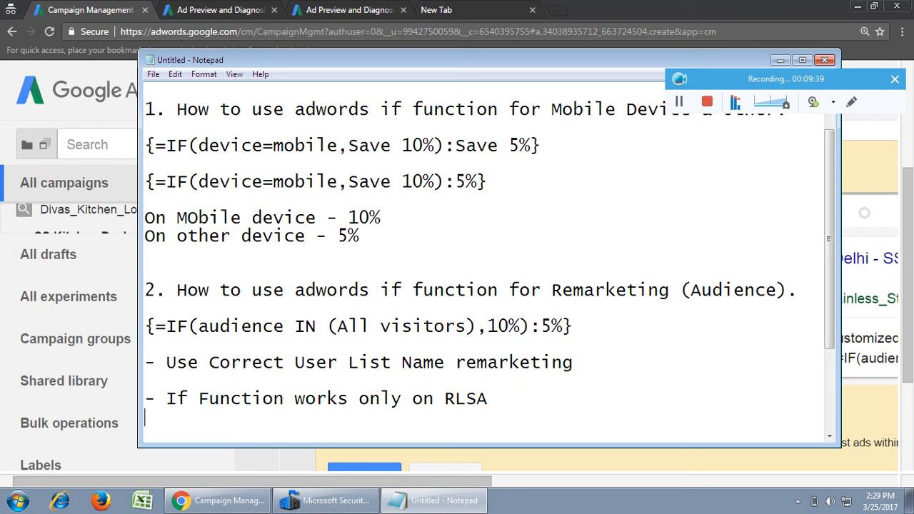
{"action": "key", "text": "Return"}
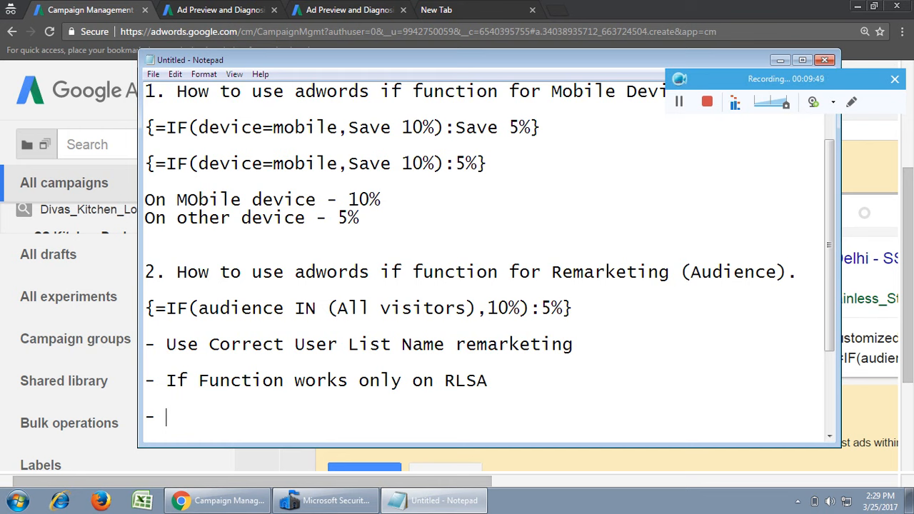
{"action": "type", "text": "RLSA List siz"}
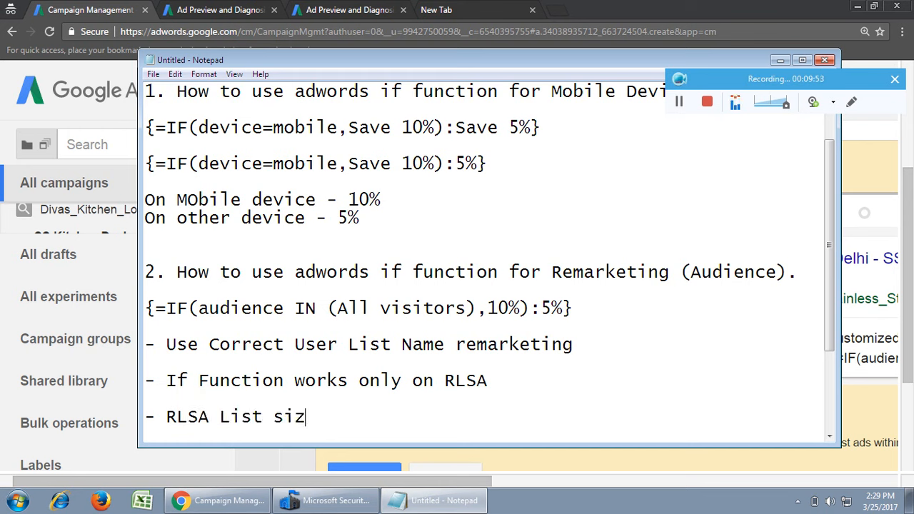
{"action": "type", "text": "e should be el"}
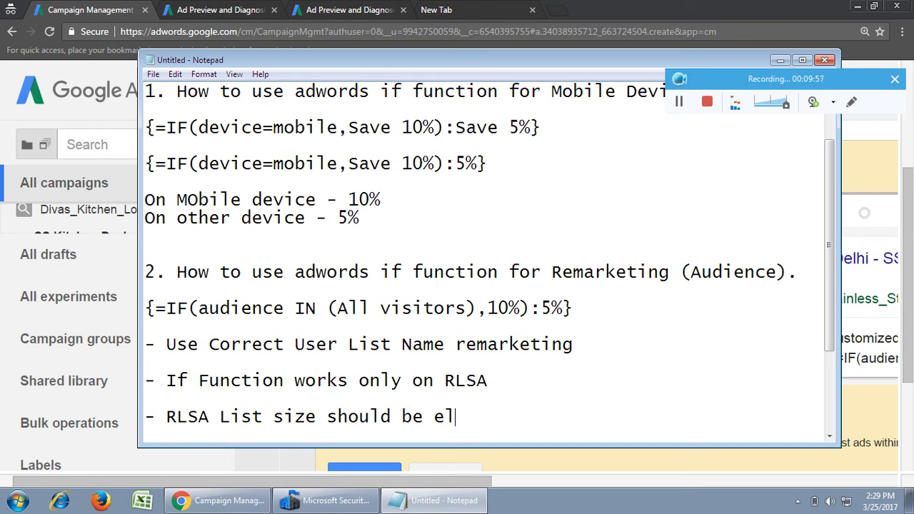
{"action": "type", "text": "igible"}
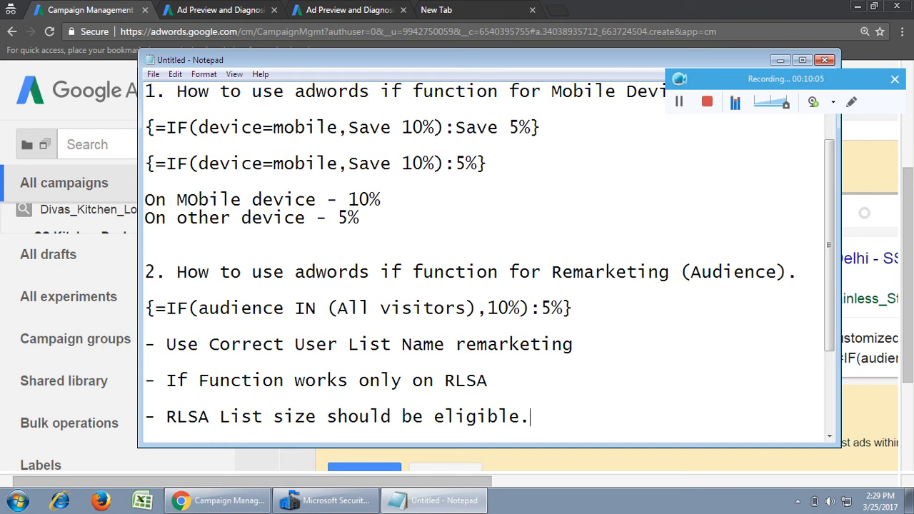
Step: Highlight "List size" in the RLSA eligibility note and append "(Min - 1000 Visitors)" to the end of that line
{"action": "scroll", "coordinate": [476, 379], "scroll_direction": "down", "scroll_amount": 1}
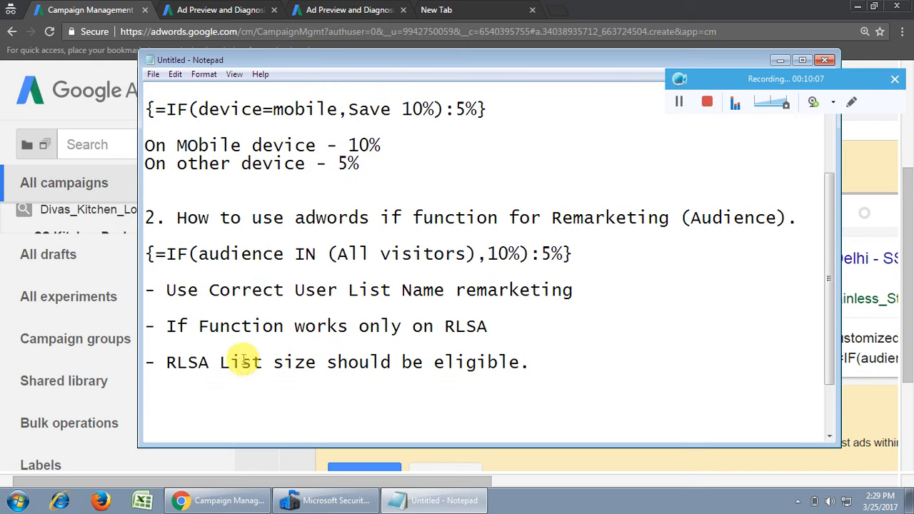
{"action": "left_click_drag", "start_coordinate": [223, 364], "coordinate": [314, 363]}
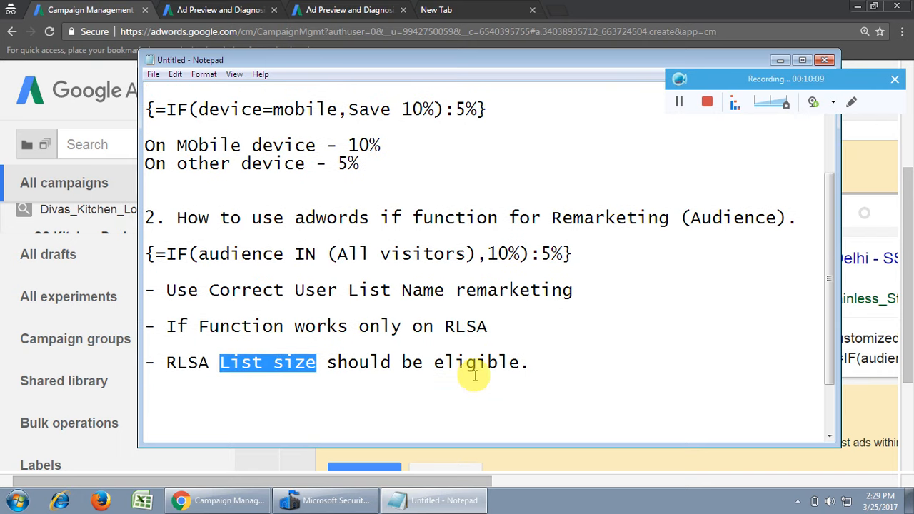
{"action": "left_click", "coordinate": [537, 364]}
{"action": "type", "text": "()"}
{"action": "type", "text": "Min - "}
{"action": "type", "text": "1000 "}
{"action": "type", "text": "Visitors"}
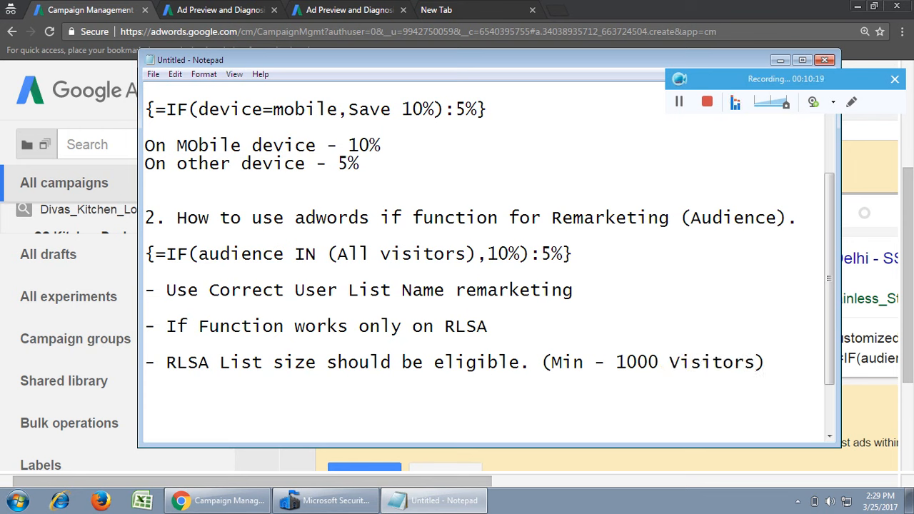
{"action": "left_click", "coordinate": [519, 363]}
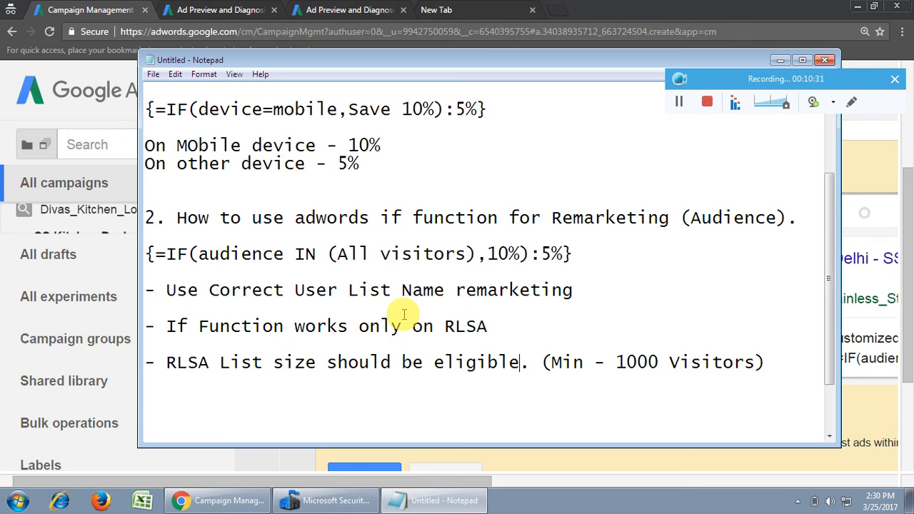
Step: Open youtube.com in the empty browser tab and enlarge the page to 150% zoom
{"action": "left_click", "coordinate": [463, 11]}
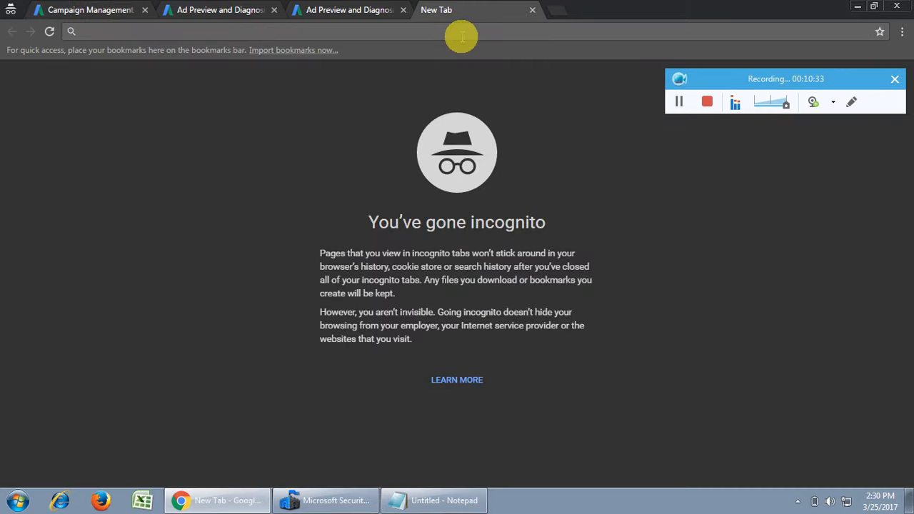
{"action": "type", "text": "youtube.com"}
{"action": "key", "text": "Return"}
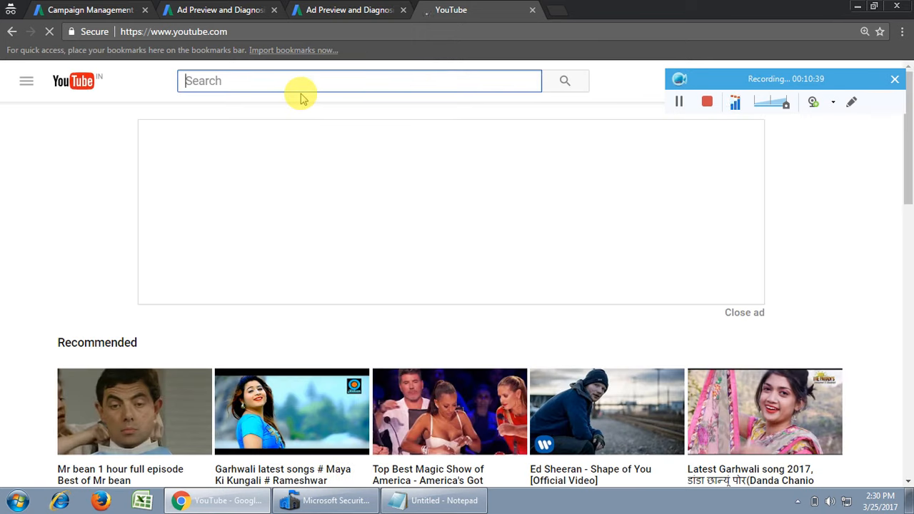
{"action": "key", "text": "ctrl+plus"}
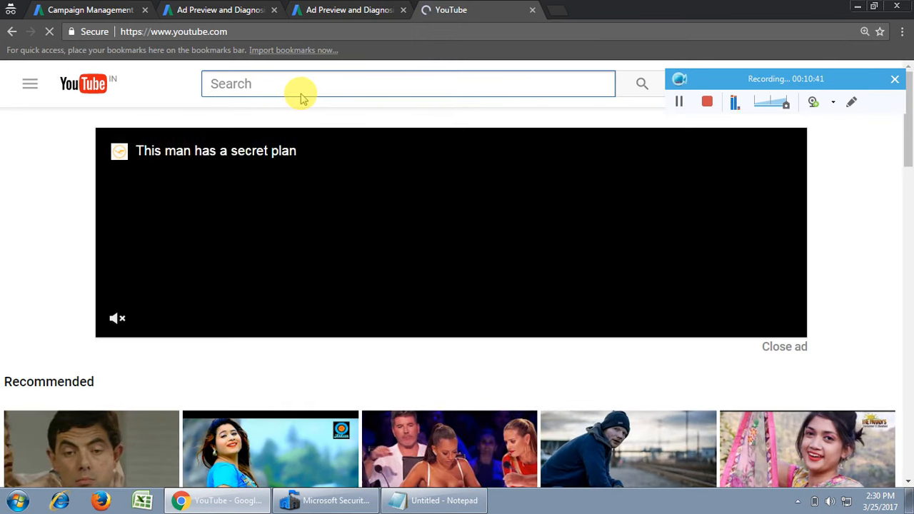
{"action": "key", "text": "ctrl+plus"}
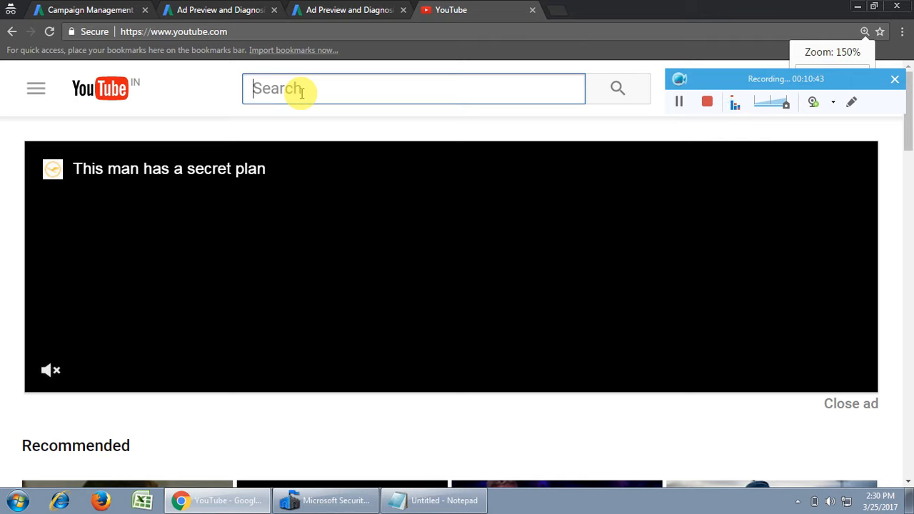
Step: Search YouTube for the trainer's full name followed by "ppc" and open the trainer's channel
{"action": "type", "text": "rahul"}
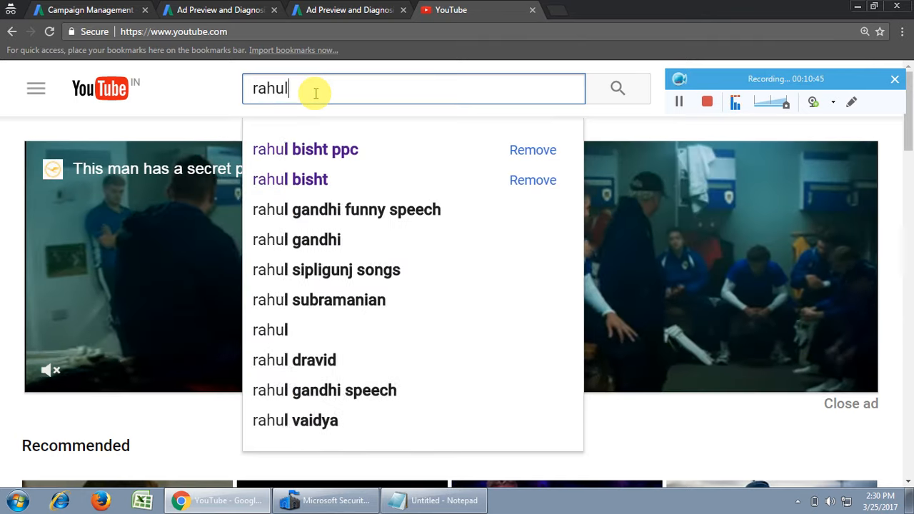
{"action": "type", "text": " bisht ppc"}
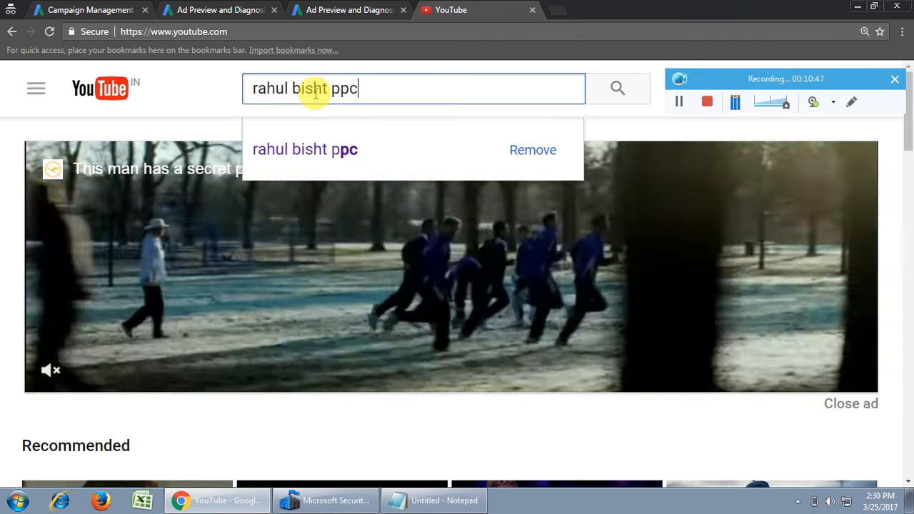
{"action": "key", "text": "Return"}
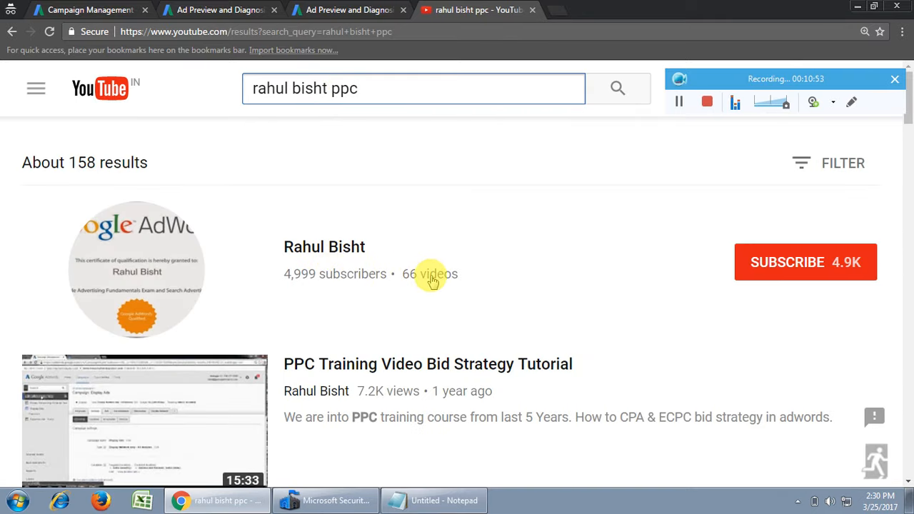
{"action": "left_click", "coordinate": [334, 252]}
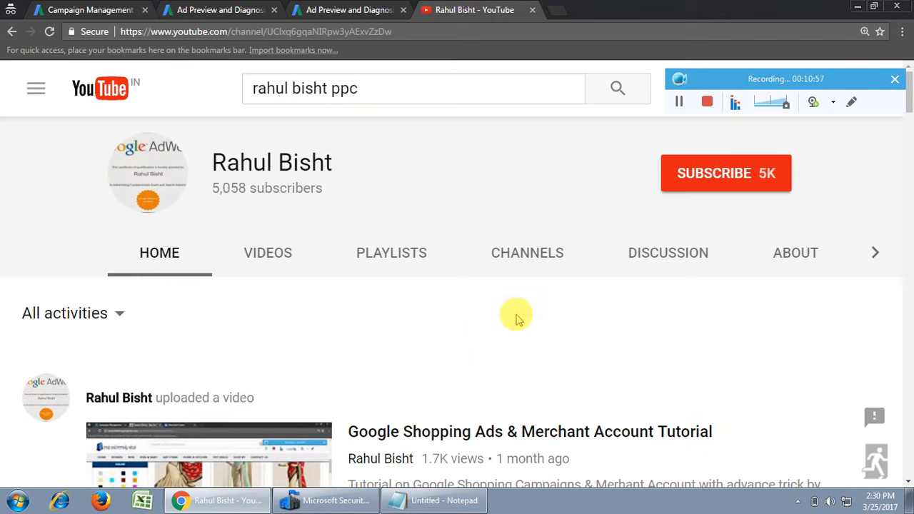
Step: Browse the AdWords tutorial videos on the channel's home page at 125% zoom
{"action": "scroll", "coordinate": [597, 318], "scroll_direction": "down", "scroll_amount": 5}
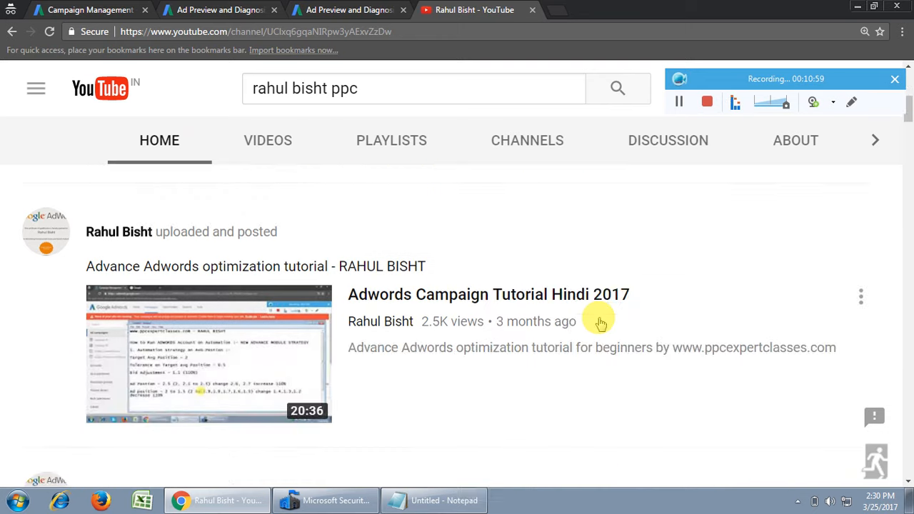
{"action": "key", "text": "ctrl+minus"}
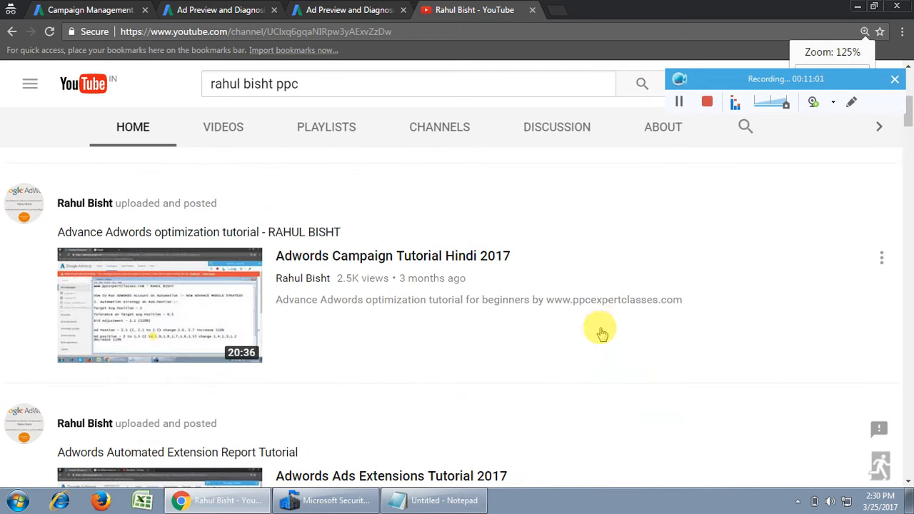
{"action": "scroll", "coordinate": [598, 325], "scroll_direction": "down", "scroll_amount": 5}
{"action": "scroll", "coordinate": [585, 288], "scroll_direction": "down", "scroll_amount": 20}
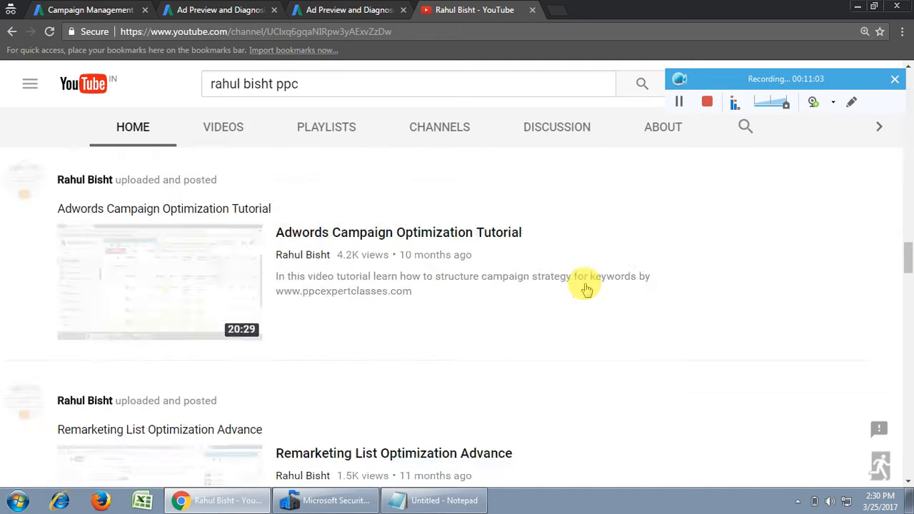
{"action": "scroll", "coordinate": [585, 289], "scroll_direction": "down", "scroll_amount": 20}
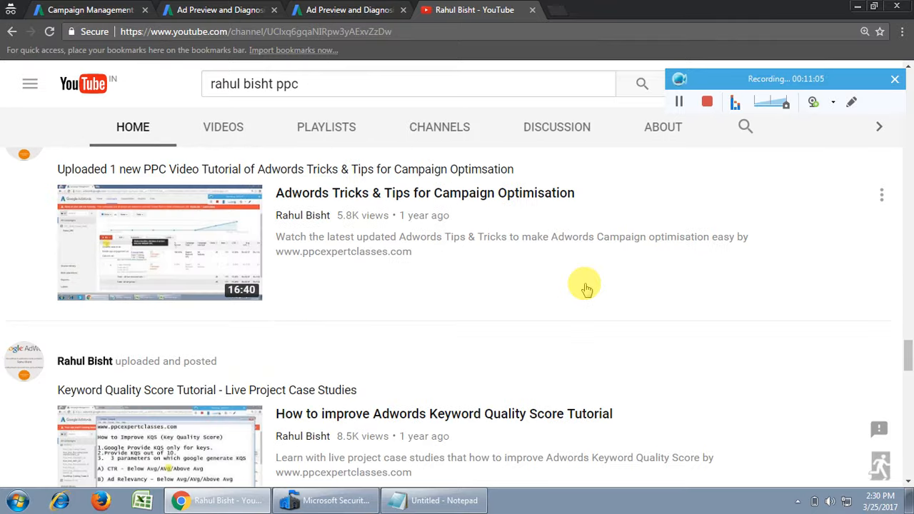
{"action": "scroll", "coordinate": [586, 288], "scroll_direction": "down", "scroll_amount": 5}
{"action": "scroll", "coordinate": [585, 288], "scroll_direction": "down", "scroll_amount": 20}
{"action": "scroll", "coordinate": [586, 289], "scroll_direction": "up", "scroll_amount": 20}
{"action": "scroll", "coordinate": [585, 289], "scroll_direction": "up", "scroll_amount": 20}
{"action": "scroll", "coordinate": [586, 288], "scroll_direction": "up", "scroll_amount": 20}
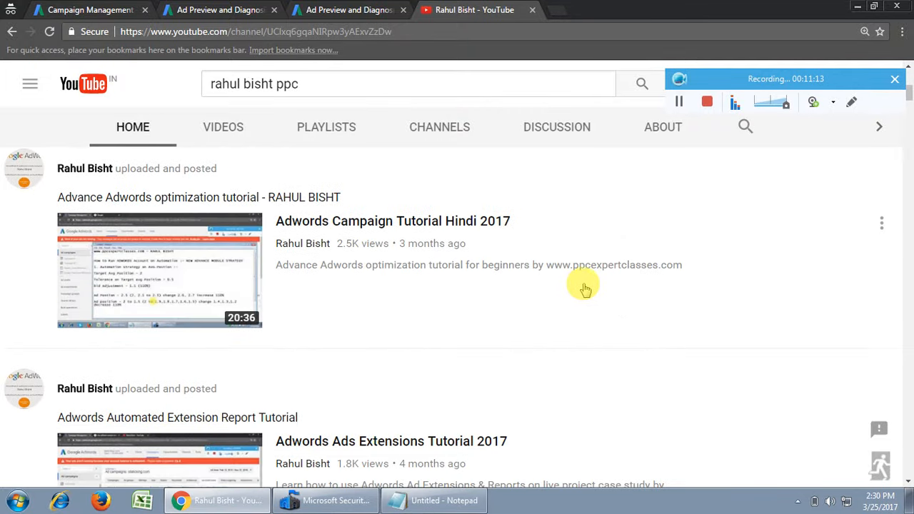
{"action": "scroll", "coordinate": [584, 289], "scroll_direction": "up", "scroll_amount": 5}
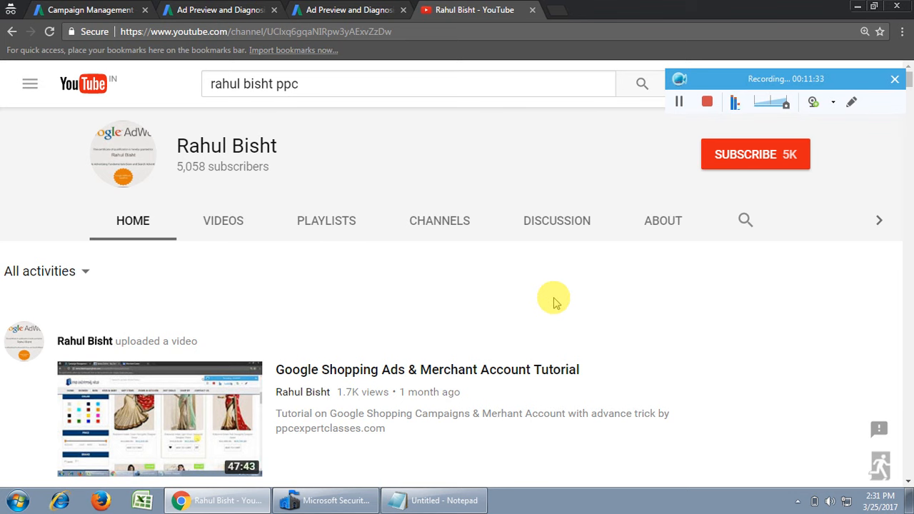
Step: Switch to Notepad and review the IF function notes for mobile devices and remarketing audiences
{"action": "left_click", "coordinate": [435, 500]}
{"action": "scroll", "coordinate": [360, 222], "scroll_direction": "up", "scroll_amount": 3}
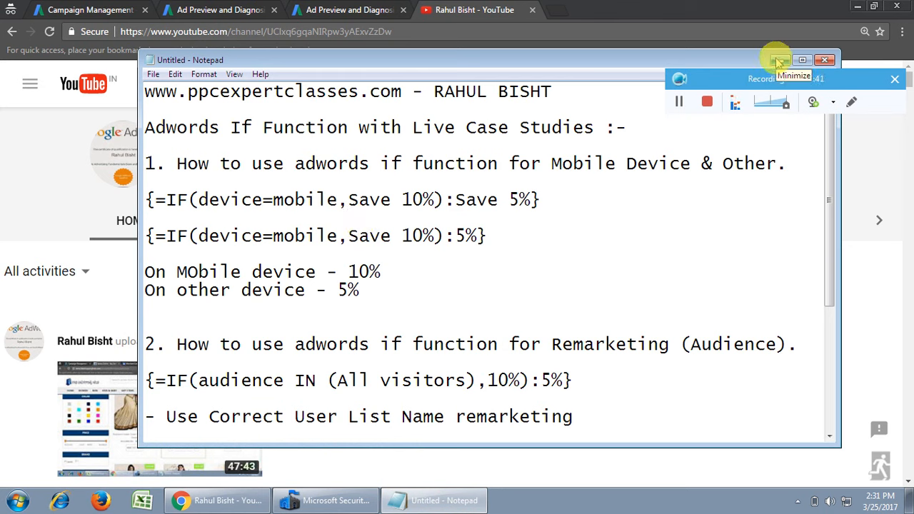
{"action": "scroll", "coordinate": [448, 310], "scroll_direction": "down", "scroll_amount": 3}
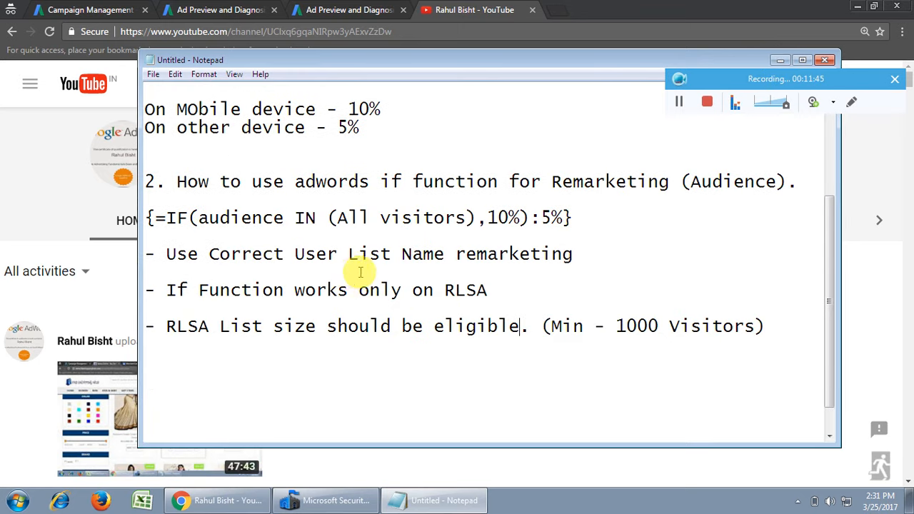
Step: Check the AdWords ad being edited, and in the Notepad notes highlight the RLSA list, the 1000-visitor minimum and the term RLSA
{"action": "left_click", "coordinate": [90, 10]}
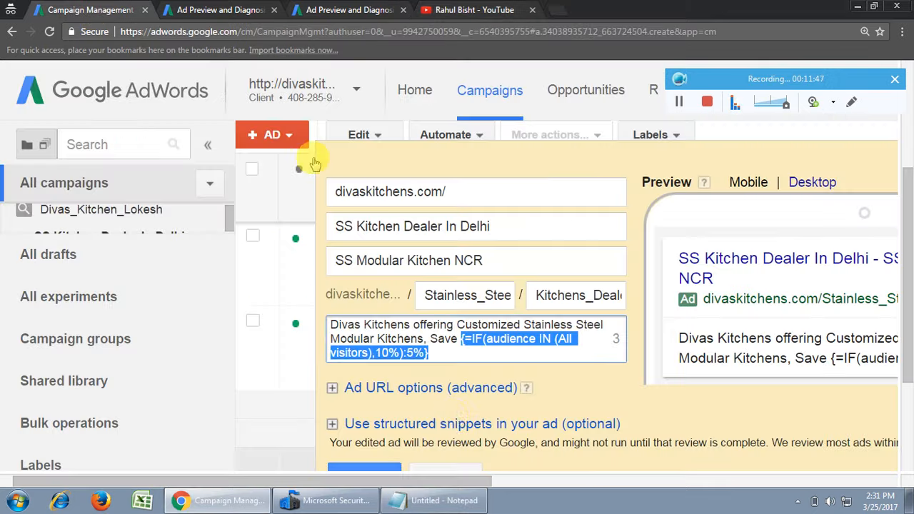
{"action": "left_click", "coordinate": [440, 501]}
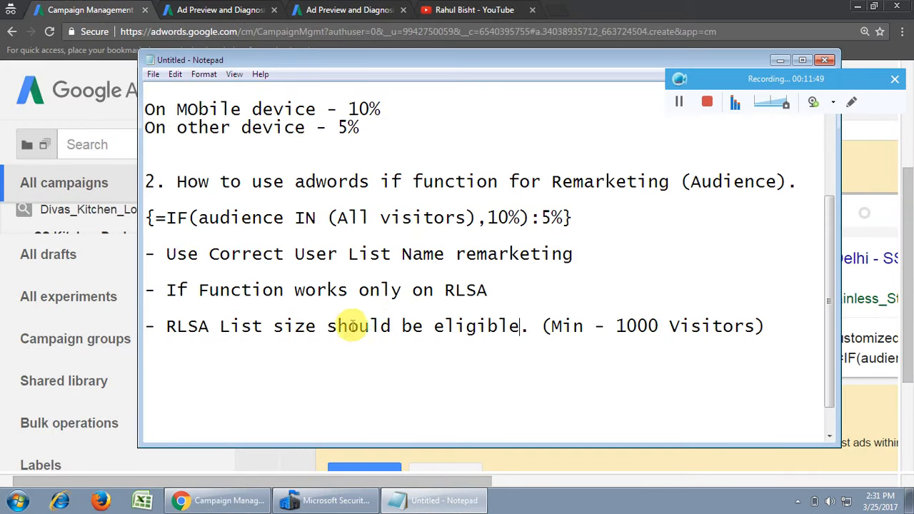
{"action": "left_click_drag", "start_coordinate": [176, 327], "coordinate": [242, 327]}
{"action": "left_click_drag", "start_coordinate": [627, 327], "coordinate": [713, 327]}
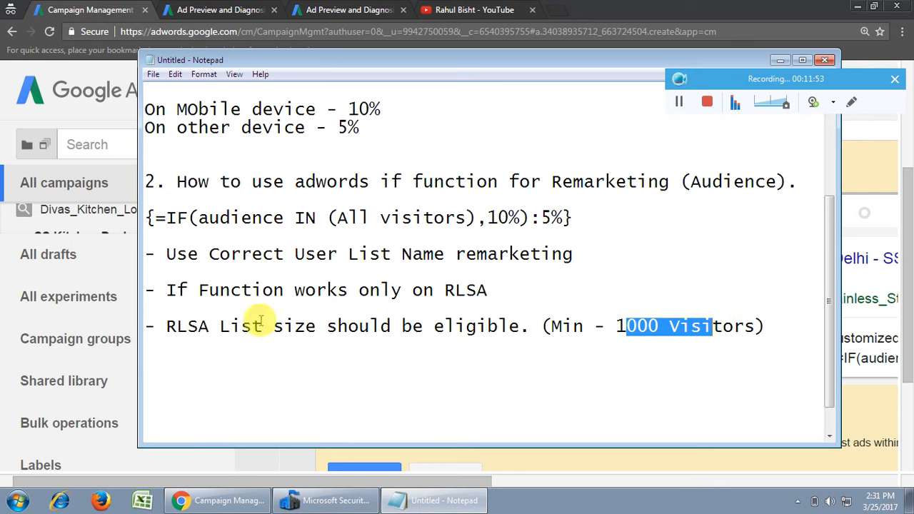
{"action": "left_click_drag", "start_coordinate": [445, 290], "coordinate": [486, 290]}
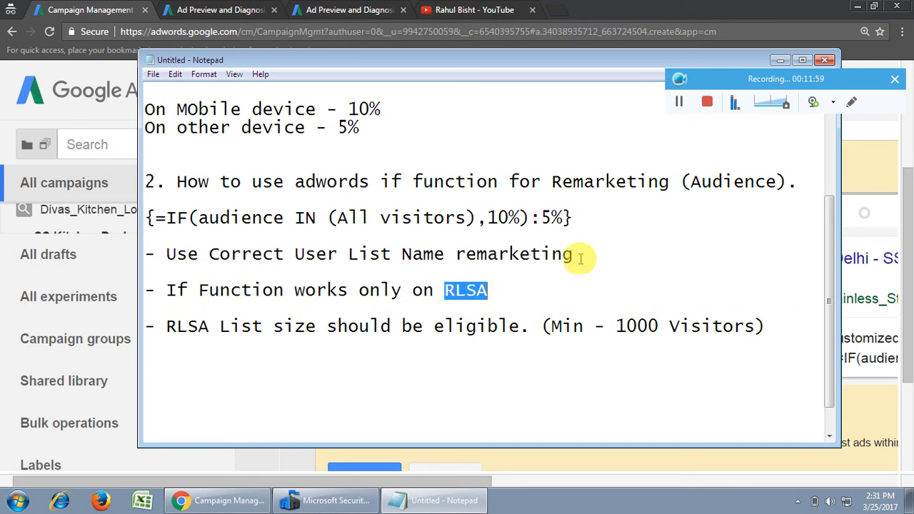
Step: Switch to AdWords and open the shared library's Audiences page to view the remarketing lists
{"action": "left_click", "coordinate": [781, 60]}
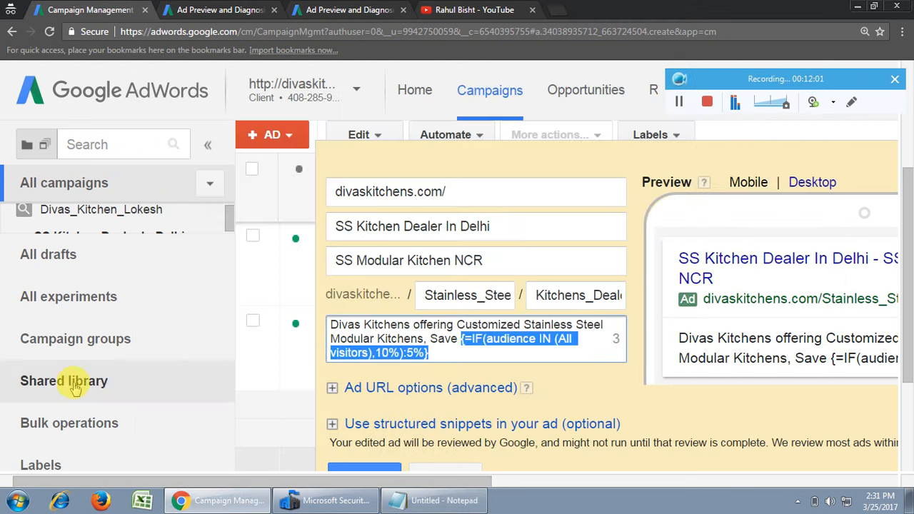
{"action": "left_click", "coordinate": [63, 382]}
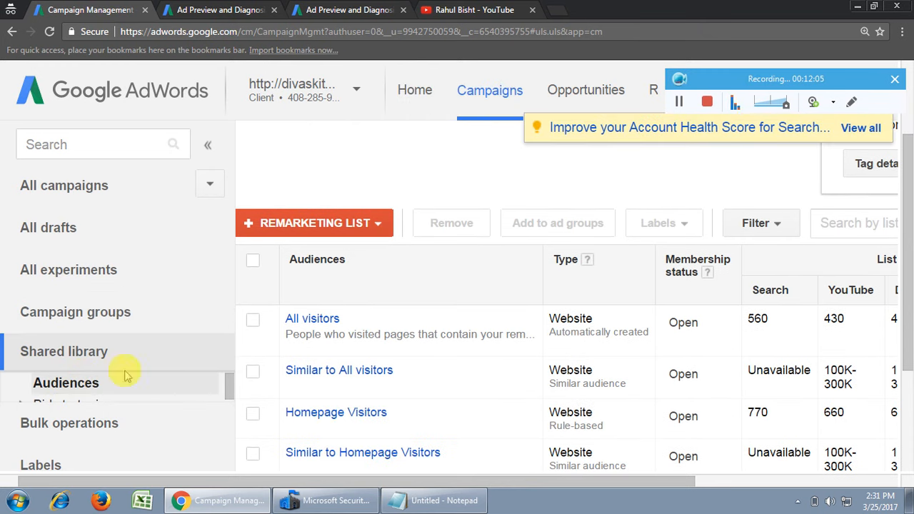
{"action": "scroll", "coordinate": [606, 202], "scroll_direction": "down", "scroll_amount": 2}
{"action": "scroll", "coordinate": [592, 241], "scroll_direction": "up", "scroll_amount": 1}
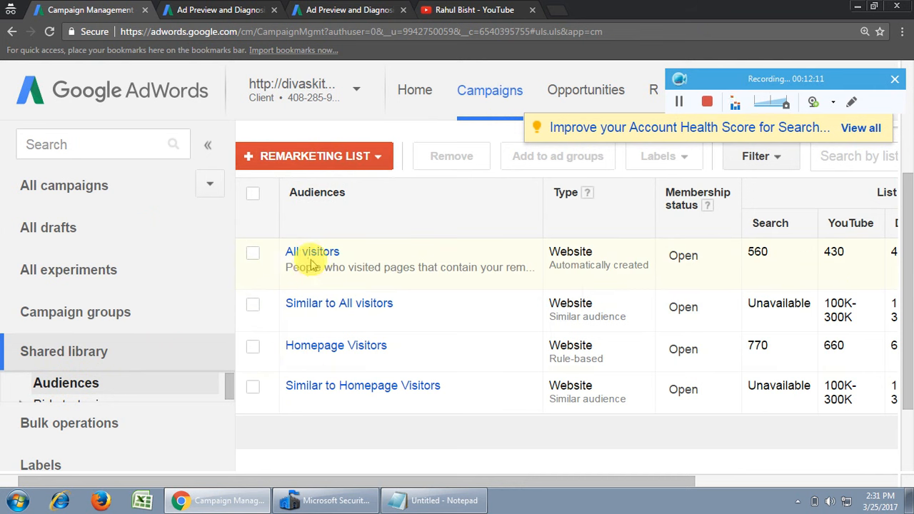
Step: In Notepad, insert two line breaks below the audience IF formula and highlight "{=IF(audience IN" and "All visitors" within it
{"action": "left_click", "coordinate": [442, 504]}
{"action": "scroll", "coordinate": [406, 329], "scroll_direction": "up", "scroll_amount": 3}
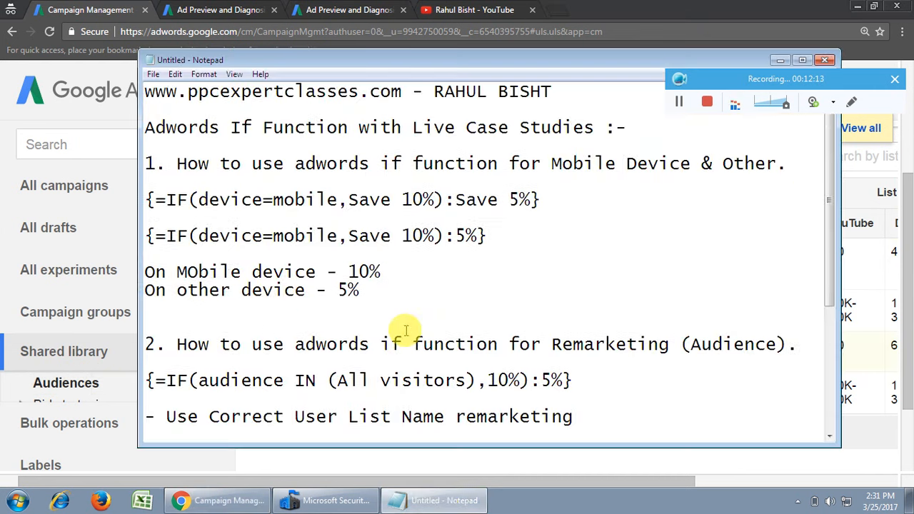
{"action": "scroll", "coordinate": [411, 329], "scroll_direction": "down", "scroll_amount": 1}
{"action": "left_click", "coordinate": [588, 323]}
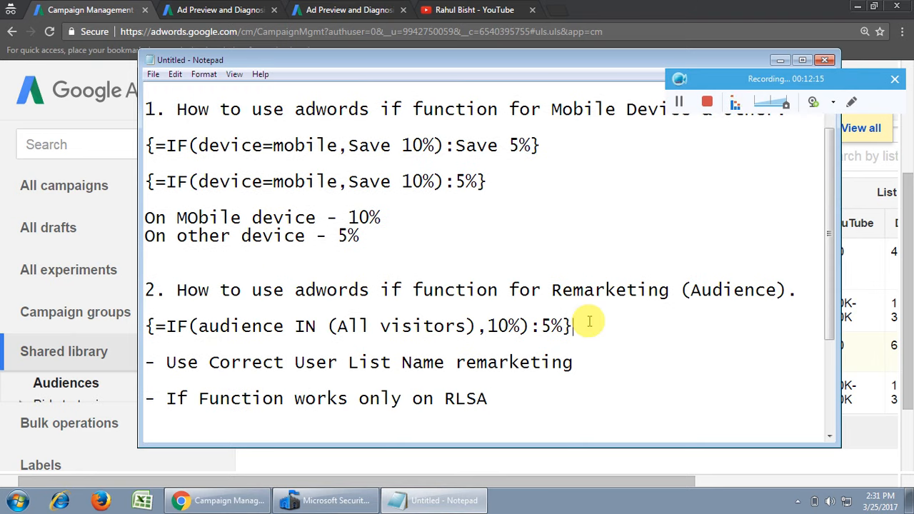
{"action": "key", "text": "Return"}
{"action": "key", "text": "Return"}
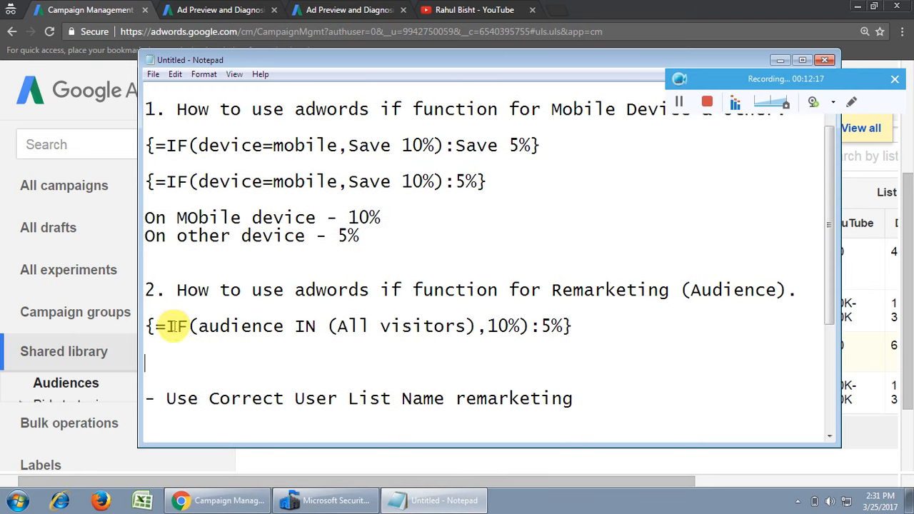
{"action": "left_click_drag", "start_coordinate": [316, 326], "coordinate": [155, 326]}
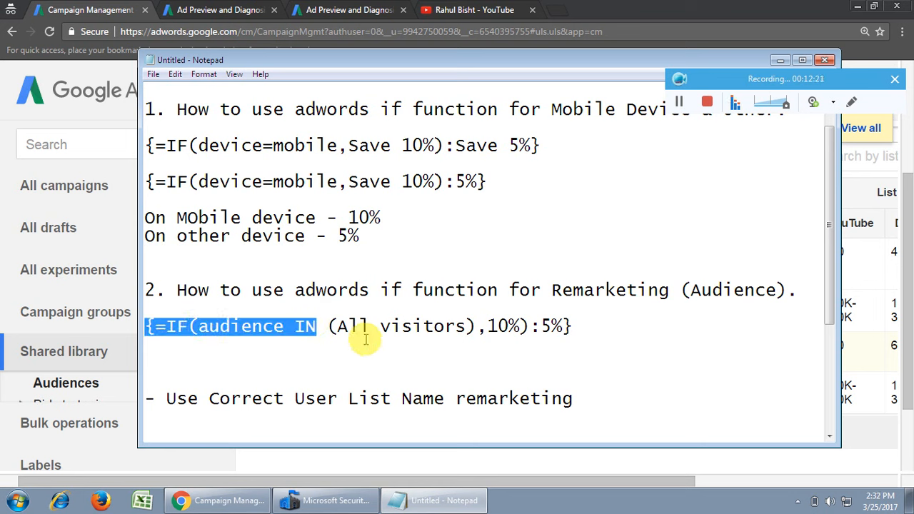
{"action": "left_click_drag", "start_coordinate": [338, 326], "coordinate": [465, 326]}
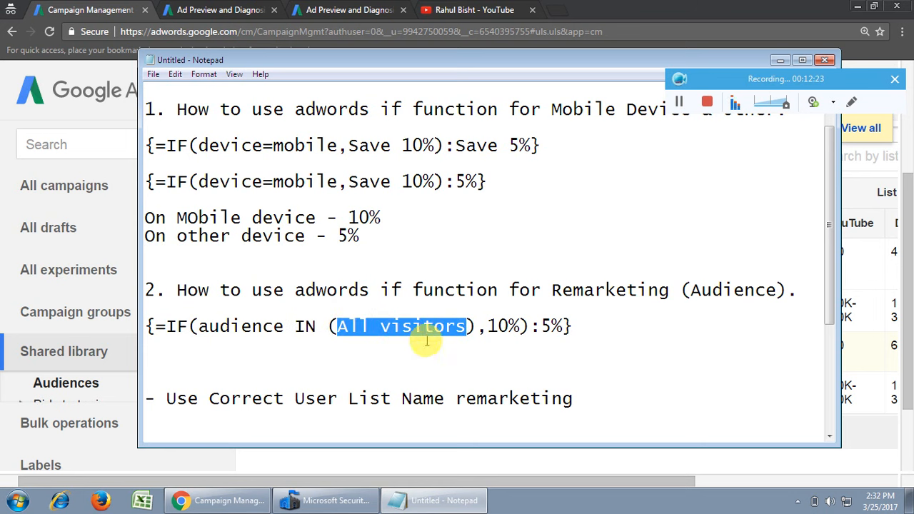
Step: Switch to the AdWords audience table and highlight the Search list size of Homepage Visitors
{"action": "left_click", "coordinate": [229, 504]}
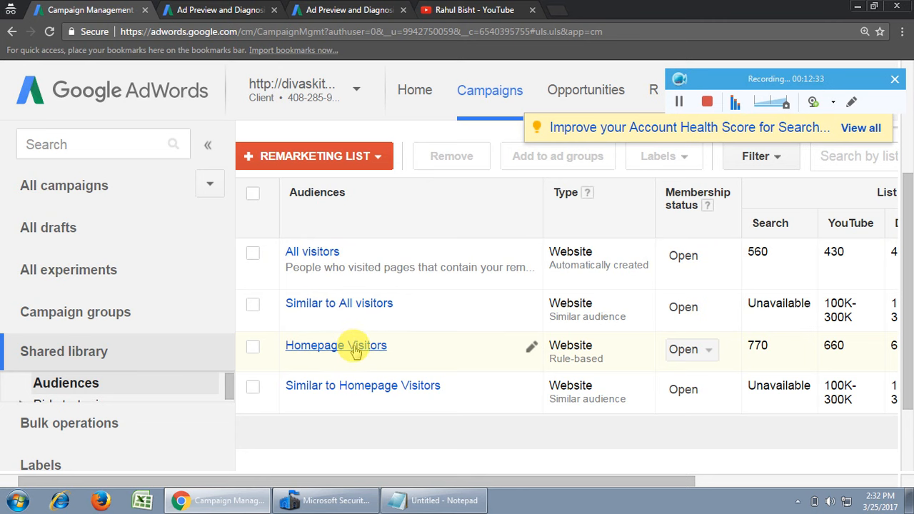
{"action": "left_click_drag", "start_coordinate": [490, 481], "coordinate": [523, 483]}
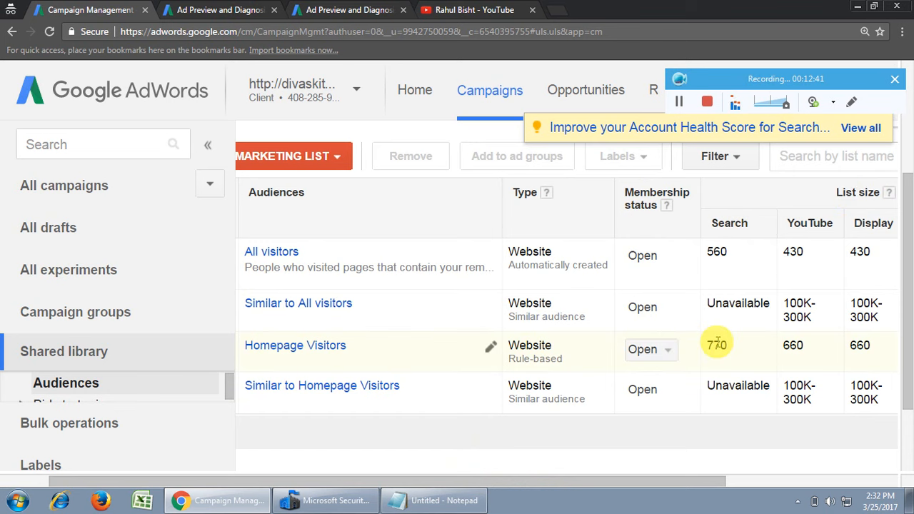
{"action": "left_click_drag", "start_coordinate": [708, 345], "coordinate": [729, 345]}
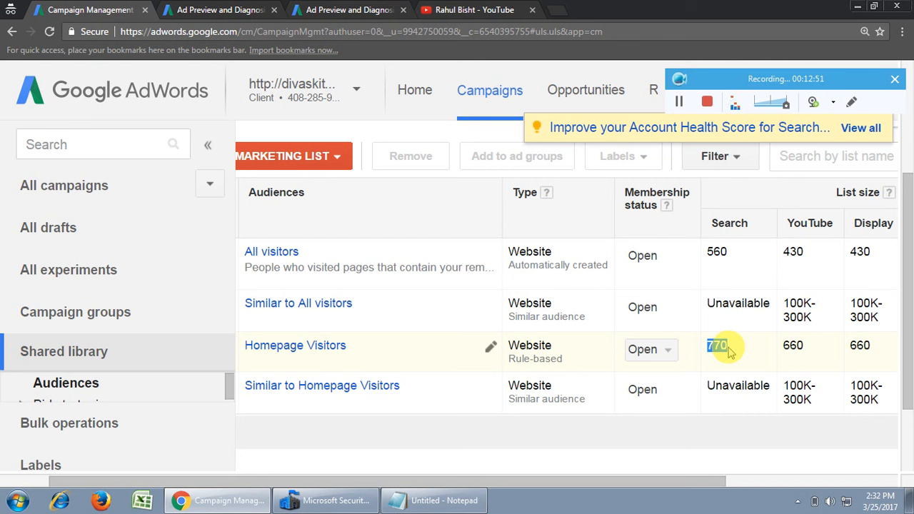
Step: Switch to Notepad and highlight "1000 Visitors" in the RLSA list size note
{"action": "left_click", "coordinate": [464, 499]}
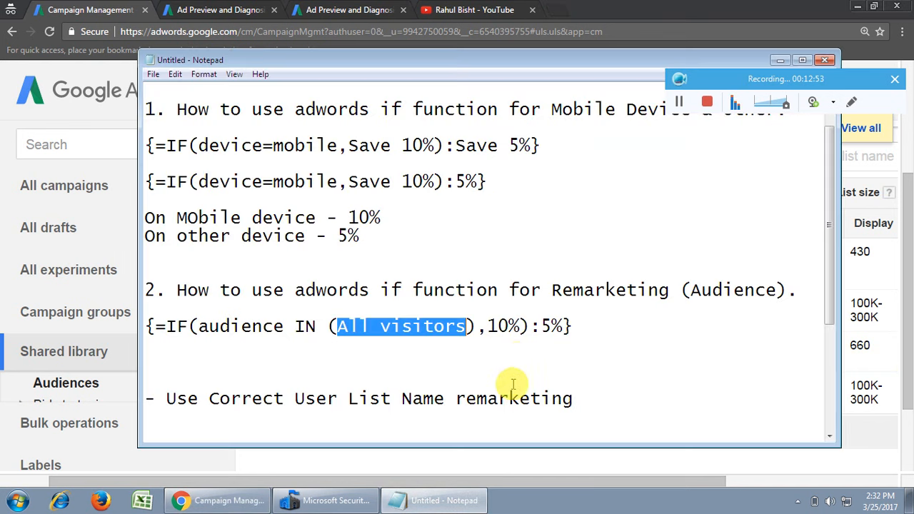
{"action": "scroll", "coordinate": [572, 386], "scroll_direction": "down", "scroll_amount": 3}
{"action": "left_click", "coordinate": [619, 308]}
{"action": "key", "text": "shift+Home"}
{"action": "left_click_drag", "start_coordinate": [720, 298], "coordinate": [750, 307]}
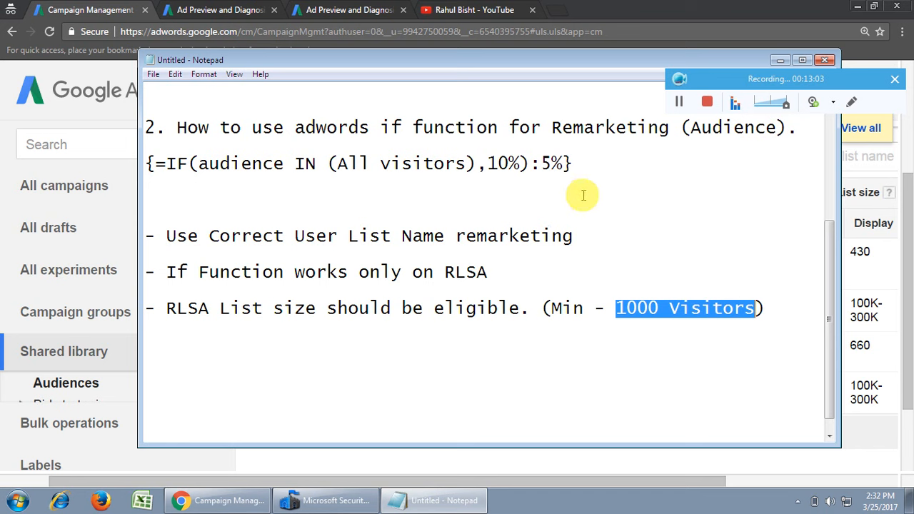
Step: Switch to AdWords and copy the audience name "Homepage Visitors" from the remarketing lists
{"action": "left_click", "coordinate": [781, 63]}
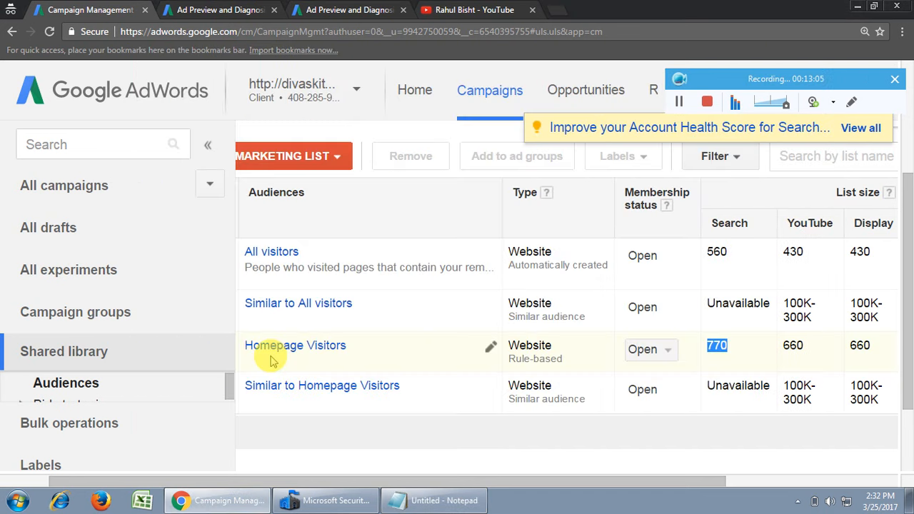
{"action": "left_click", "coordinate": [247, 345]}
{"action": "left_click_drag", "start_coordinate": [248, 346], "coordinate": [361, 350]}
{"action": "key", "text": "ctrl+c"}
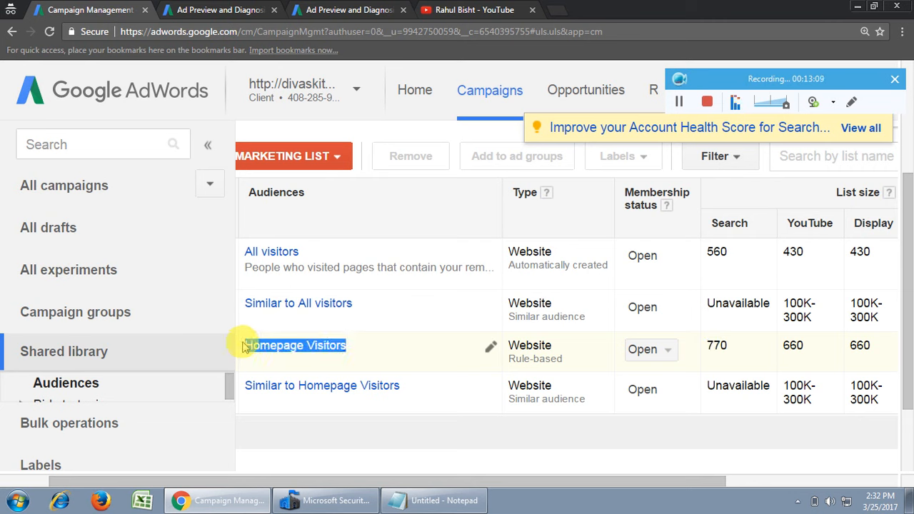
Step: Switch to Notepad and paste "Homepage Visitors" on a new line below the note about using the correct user list name
{"action": "left_click", "coordinate": [490, 348]}
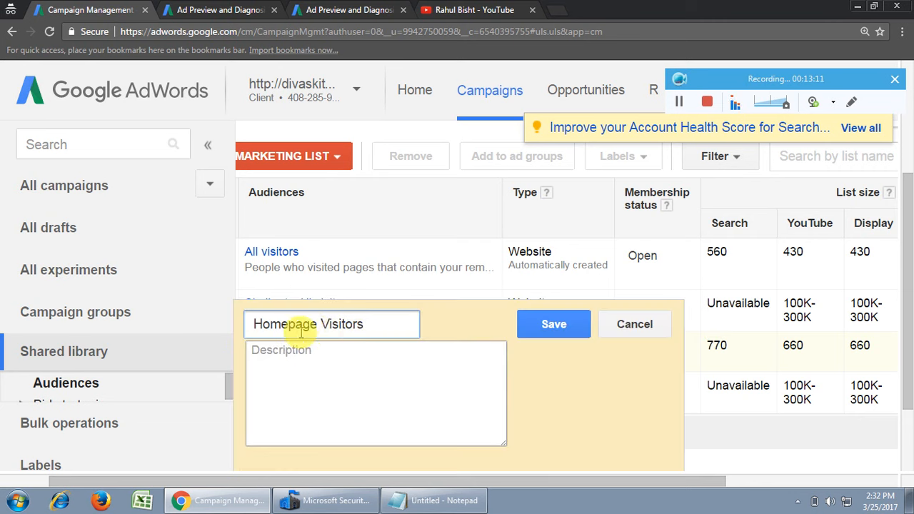
{"action": "left_click", "coordinate": [613, 325]}
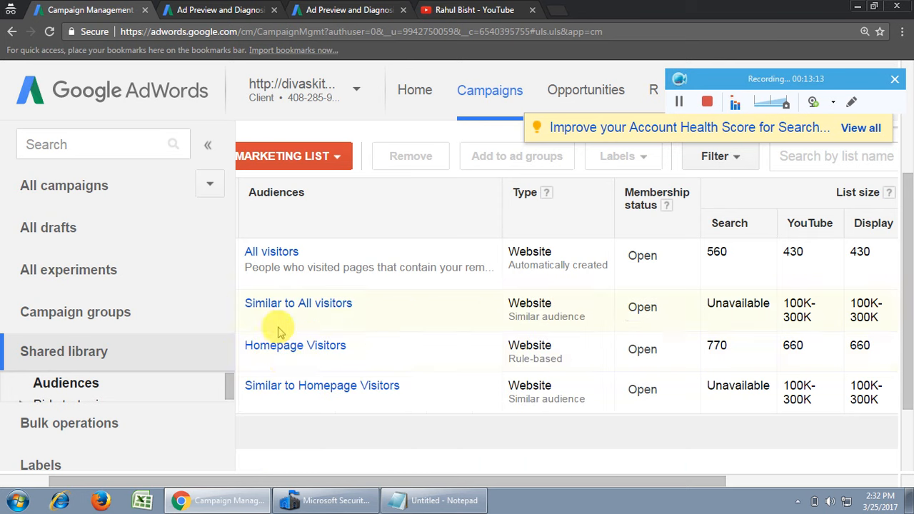
{"action": "left_click", "coordinate": [404, 502]}
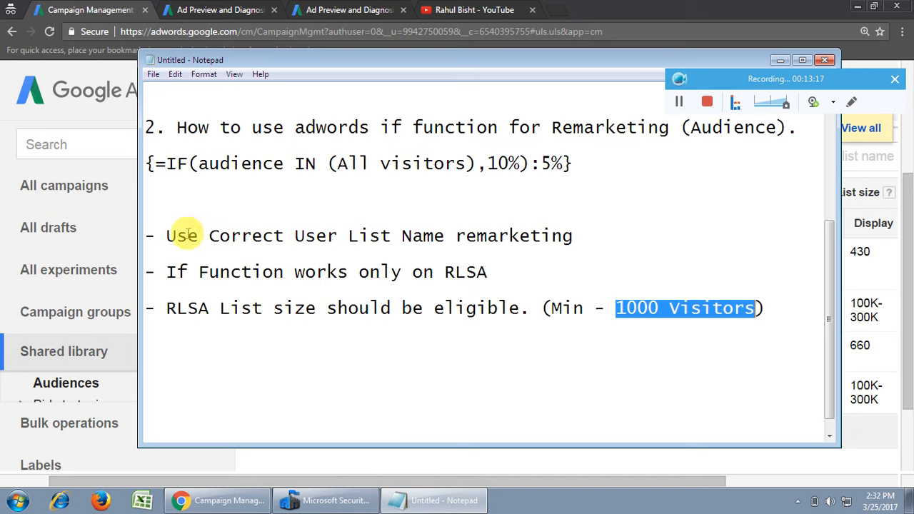
{"action": "left_click", "coordinate": [583, 236]}
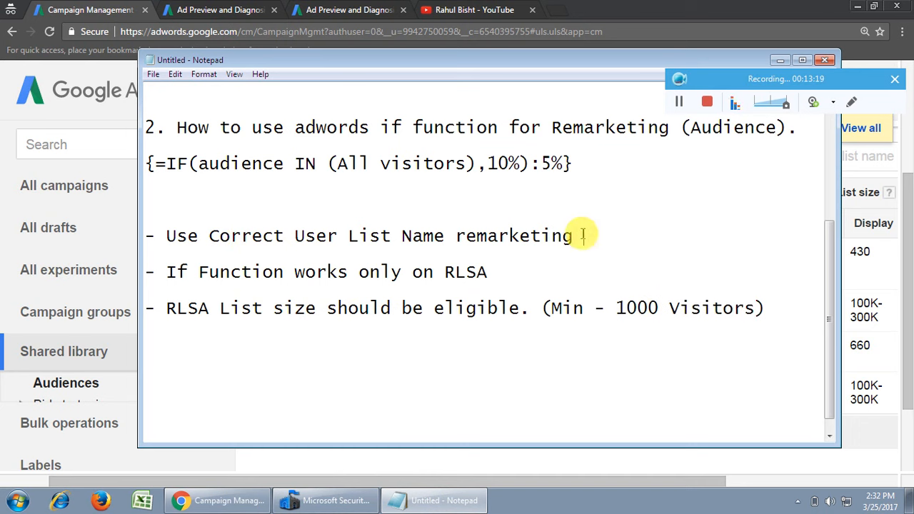
{"action": "key", "text": "Return"}
{"action": "key", "text": "ctrl+v"}
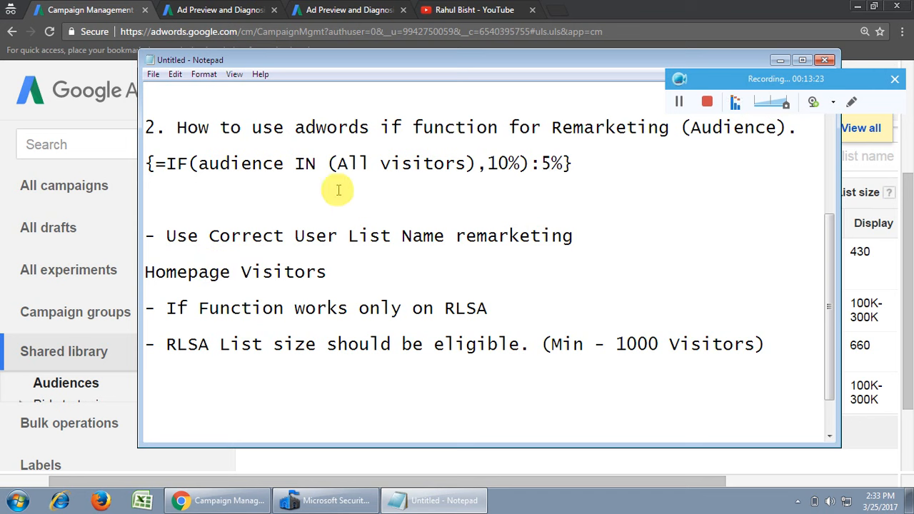
Step: Highlight "All visitors" in the audience IF formula, then copy the "Homepage Visitors" line from the notes
{"action": "left_click_drag", "start_coordinate": [339, 163], "coordinate": [468, 163]}
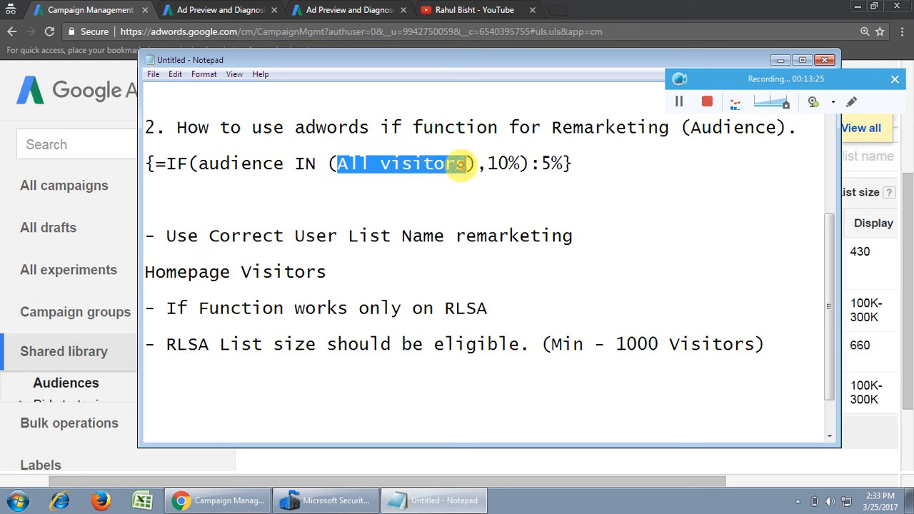
{"action": "left_click_drag", "start_coordinate": [148, 274], "coordinate": [327, 272]}
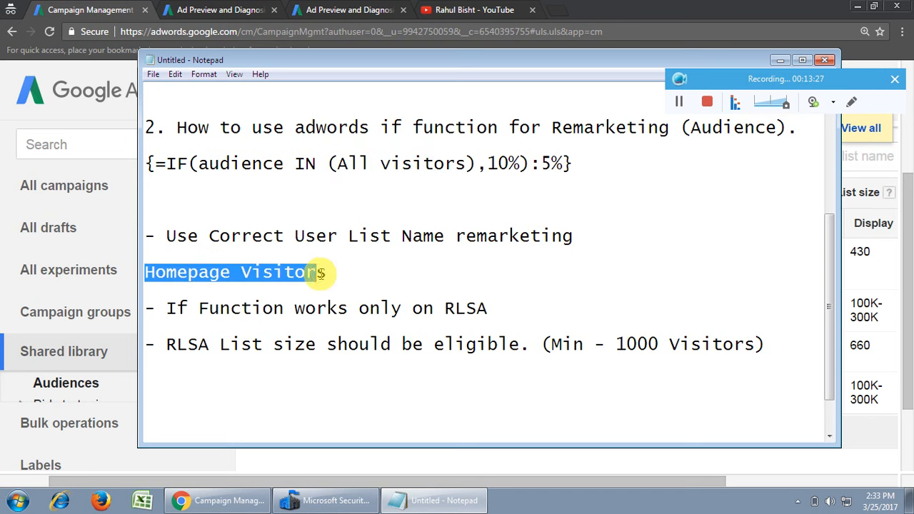
{"action": "left_click", "coordinate": [328, 271]}
{"action": "left_click_drag", "start_coordinate": [147, 271], "coordinate": [327, 273]}
{"action": "key", "text": "ctrl+c"}
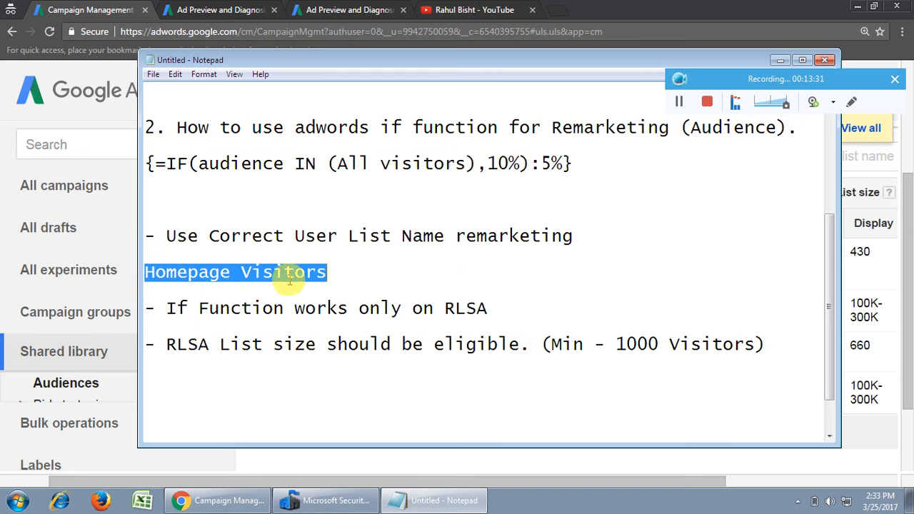
Step: Switch to AdWords, return from the shared library to the campaign's ads and start a new text ad
{"action": "left_click", "coordinate": [781, 60]}
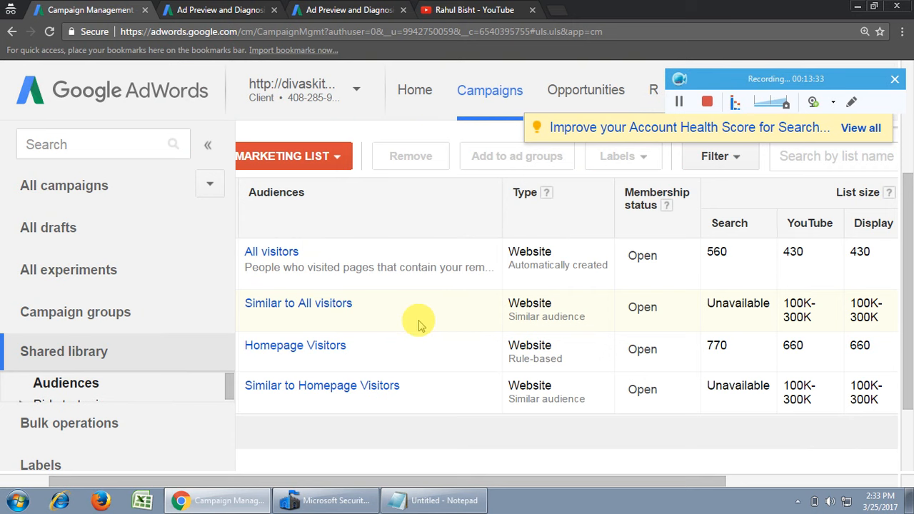
{"action": "left_click", "coordinate": [72, 189]}
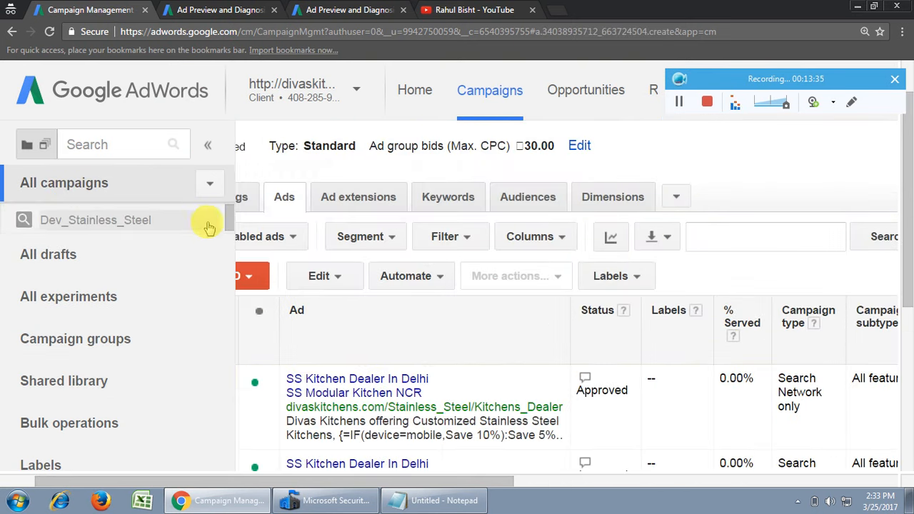
{"action": "left_click", "coordinate": [252, 277]}
{"action": "left_click", "coordinate": [230, 307]}
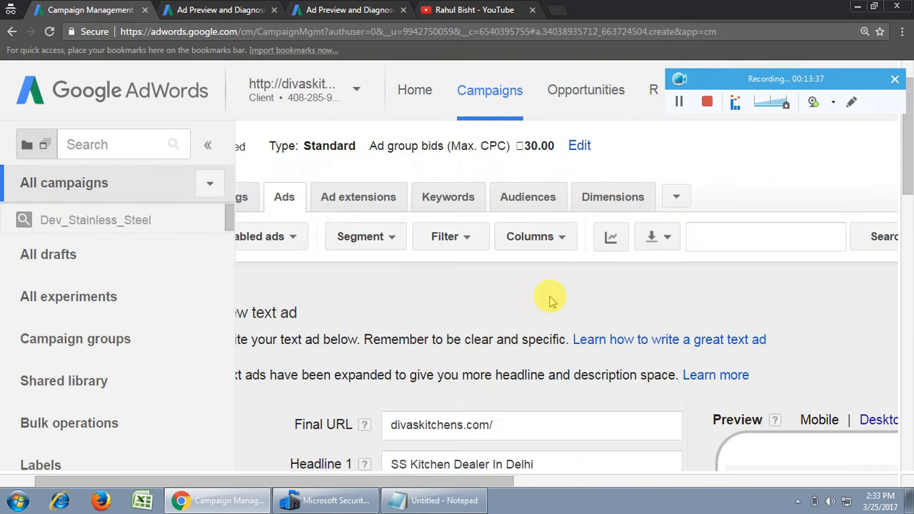
Step: Delete the mobile device IF function and the trailing "On Call" from the new ad's description
{"action": "scroll", "coordinate": [551, 293], "scroll_direction": "down", "scroll_amount": 3}
{"action": "scroll", "coordinate": [553, 297], "scroll_direction": "down", "scroll_amount": 1}
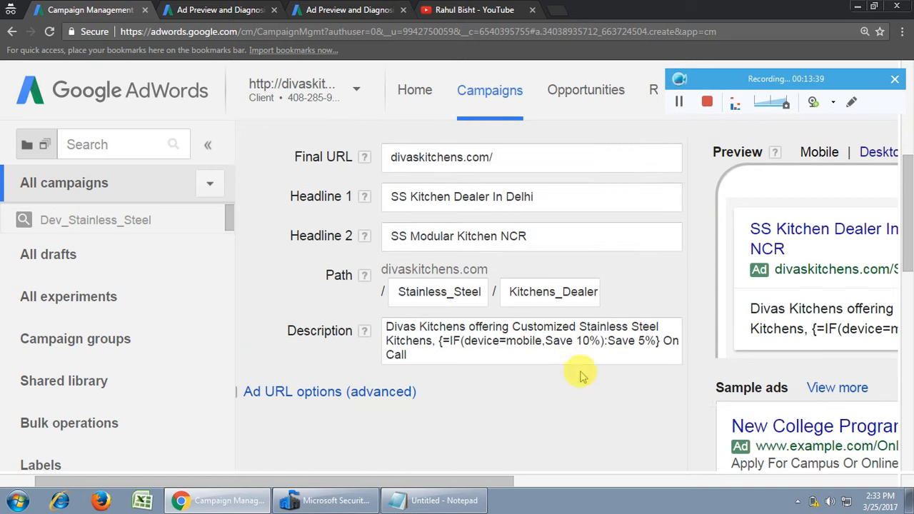
{"action": "left_click_drag", "start_coordinate": [438, 341], "coordinate": [456, 357]}
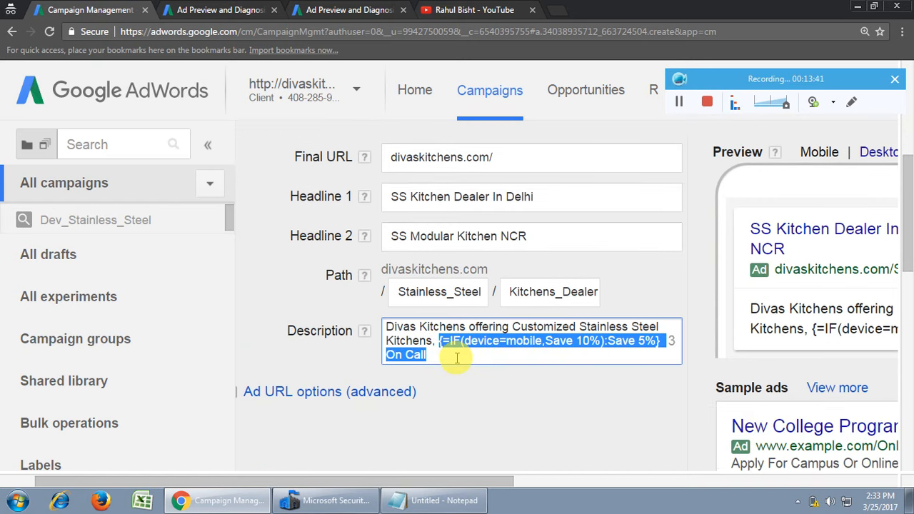
{"action": "key", "text": "BackSpace"}
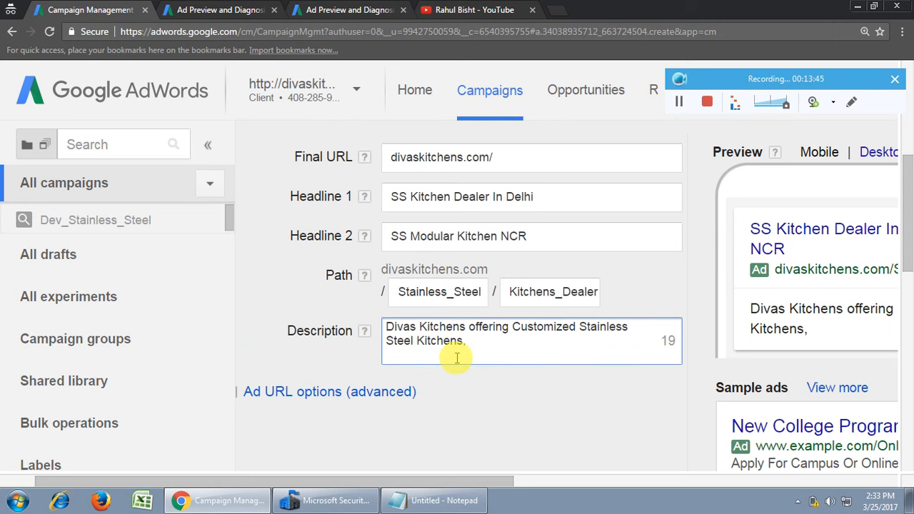
Step: Insert an IF function at the end of the description and begin its condition with "audience IN ("
{"action": "type", "text": "{"}
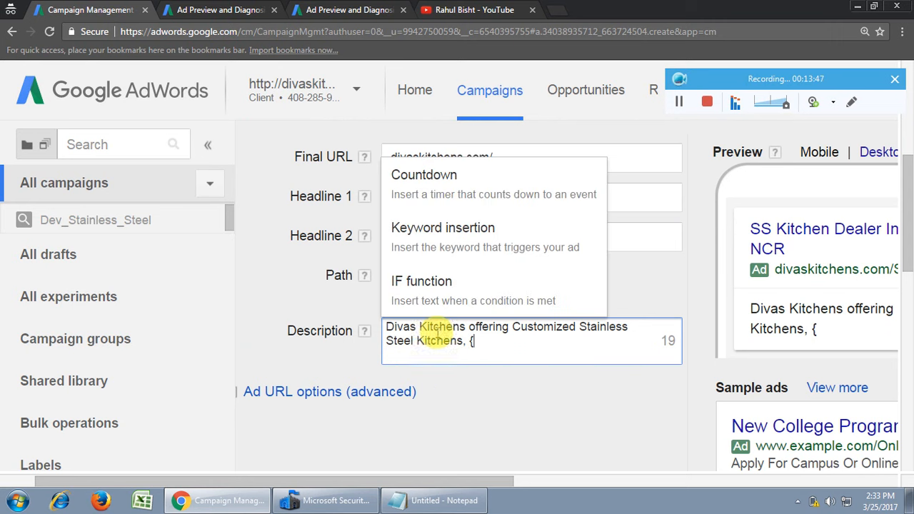
{"action": "left_click", "coordinate": [422, 281]}
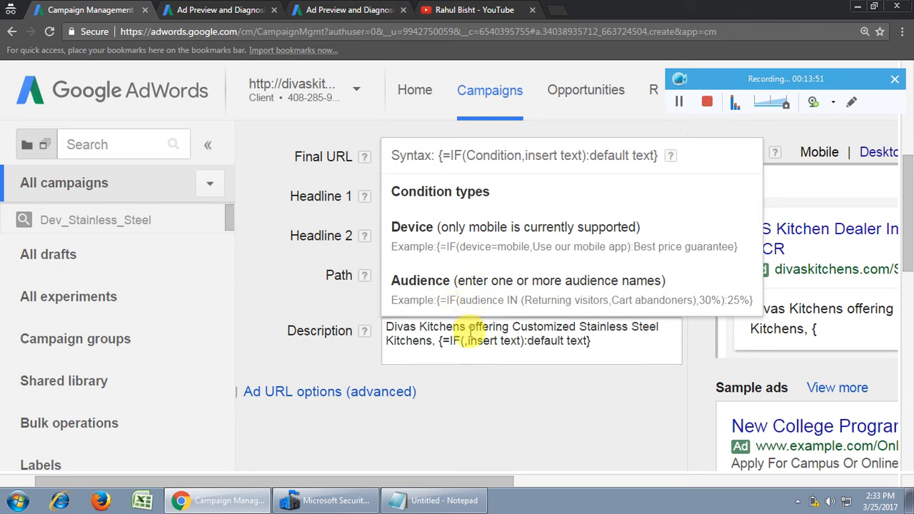
{"action": "left_click", "coordinate": [464, 343]}
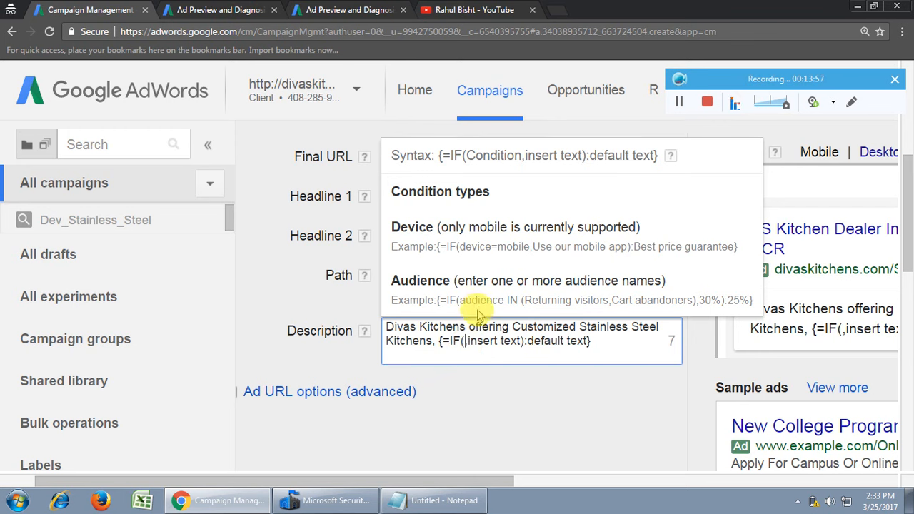
{"action": "type", "text": "audience"}
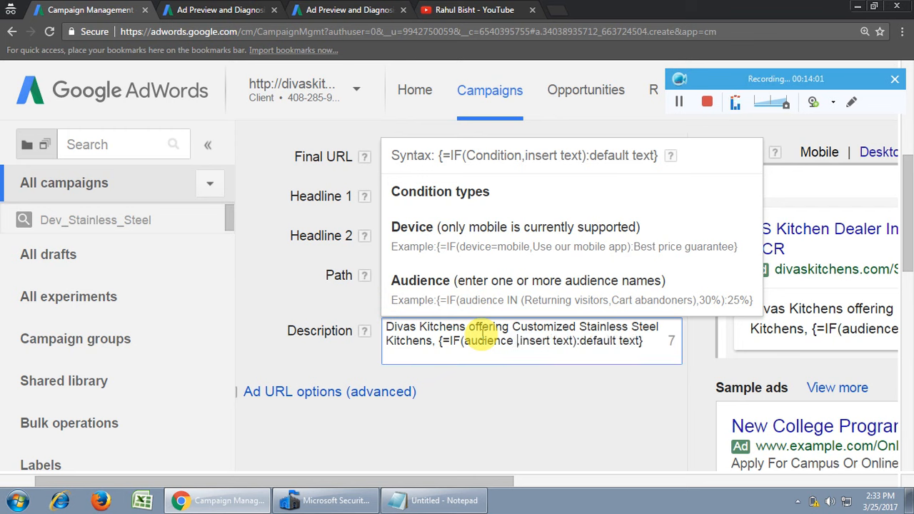
{"action": "type", "text": " IN"}
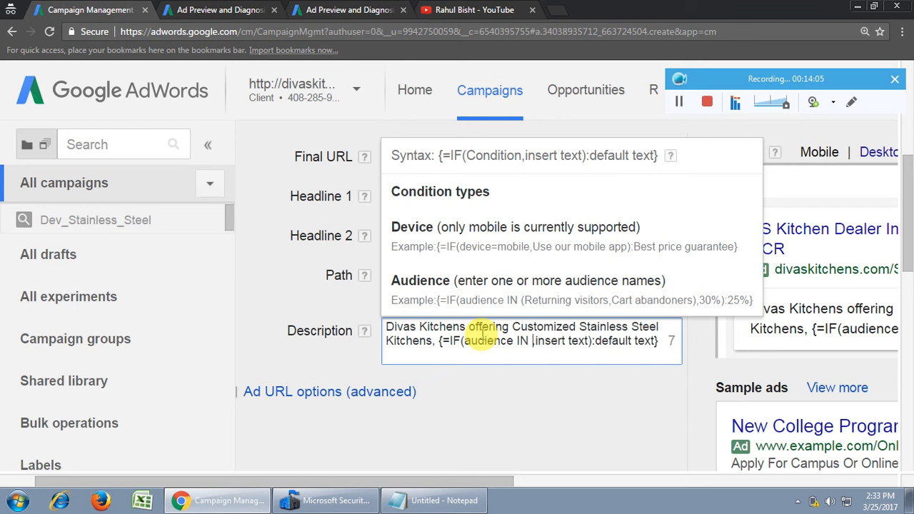
{"action": "type", "text": " ("}
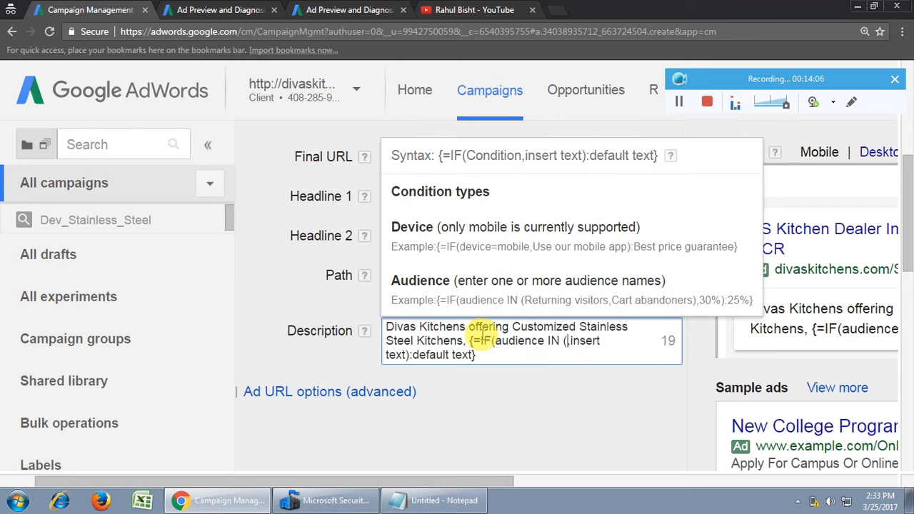
{"action": "left_click", "coordinate": [678, 102]}
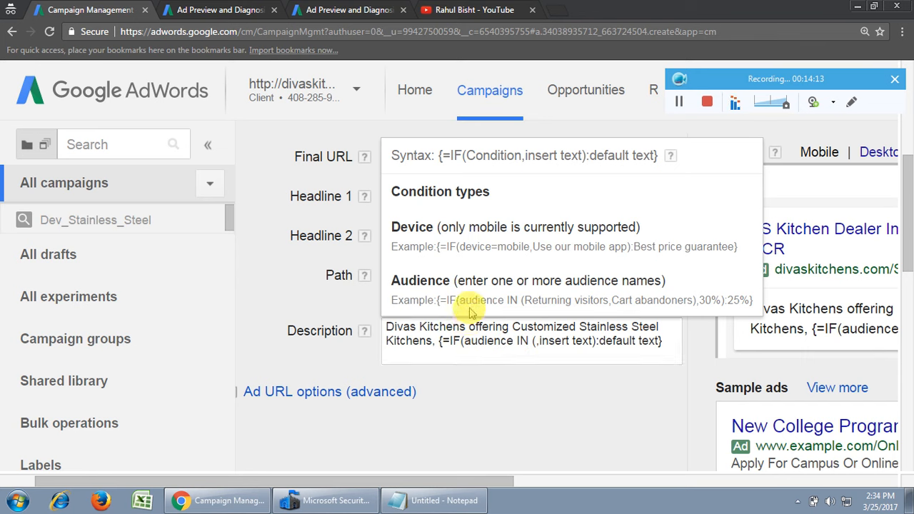
Step: Paste "Homepage Visitors" as the audience name in the IF condition and close its parenthesis
{"action": "left_click", "coordinate": [554, 341]}
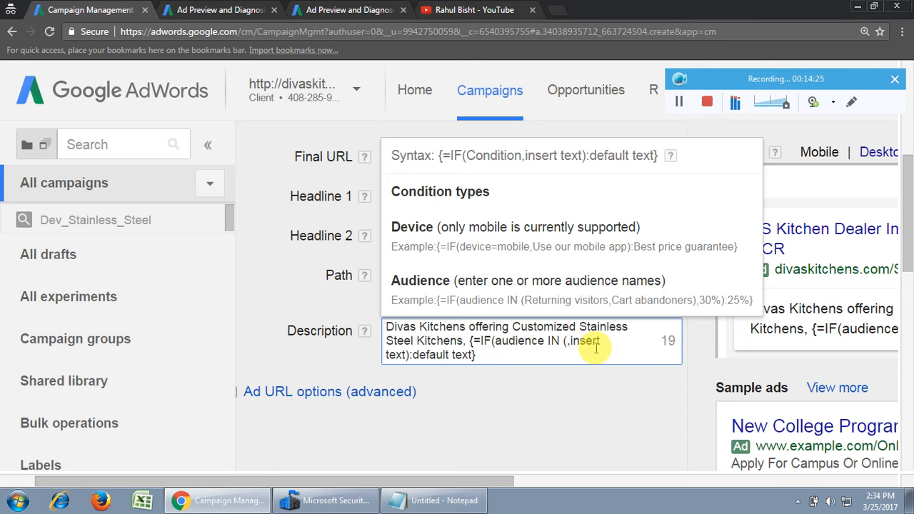
{"action": "key", "text": "ctrl+v"}
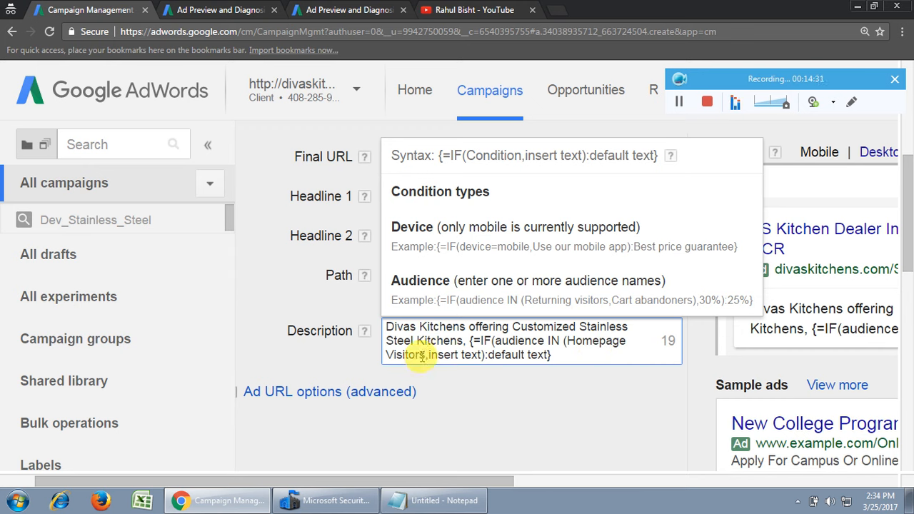
{"action": "type", "text": ")"}
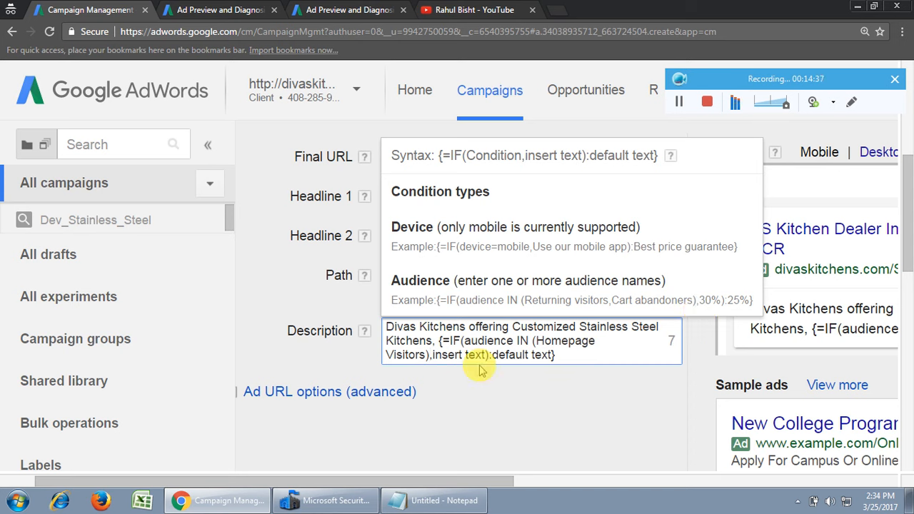
{"action": "type", "text": ","}
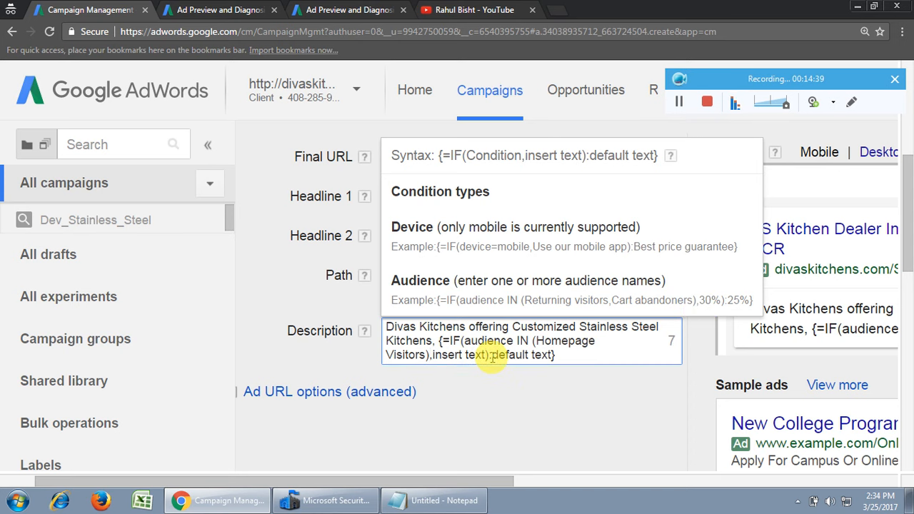
Step: Replace the "insert text" placeholder in the audience IF function with "Save 15%"
{"action": "key", "text": "BackSpace"}
{"action": "key", "text": "BackSpace"}
{"action": "key", "text": "BackSpace"}
{"action": "key", "text": "BackSpace"}
{"action": "key", "text": "BackSpace"}
{"action": "key", "text": "BackSpace"}
{"action": "key", "text": "BackSpace"}
{"action": "key", "text": "BackSpace"}
{"action": "key", "text": "BackSpace"}
{"action": "key", "text": "BackSpace"}
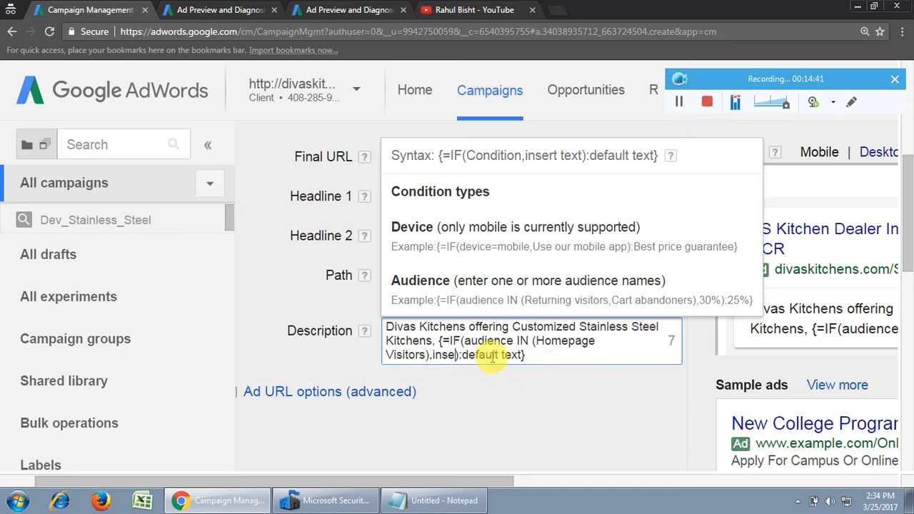
{"action": "key", "text": "BackSpace"}
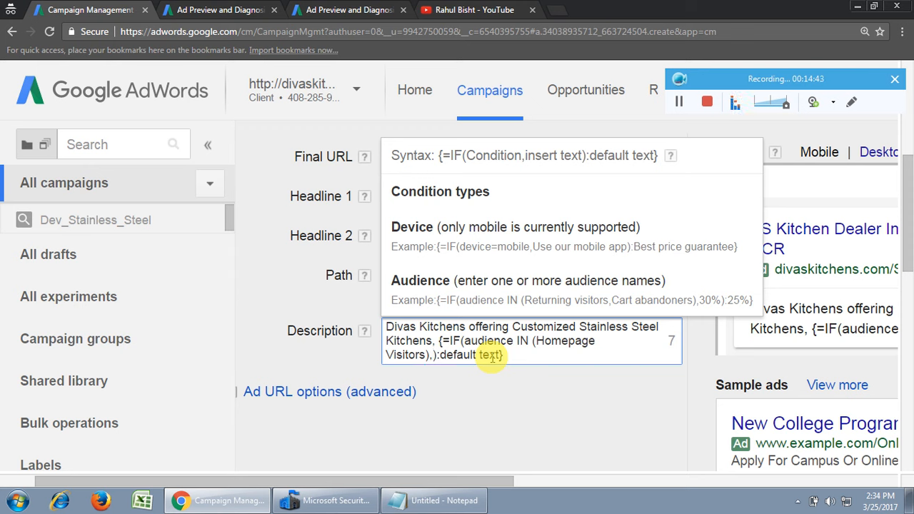
{"action": "type", "text": "Save 15%"}
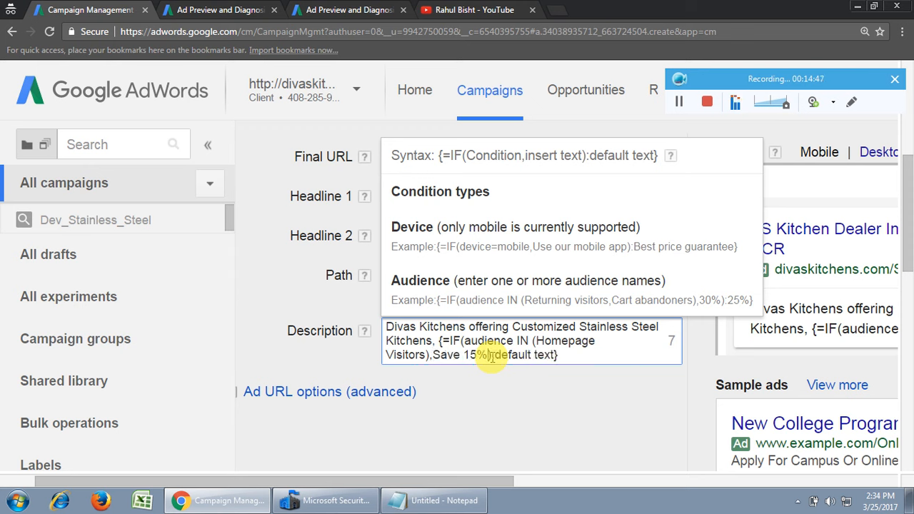
Step: Replace the "default text" placeholder in the audience IF function with "10%"
{"action": "left_click", "coordinate": [491, 355]}
{"action": "type", "text": ":"}
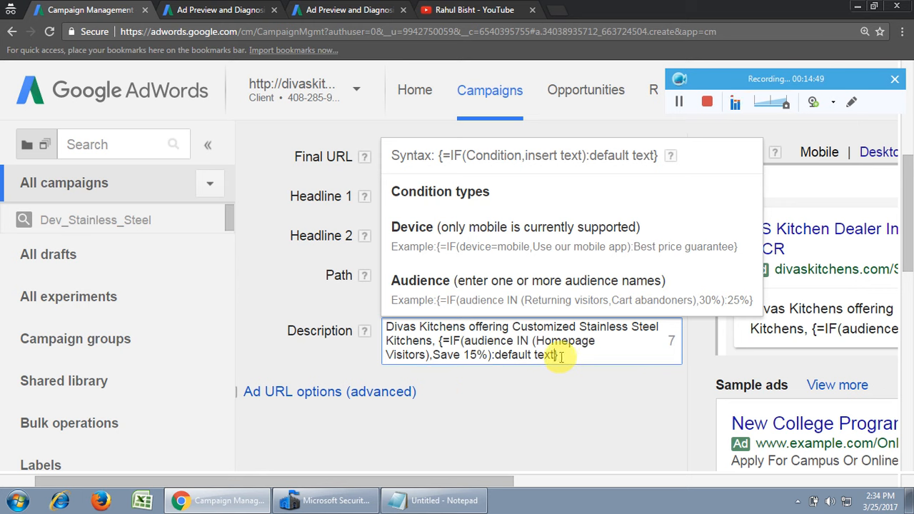
{"action": "key", "text": "BackSpace"}
{"action": "key", "text": "BackSpace"}
{"action": "key", "text": "BackSpace"}
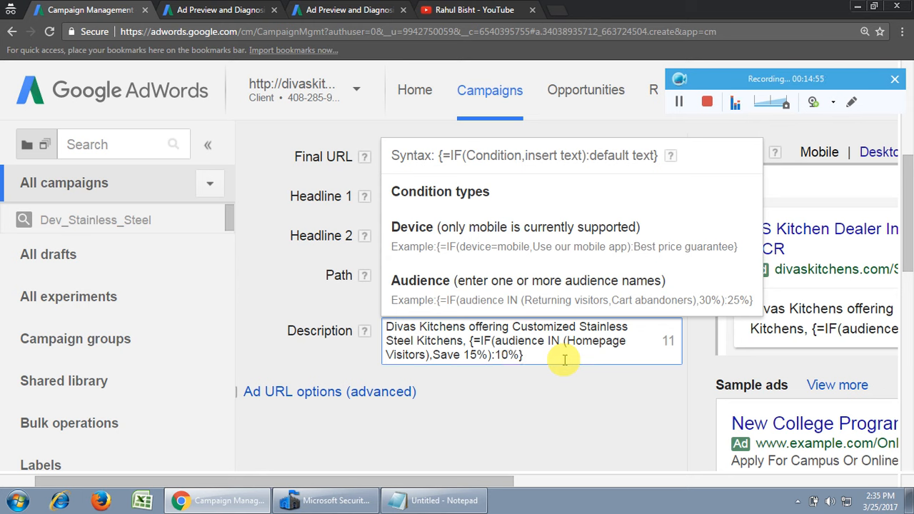
{"action": "left_click", "coordinate": [570, 359]}
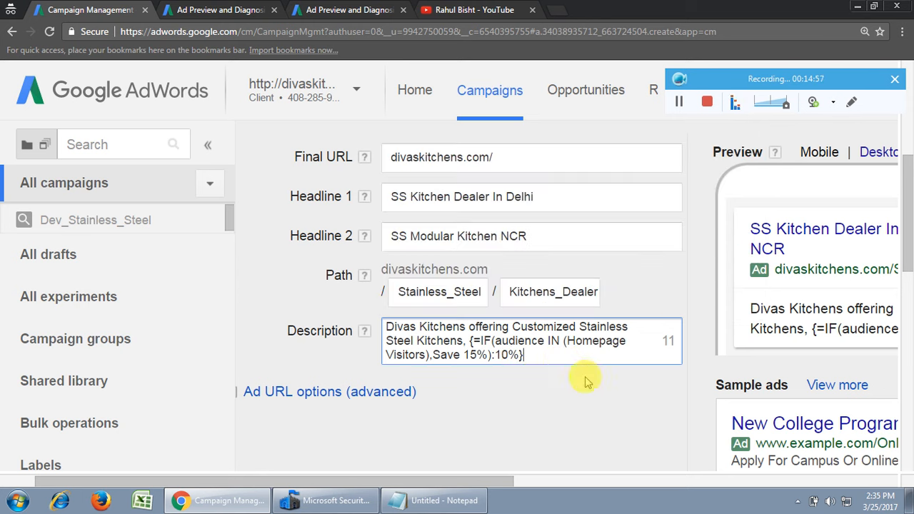
Step: Copy the completed audience IF function from the description and paste it in Notepad on a new line below the "All visitors" formula
{"action": "left_click_drag", "start_coordinate": [472, 341], "coordinate": [562, 361]}
{"action": "key", "text": "ctrl+c"}
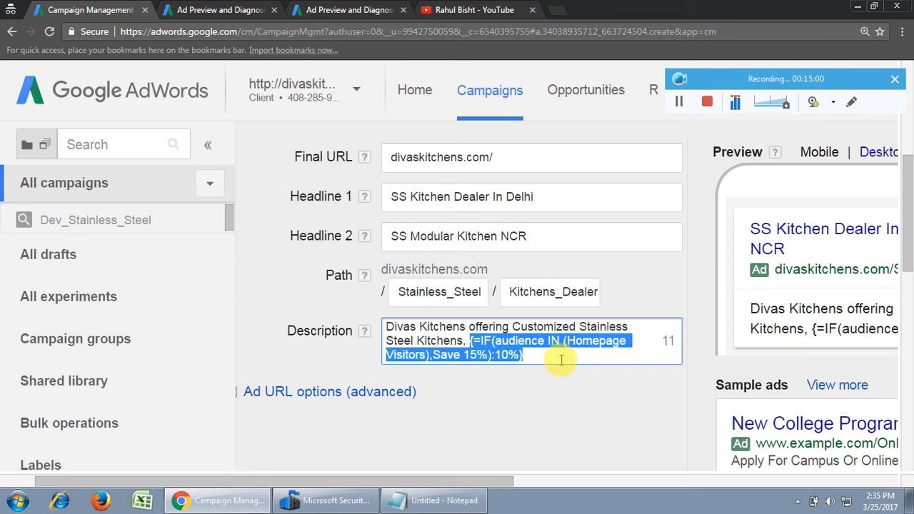
{"action": "left_click", "coordinate": [437, 500]}
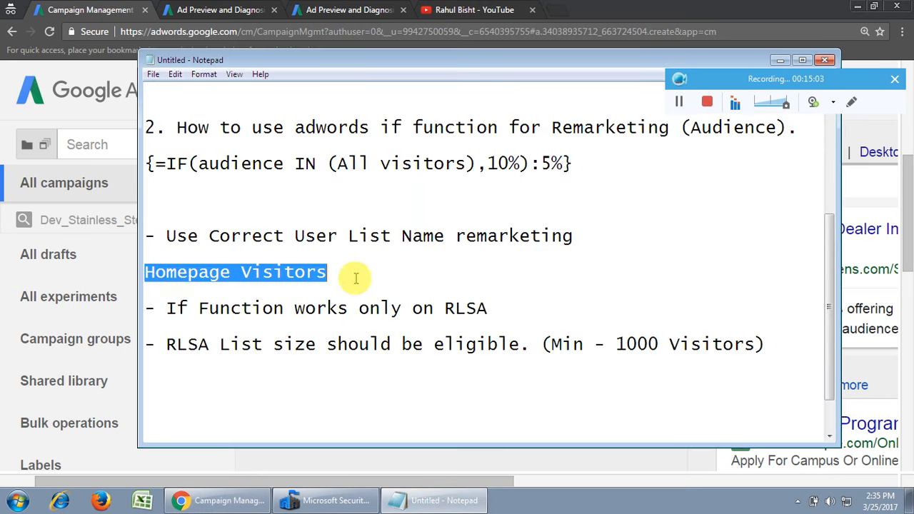
{"action": "left_click", "coordinate": [599, 165]}
{"action": "key", "text": "Return"}
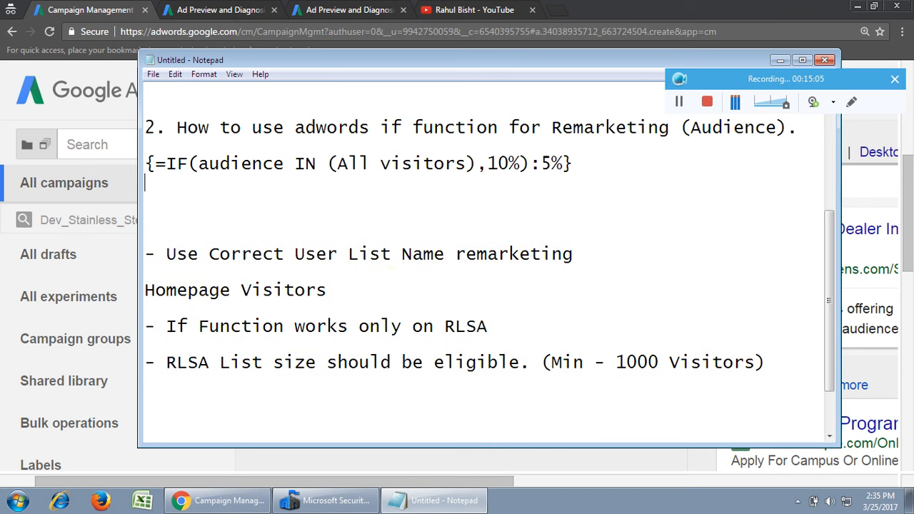
{"action": "key", "text": "ctrl+v"}
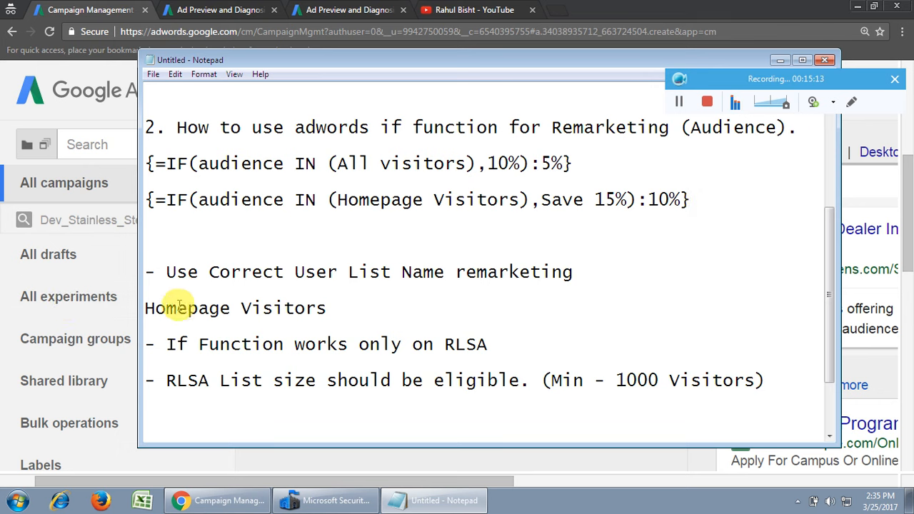
Step: Highlight the list name, the minimum visitor note and the discount texts of the Homepage Visitors IF function in Notepad
{"action": "left_click_drag", "start_coordinate": [176, 308], "coordinate": [286, 315]}
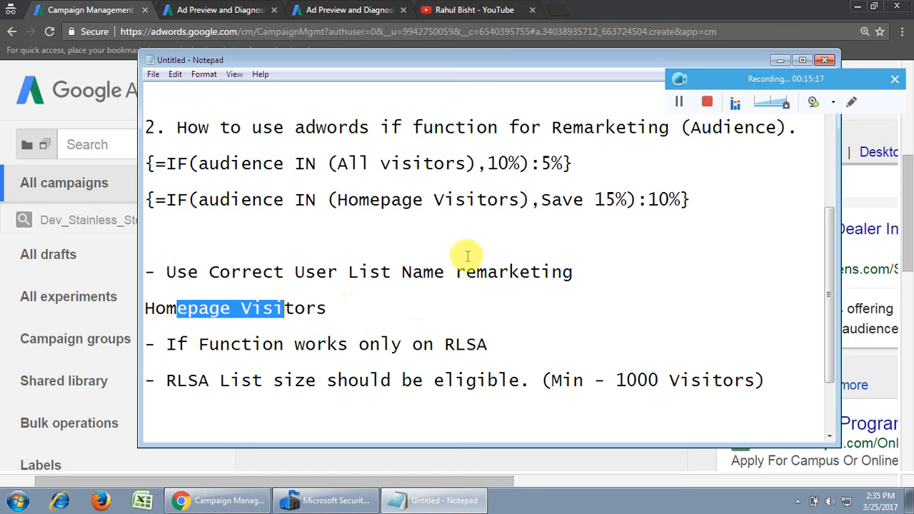
{"action": "left_click_drag", "start_coordinate": [623, 380], "coordinate": [714, 380]}
{"action": "left_click_drag", "start_coordinate": [371, 200], "coordinate": [474, 200]}
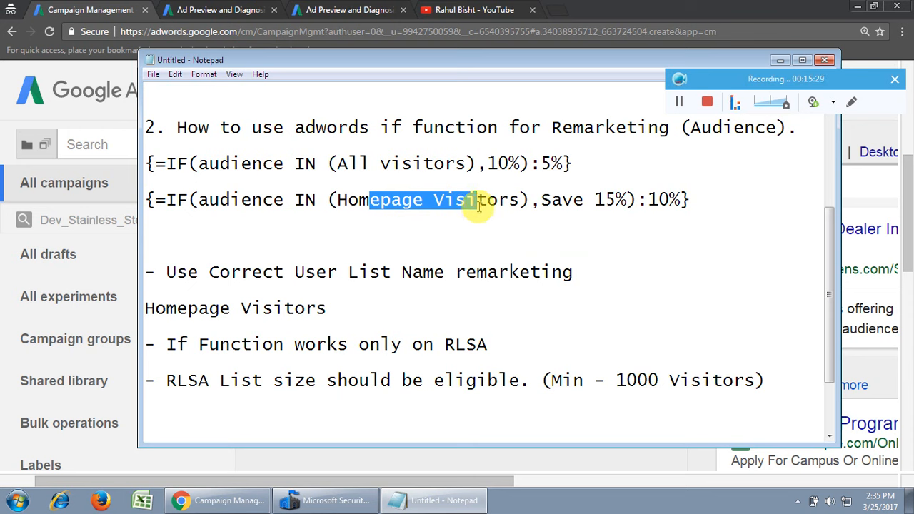
{"action": "left_click", "coordinate": [542, 200]}
{"action": "left_click_drag", "start_coordinate": [542, 201], "coordinate": [626, 211]}
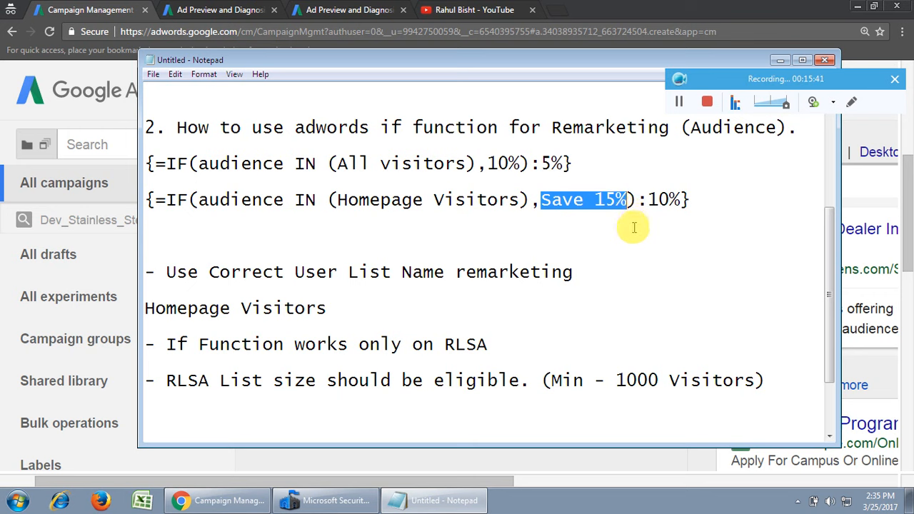
{"action": "left_click_drag", "start_coordinate": [648, 200], "coordinate": [682, 201]}
Step: Add the lines "For returning visitors disc show - 15%" and "To new visitors disc show - 10%" below the Homepage Visitors formula
{"action": "left_click", "coordinate": [709, 204]}
{"action": "key", "text": "Return"}
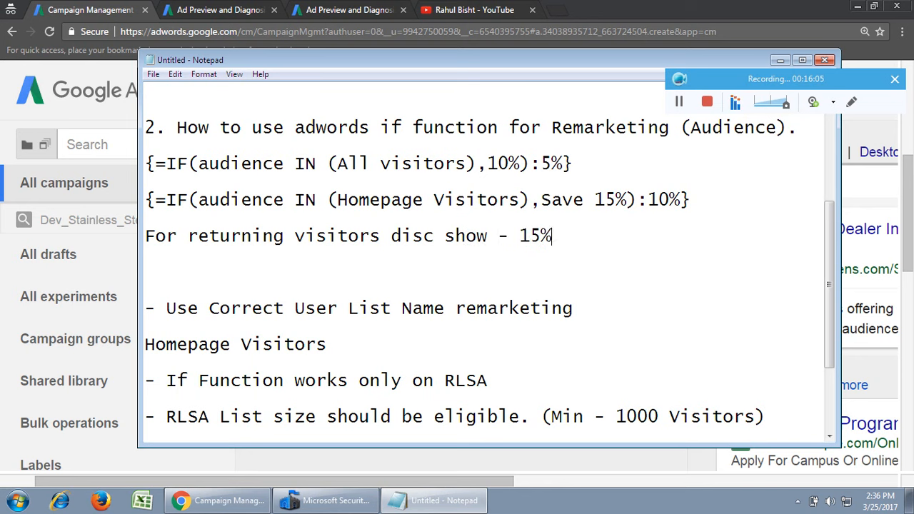
{"action": "key", "text": "Return"}
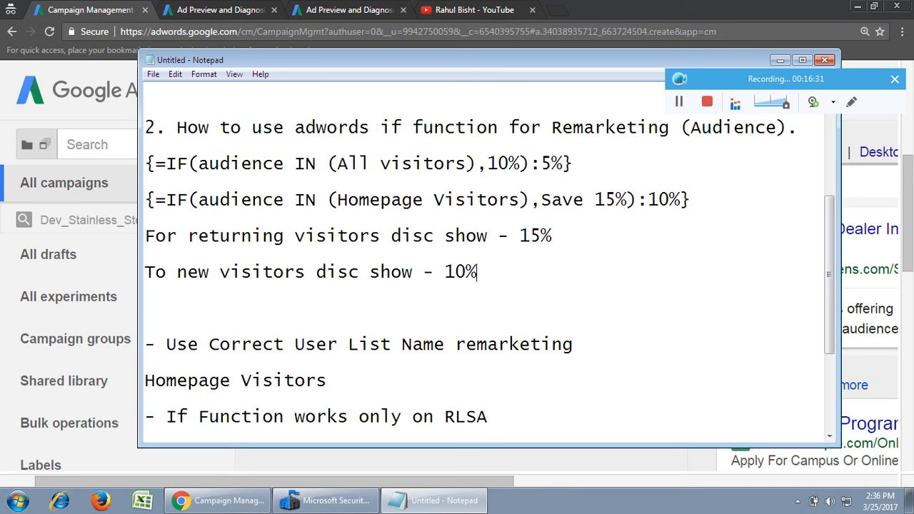
{"action": "scroll", "coordinate": [622, 236], "scroll_direction": "down", "scroll_amount": 1}
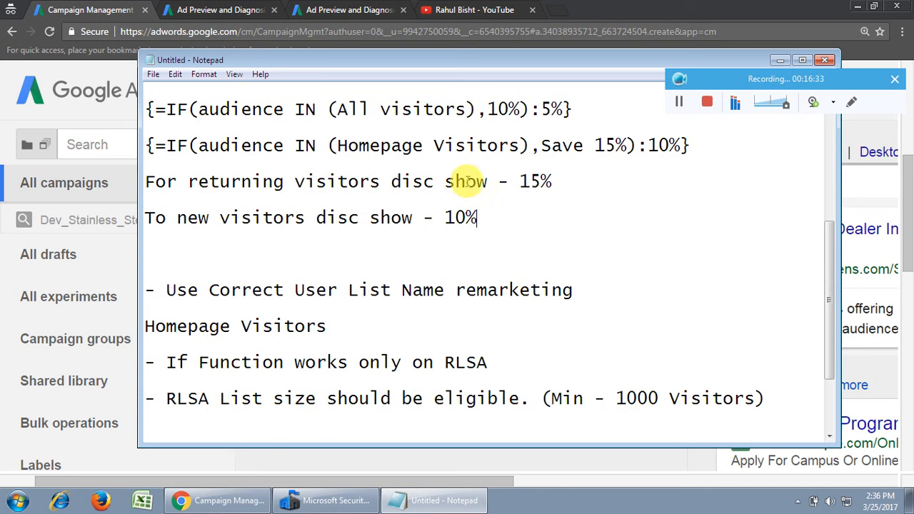
{"action": "left_click_drag", "start_coordinate": [336, 147], "coordinate": [520, 147]}
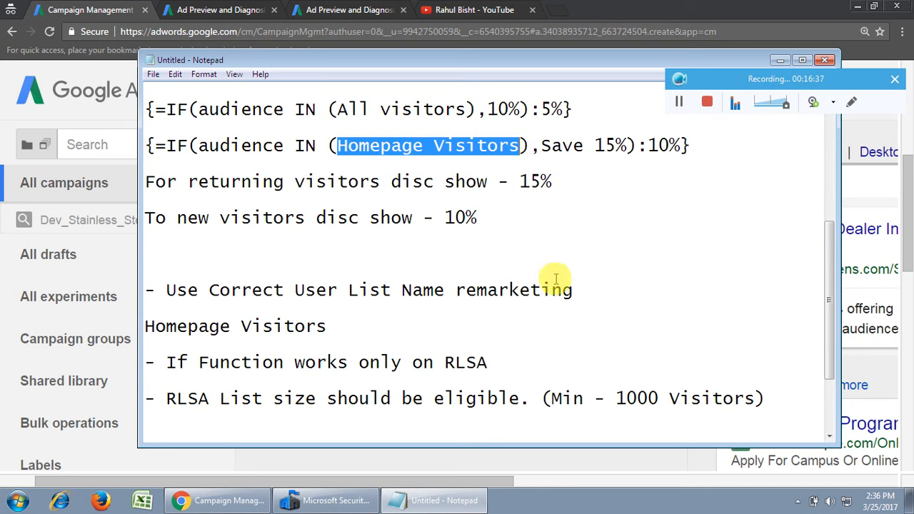
Step: Add the bullet "Connect your remarketing list with search campaign" below the RLSA list size note
{"action": "scroll", "coordinate": [590, 312], "scroll_direction": "down", "scroll_amount": 1}
{"action": "key", "text": "Return"}
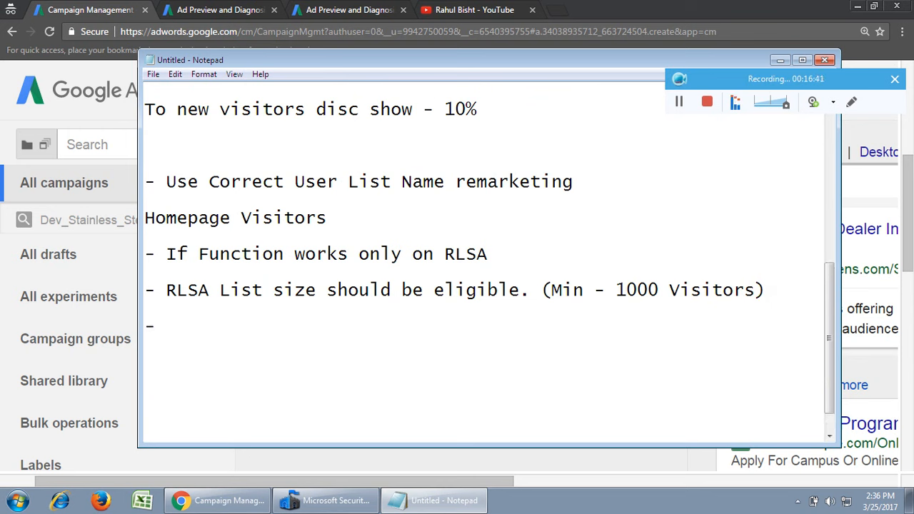
{"action": "left_click_drag", "start_coordinate": [250, 181], "coordinate": [406, 186]}
{"action": "left_click_drag", "start_coordinate": [252, 255], "coordinate": [391, 254]}
{"action": "left_click_drag", "start_coordinate": [274, 290], "coordinate": [467, 290]}
{"action": "left_click", "coordinate": [211, 320]}
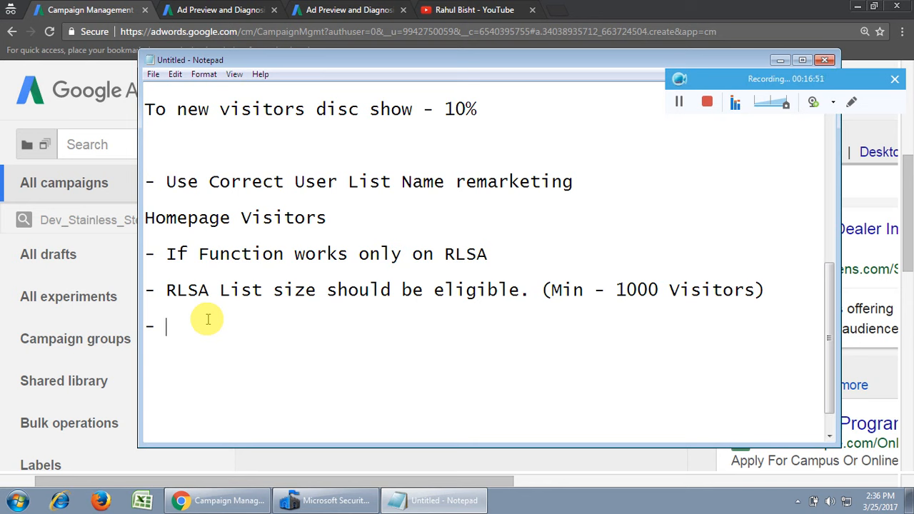
{"action": "type", "text": "Co"}
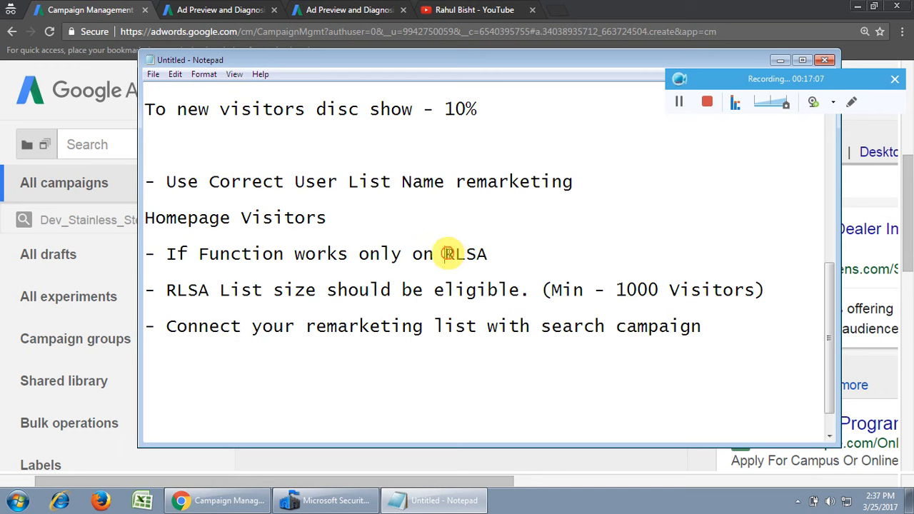
{"action": "left_click_drag", "start_coordinate": [446, 253], "coordinate": [489, 253]}
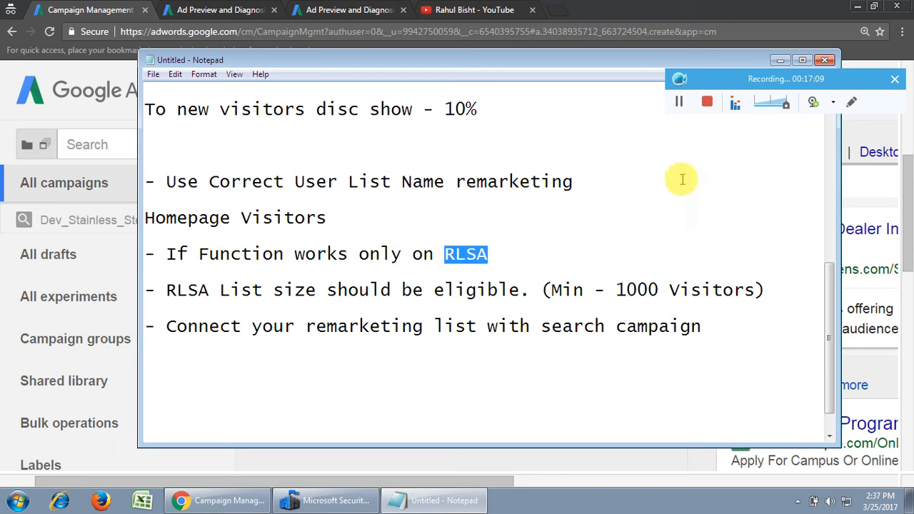
Step: Switch to AdWords and cancel the unsaved Homepage Visitors ad
{"action": "left_click", "coordinate": [785, 63]}
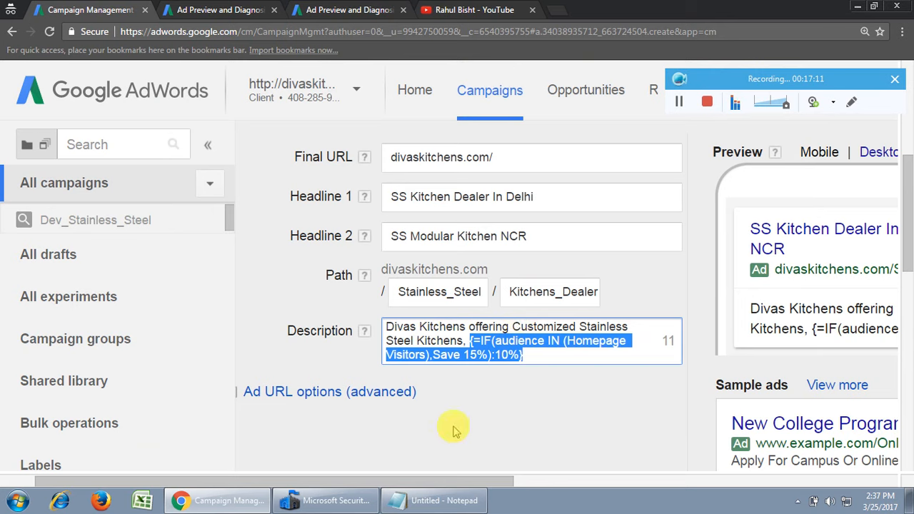
{"action": "scroll", "coordinate": [500, 372], "scroll_direction": "down", "scroll_amount": 3}
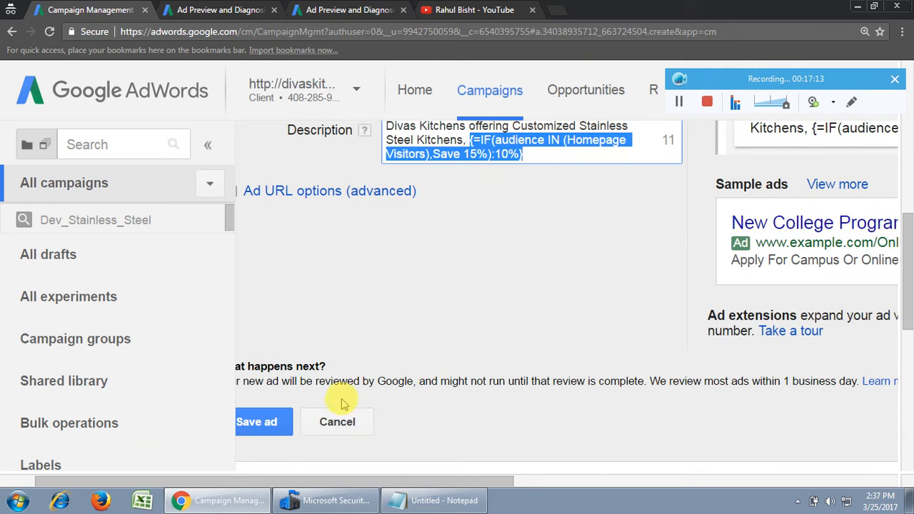
{"action": "left_click", "coordinate": [346, 423]}
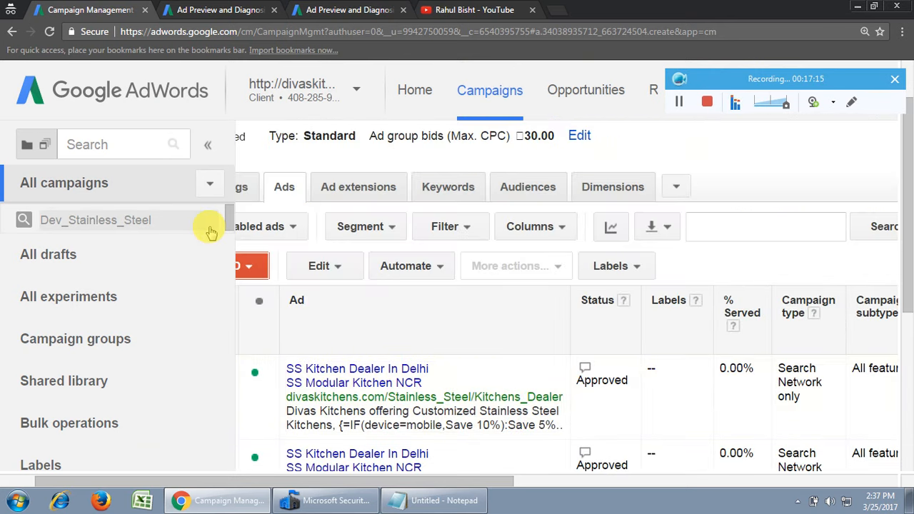
Step: View the remarketing audiences of the Dev_Stainless_Steel campaign and of the Divas Kitchen campaign containing the SS Kitchen Dealer In Delhi ad group
{"action": "left_click", "coordinate": [107, 223]}
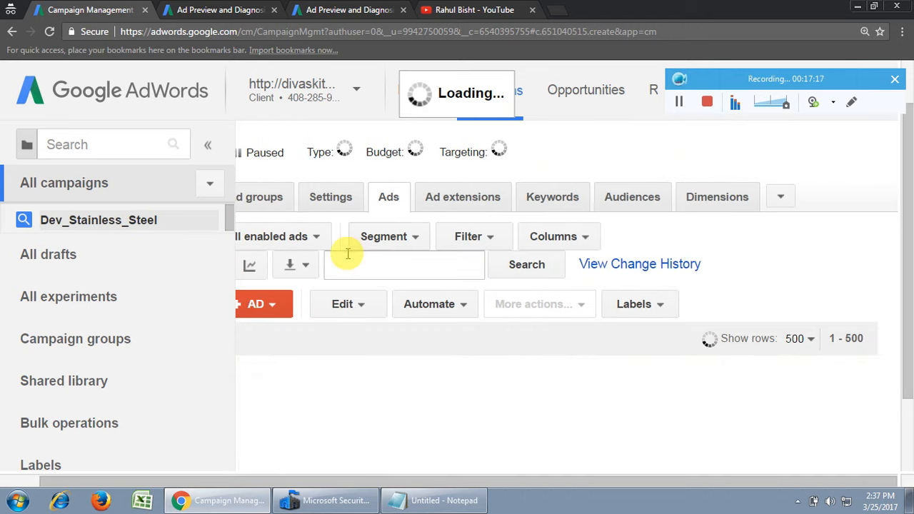
{"action": "left_click", "coordinate": [632, 215]}
{"action": "key", "text": "ctrl+minus"}
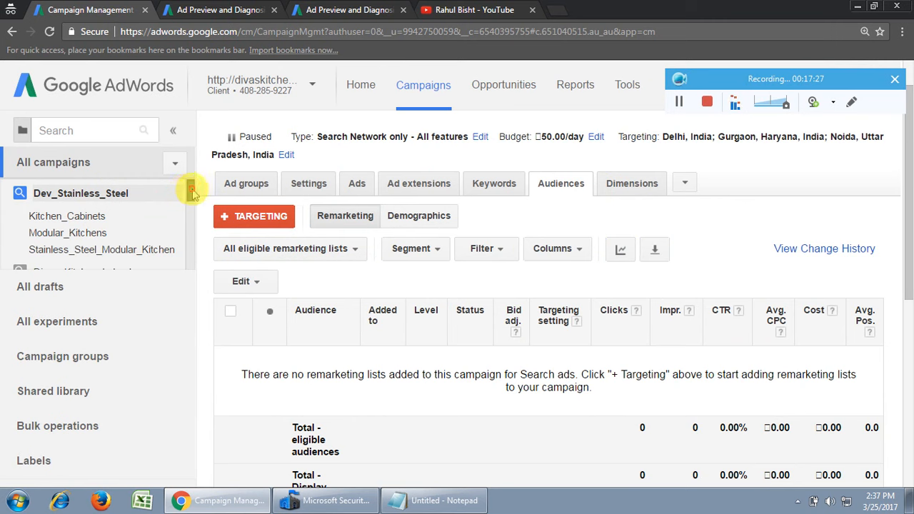
{"action": "scroll", "coordinate": [188, 229], "scroll_direction": "down", "scroll_amount": 2}
{"action": "scroll", "coordinate": [188, 211], "scroll_direction": "up", "scroll_amount": 1}
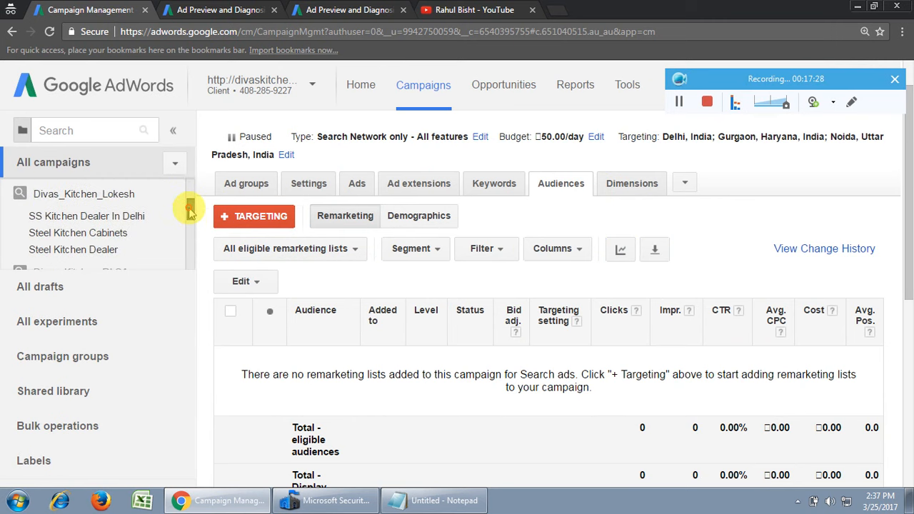
{"action": "left_click", "coordinate": [77, 195]}
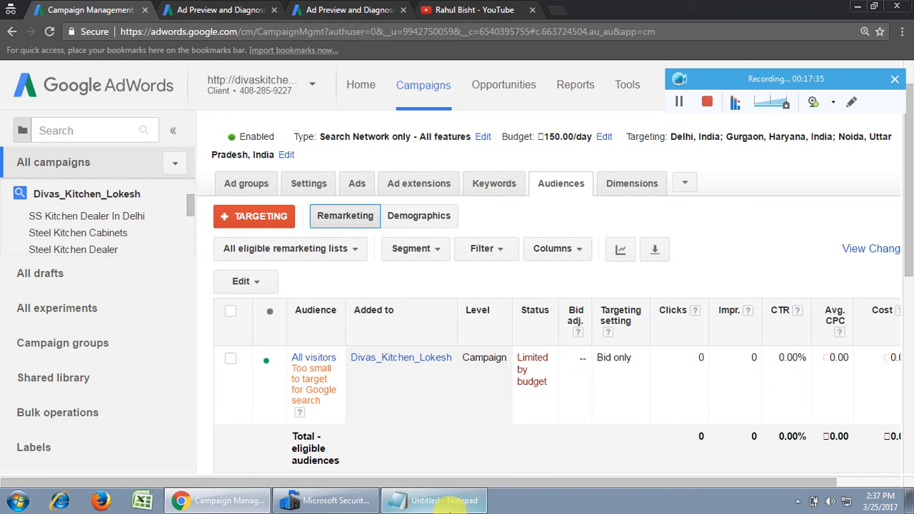
Step: In Notepad, insert a blank line below the All visitors formula and highlight its audience name
{"action": "left_click", "coordinate": [421, 500]}
{"action": "scroll", "coordinate": [300, 276], "scroll_direction": "up", "scroll_amount": 2}
{"action": "scroll", "coordinate": [300, 275], "scroll_direction": "up", "scroll_amount": 1}
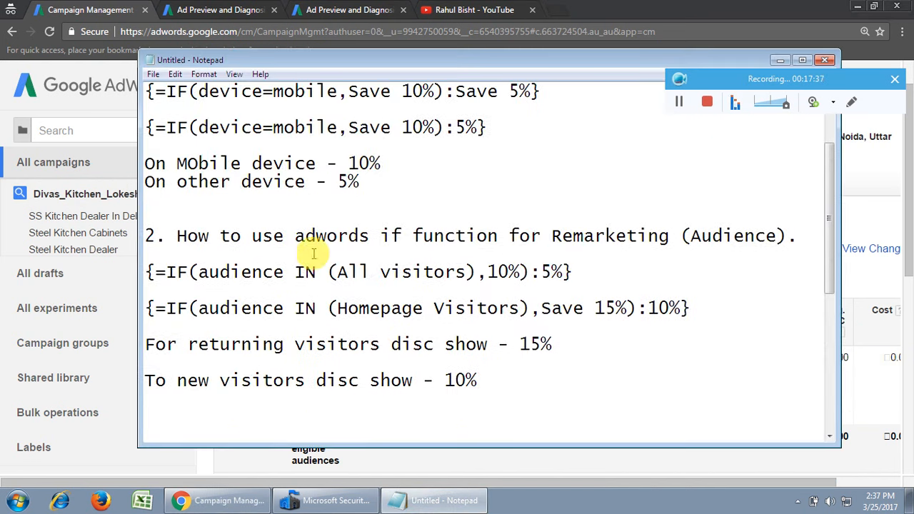
{"action": "left_click", "coordinate": [633, 286]}
{"action": "key", "text": "Return"}
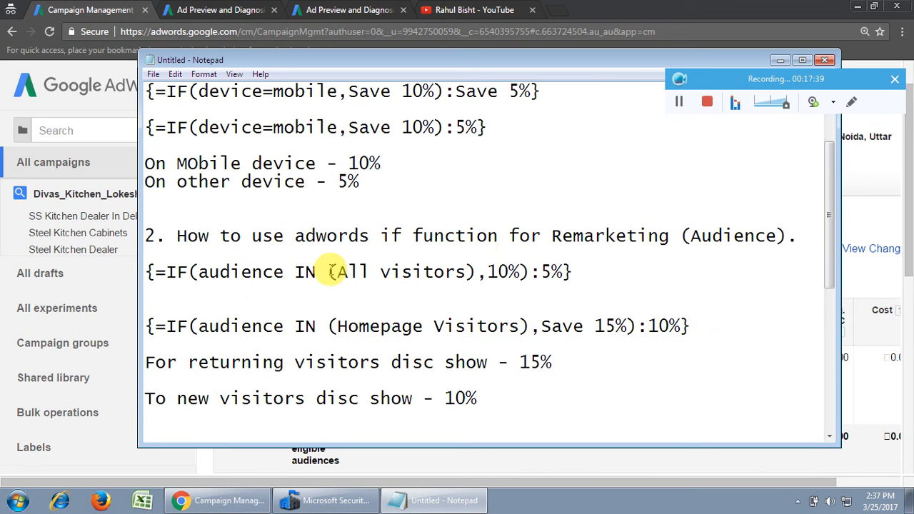
{"action": "left_click_drag", "start_coordinate": [336, 271], "coordinate": [468, 272]}
Step: Return to AdWords and start adding Interests & remarketing targeting to the campaign, choosing the Remarketing lists category
{"action": "left_click", "coordinate": [781, 60]}
{"action": "scroll", "coordinate": [450, 314], "scroll_direction": "down", "scroll_amount": 2}
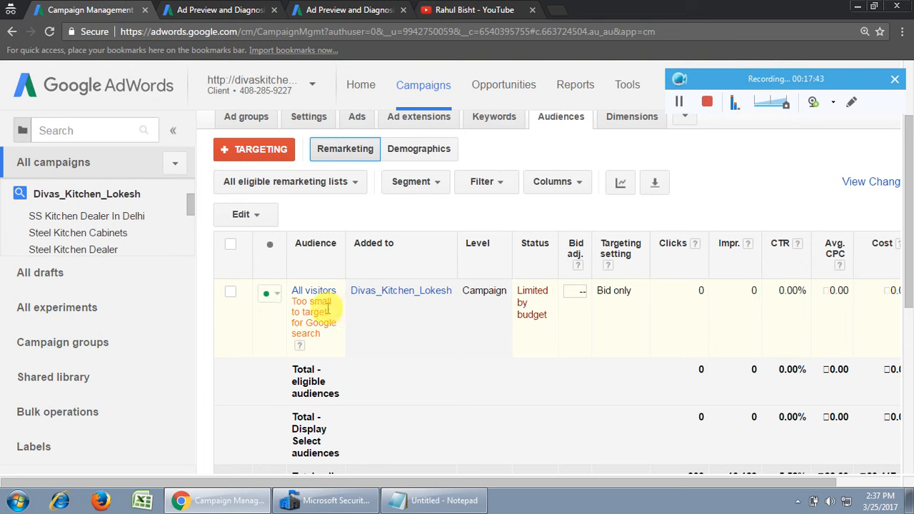
{"action": "left_click", "coordinate": [259, 157]}
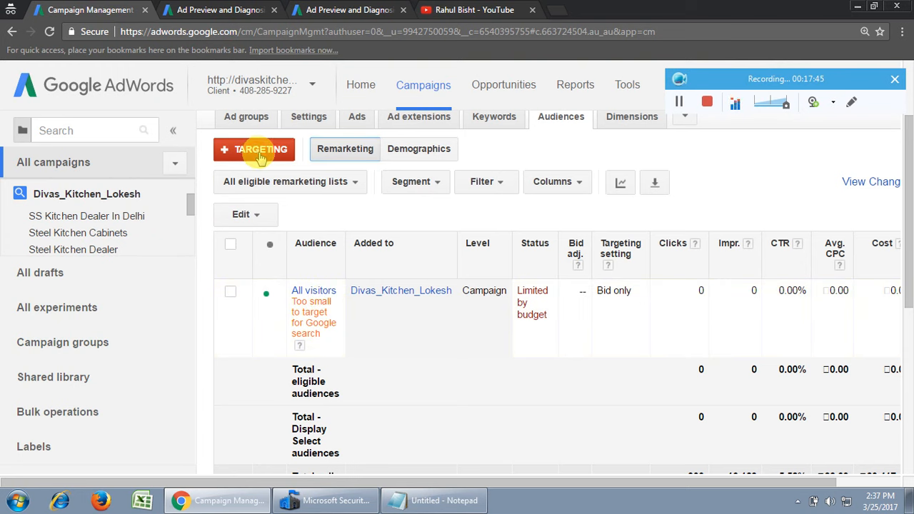
{"action": "scroll", "coordinate": [470, 255], "scroll_direction": "down", "scroll_amount": 1}
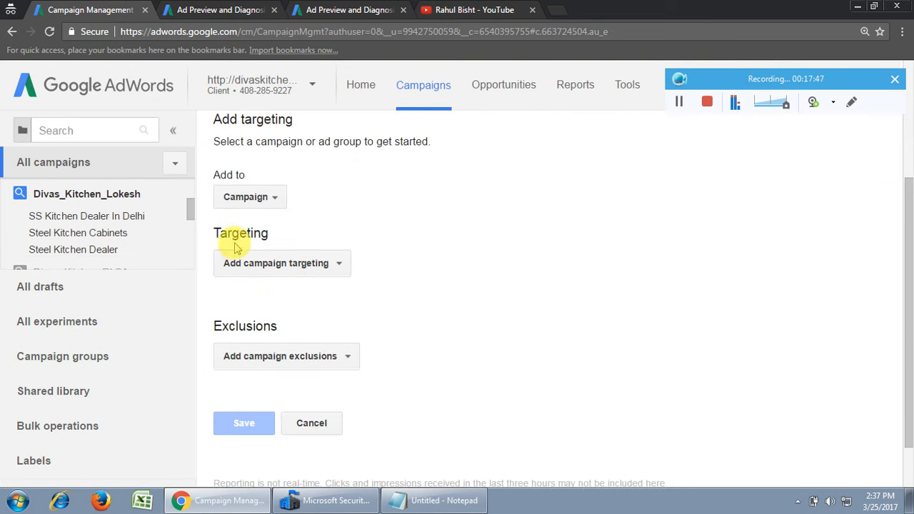
{"action": "left_click", "coordinate": [316, 264]}
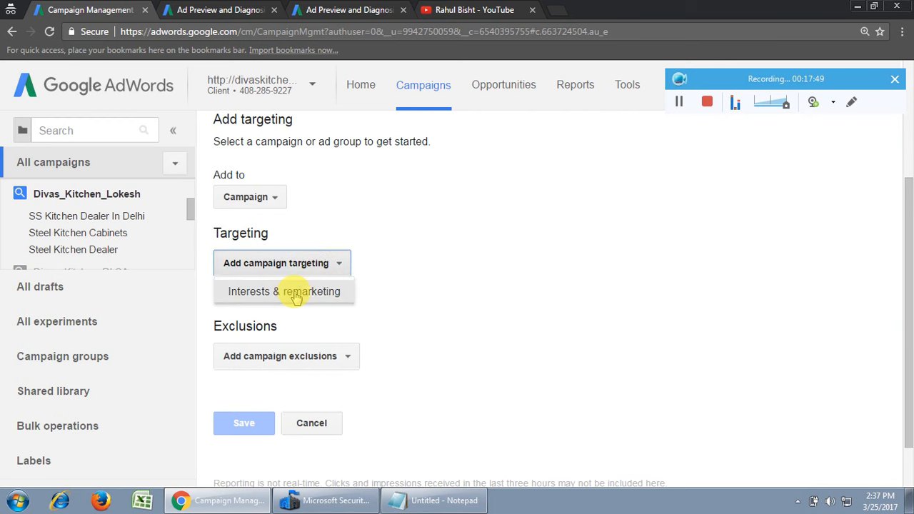
{"action": "left_click", "coordinate": [300, 291]}
{"action": "scroll", "coordinate": [317, 266], "scroll_direction": "down", "scroll_amount": 1}
{"action": "left_click", "coordinate": [318, 267]}
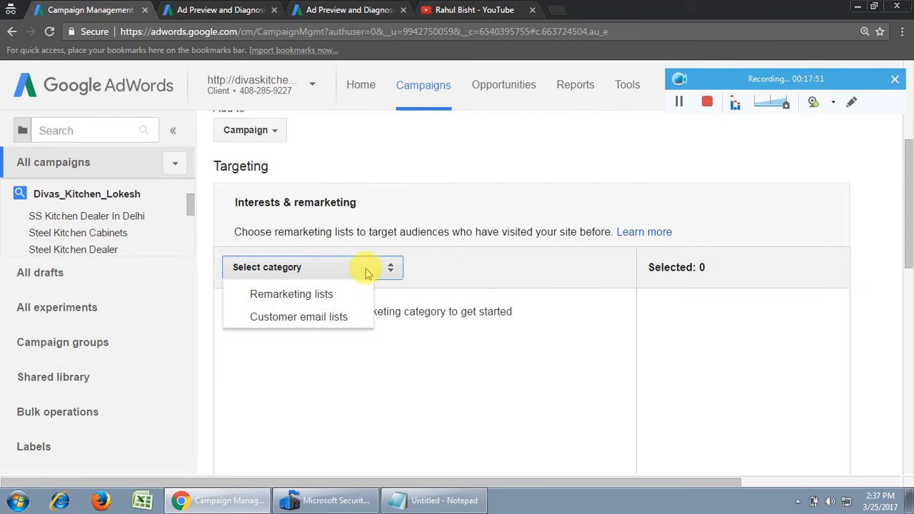
{"action": "left_click", "coordinate": [303, 293]}
Step: Select the All visitors remarketing list for the campaign targeting and review the remaining targeting options
{"action": "scroll", "coordinate": [519, 275], "scroll_direction": "down", "scroll_amount": 1}
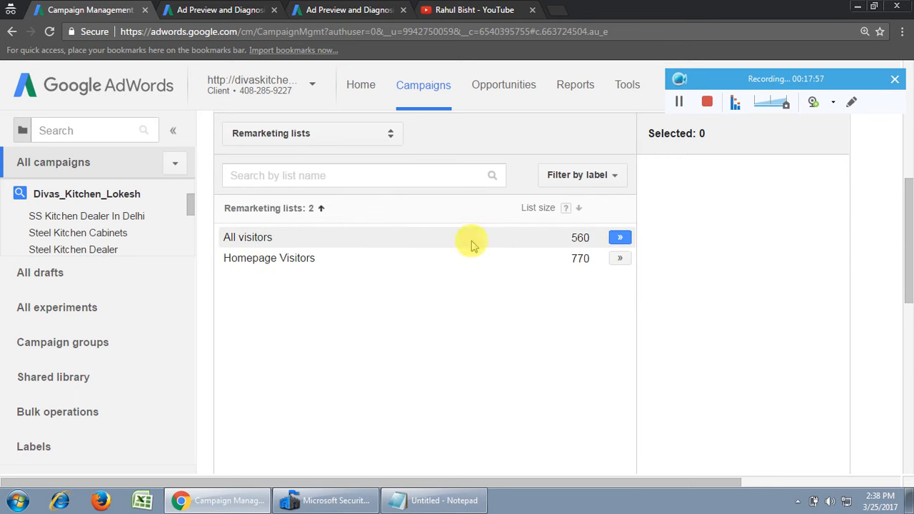
{"action": "scroll", "coordinate": [377, 400], "scroll_direction": "down", "scroll_amount": 3}
{"action": "scroll", "coordinate": [435, 396], "scroll_direction": "down", "scroll_amount": 3}
{"action": "scroll", "coordinate": [434, 394], "scroll_direction": "up", "scroll_amount": 6}
{"action": "left_click", "coordinate": [621, 304]}
{"action": "scroll", "coordinate": [679, 370], "scroll_direction": "down", "scroll_amount": 5}
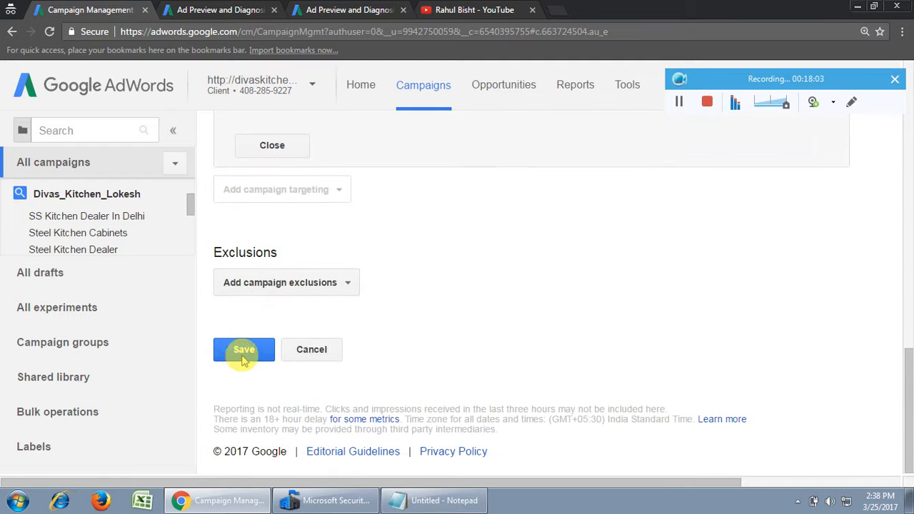
{"action": "scroll", "coordinate": [693, 353], "scroll_direction": "up", "scroll_amount": 3}
{"action": "scroll", "coordinate": [697, 357], "scroll_direction": "down", "scroll_amount": 1}
{"action": "scroll", "coordinate": [696, 357], "scroll_direction": "down", "scroll_amount": 2}
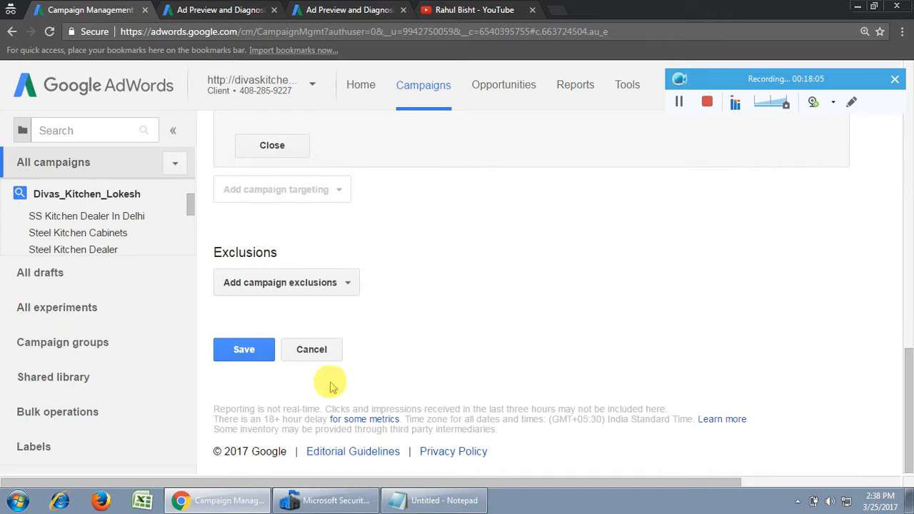
Step: Cancel the targeting editor and discard its unsaved changes
{"action": "left_click", "coordinate": [310, 351]}
{"action": "left_click", "coordinate": [367, 357]}
{"action": "scroll", "coordinate": [457, 353], "scroll_direction": "up", "scroll_amount": 3}
{"action": "scroll", "coordinate": [472, 353], "scroll_direction": "down", "scroll_amount": 3}
{"action": "left_click", "coordinate": [300, 411]}
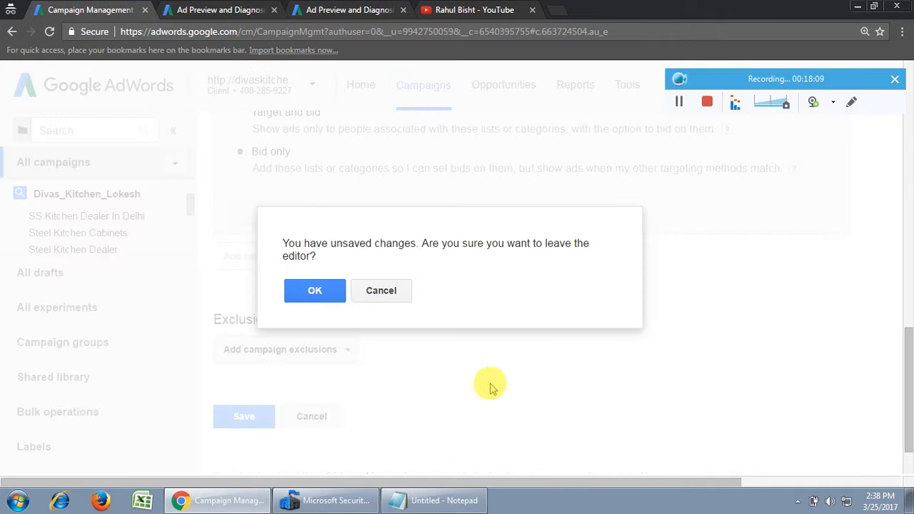
{"action": "left_click", "coordinate": [314, 290]}
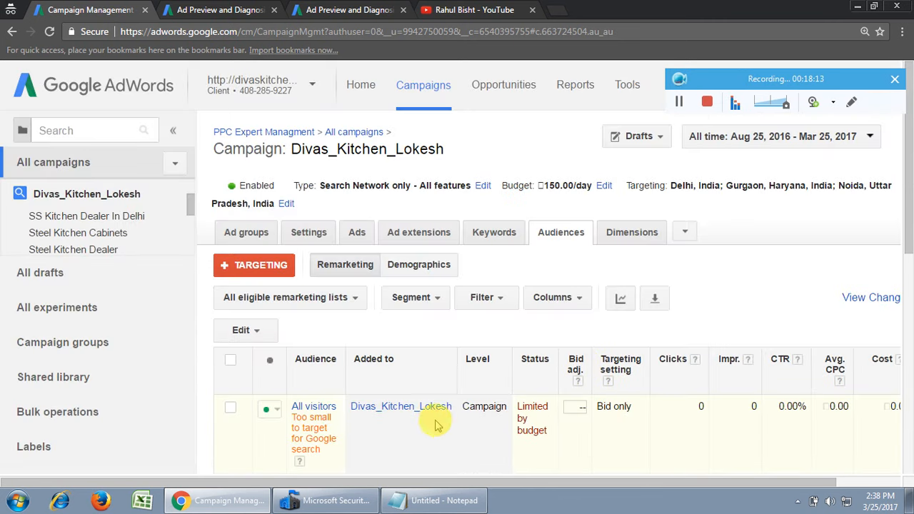
Step: Check the campaign's All visitors audience row, highlight the minimum visitors requirement in Notepad and go back over the notes
{"action": "scroll", "coordinate": [316, 357], "scroll_direction": "down", "scroll_amount": 1}
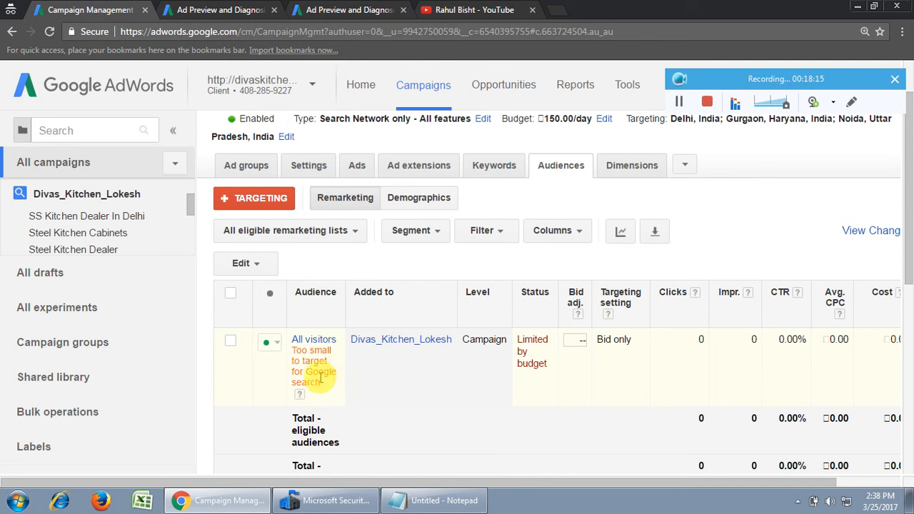
{"action": "left_click", "coordinate": [434, 500]}
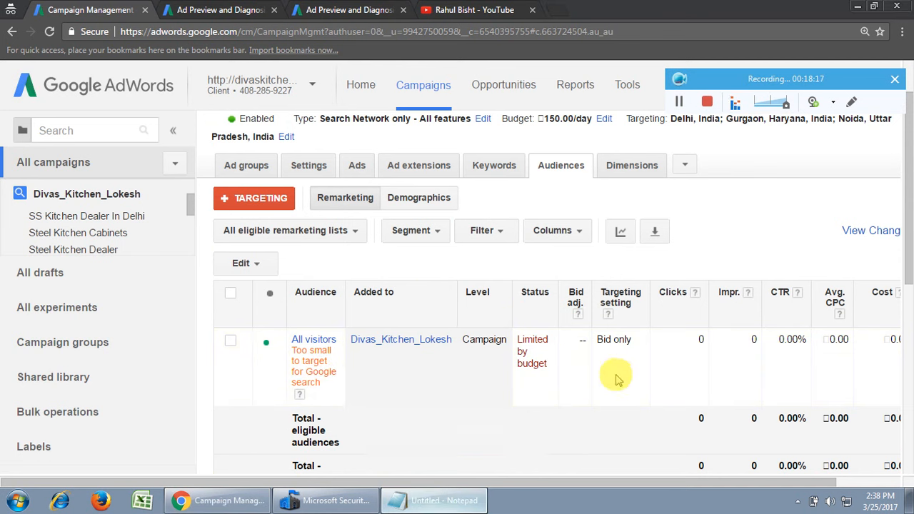
{"action": "scroll", "coordinate": [631, 363], "scroll_direction": "down", "scroll_amount": 2}
{"action": "scroll", "coordinate": [631, 364], "scroll_direction": "down", "scroll_amount": 1}
{"action": "left_click_drag", "start_coordinate": [616, 254], "coordinate": [755, 253]}
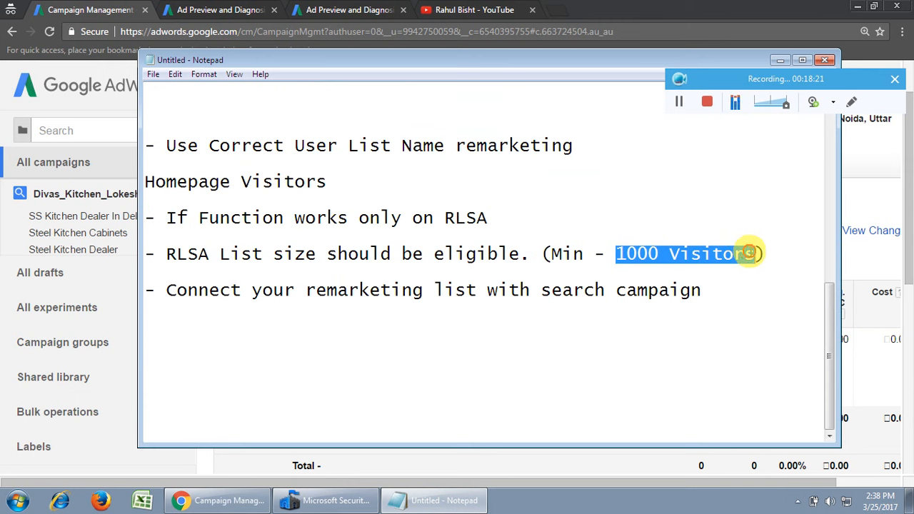
{"action": "scroll", "coordinate": [476, 290], "scroll_direction": "up", "scroll_amount": 9}
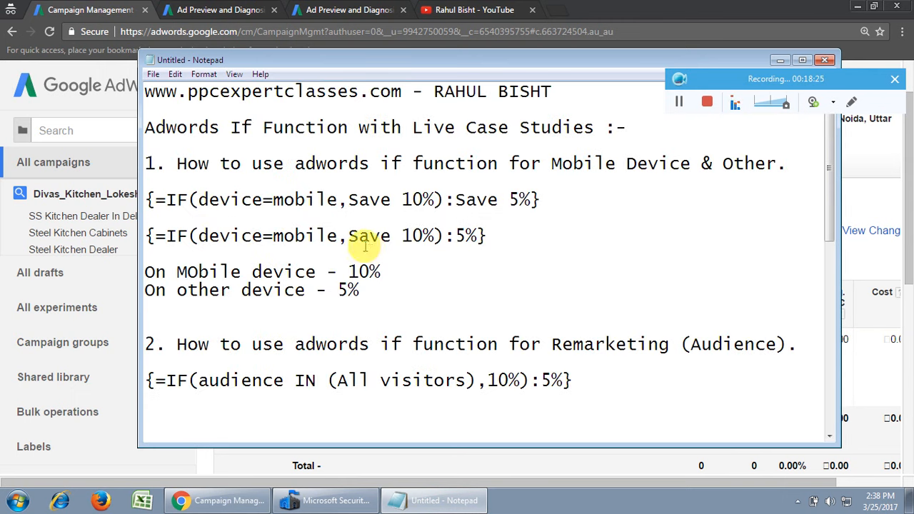
Step: Switch to the browser page with the instructor's YouTube channel
{"action": "left_click", "coordinate": [468, 10]}
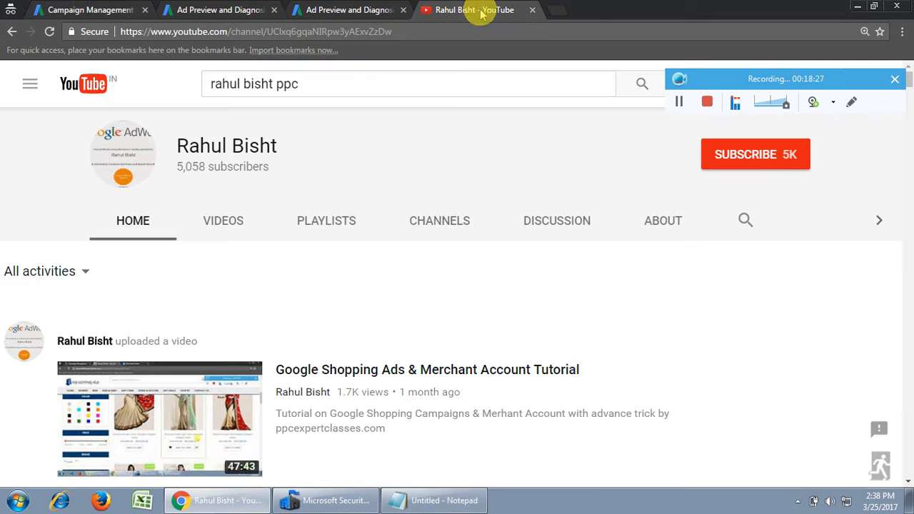
Step: Look through the YouTube channel's recent uploads, glancing back at the mobile ad preview for SS Kitchen
{"action": "scroll", "coordinate": [593, 303], "scroll_direction": "down", "scroll_amount": 2}
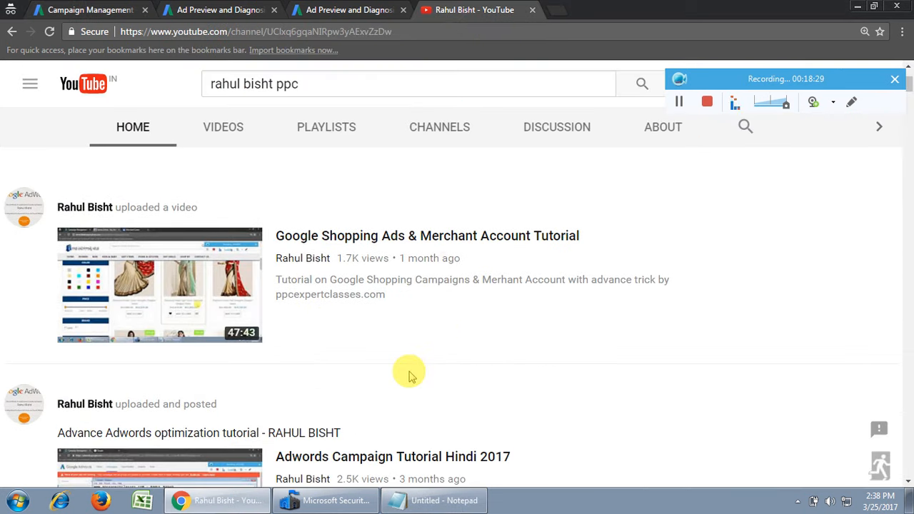
{"action": "scroll", "coordinate": [408, 374], "scroll_direction": "down", "scroll_amount": 10}
{"action": "scroll", "coordinate": [410, 376], "scroll_direction": "up", "scroll_amount": 10}
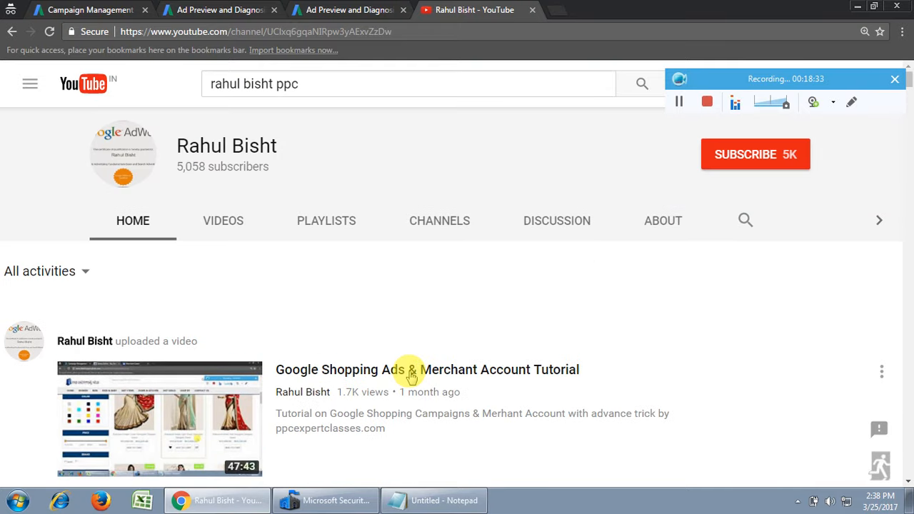
{"action": "left_click", "coordinate": [344, 9]}
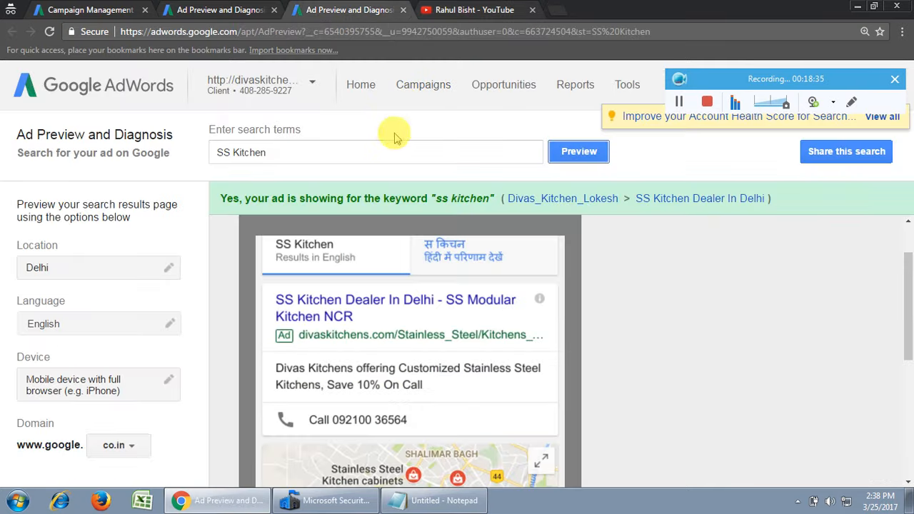
{"action": "left_click", "coordinate": [483, 7]}
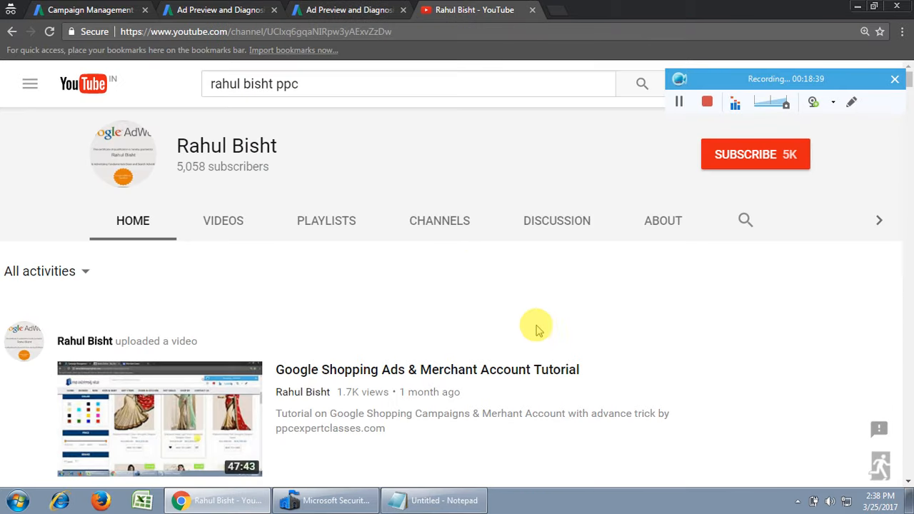
Step: Return to the campaign's remarketing audiences and bring up the IF function notes in Notepad
{"action": "left_click", "coordinate": [95, 7]}
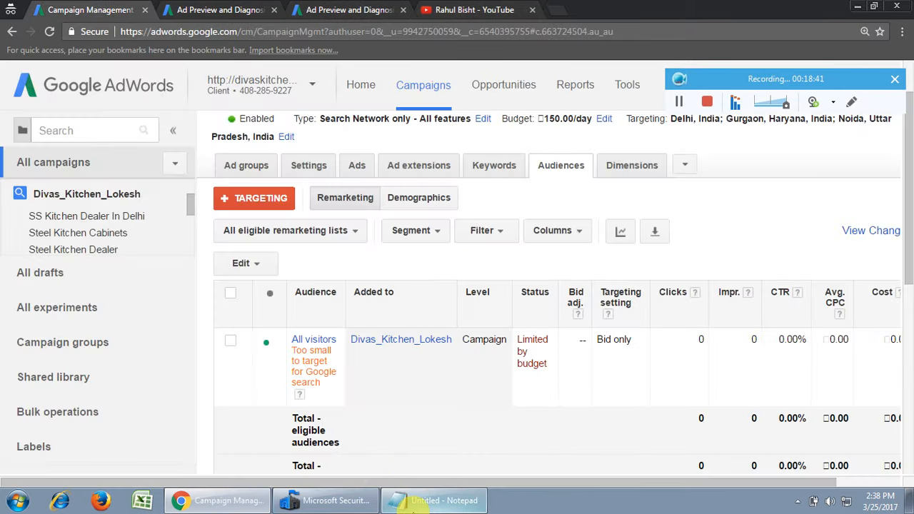
{"action": "left_click", "coordinate": [436, 500]}
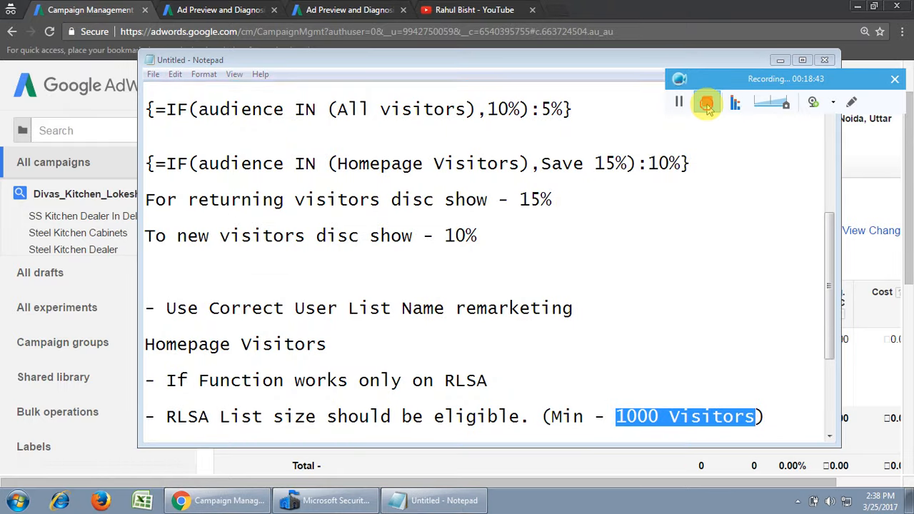